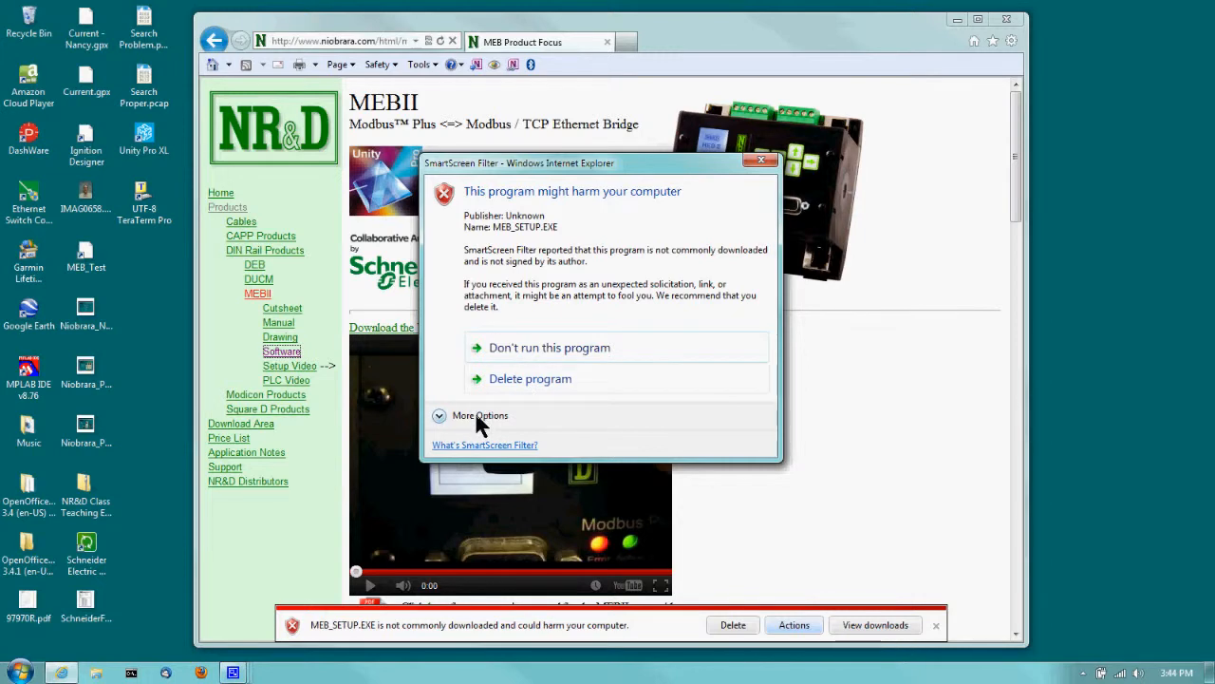
Run the MEBSW32 setup, accept the license, install to C:\Niobrara, and dismiss the Finished notice.
left_click(520, 415)
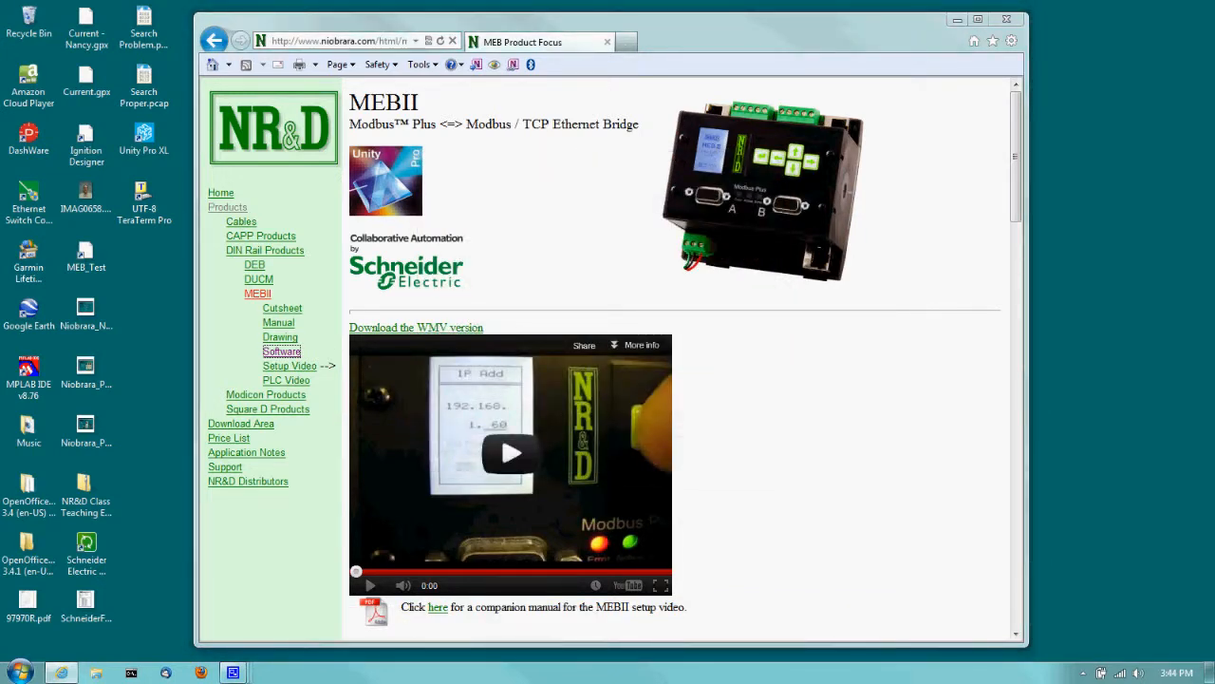
left_click(747, 324)
left_click(579, 435)
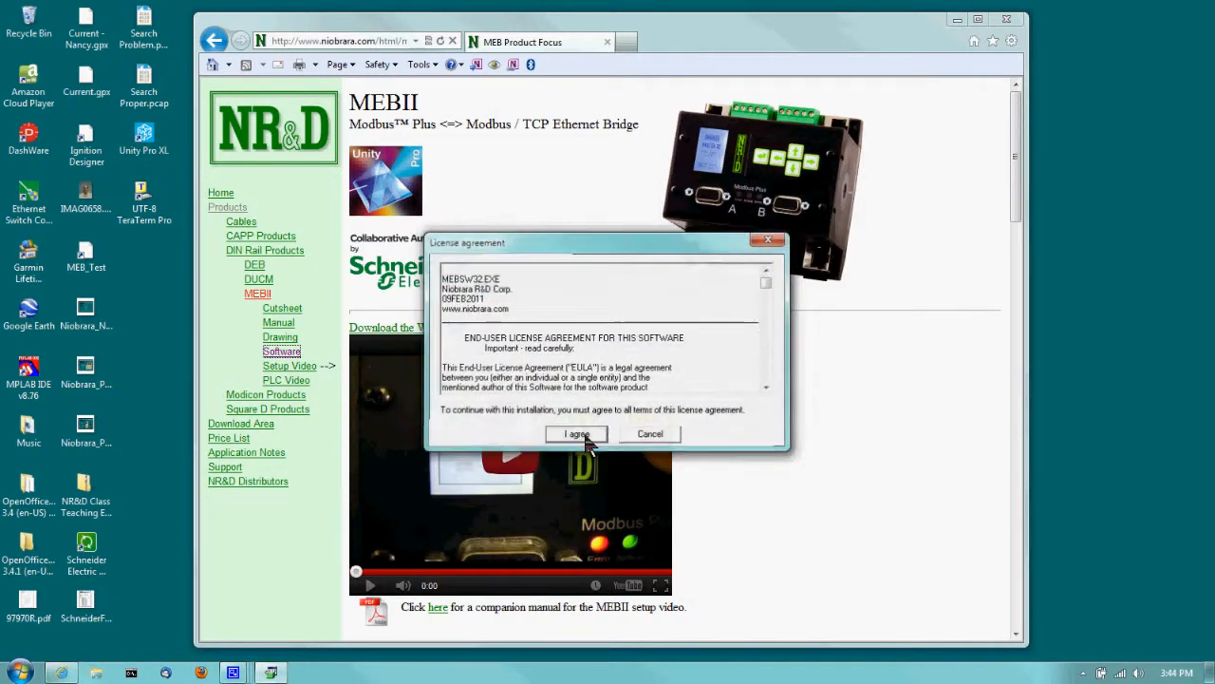
left_click(641, 373)
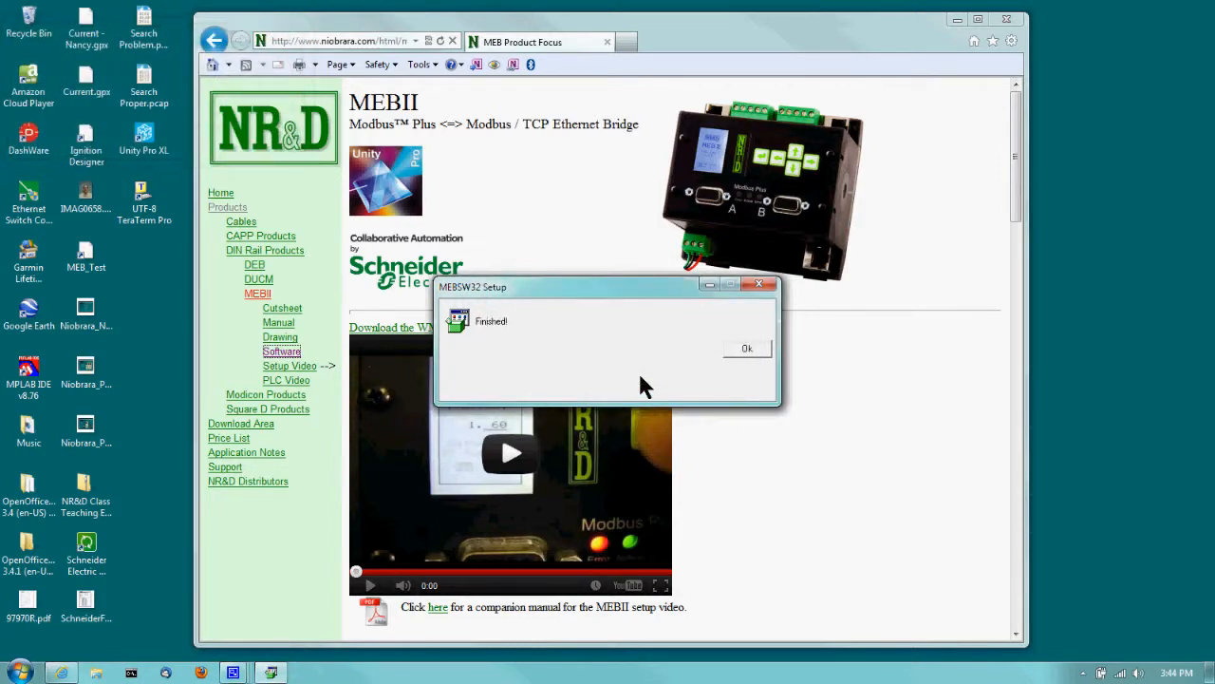
left_click(734, 348)
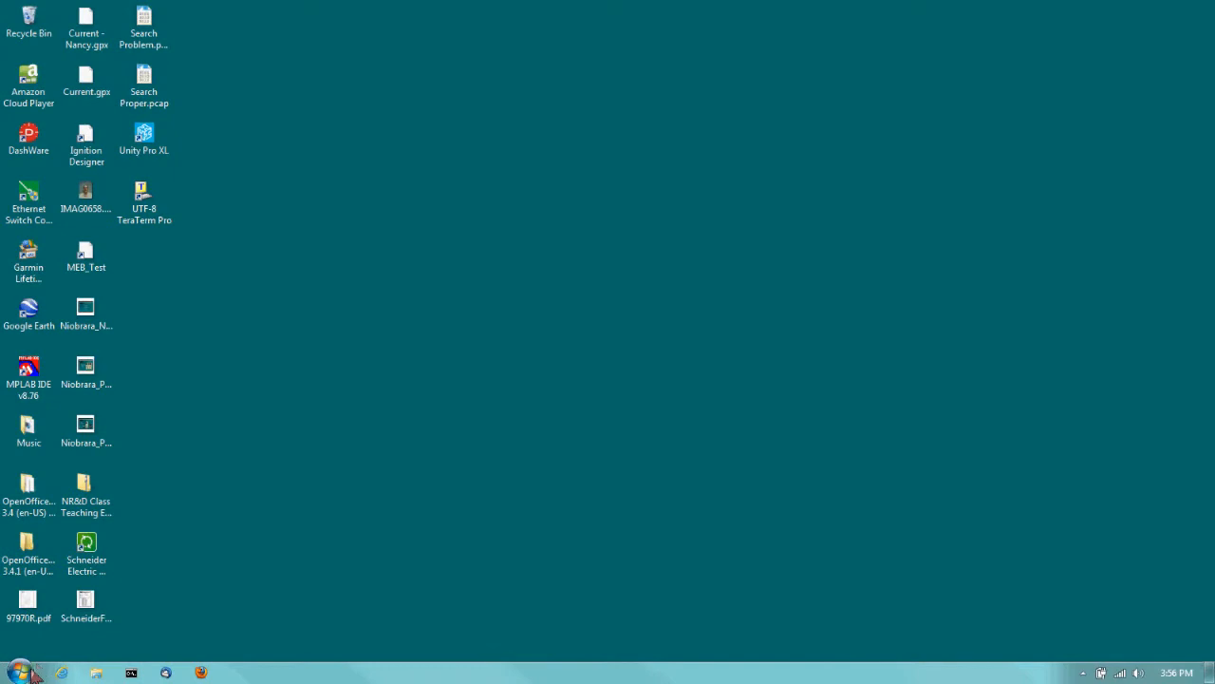
Launch MEBSW32 from All Programs > Niobrara > MEB in the Start menu.
left_click(21, 672)
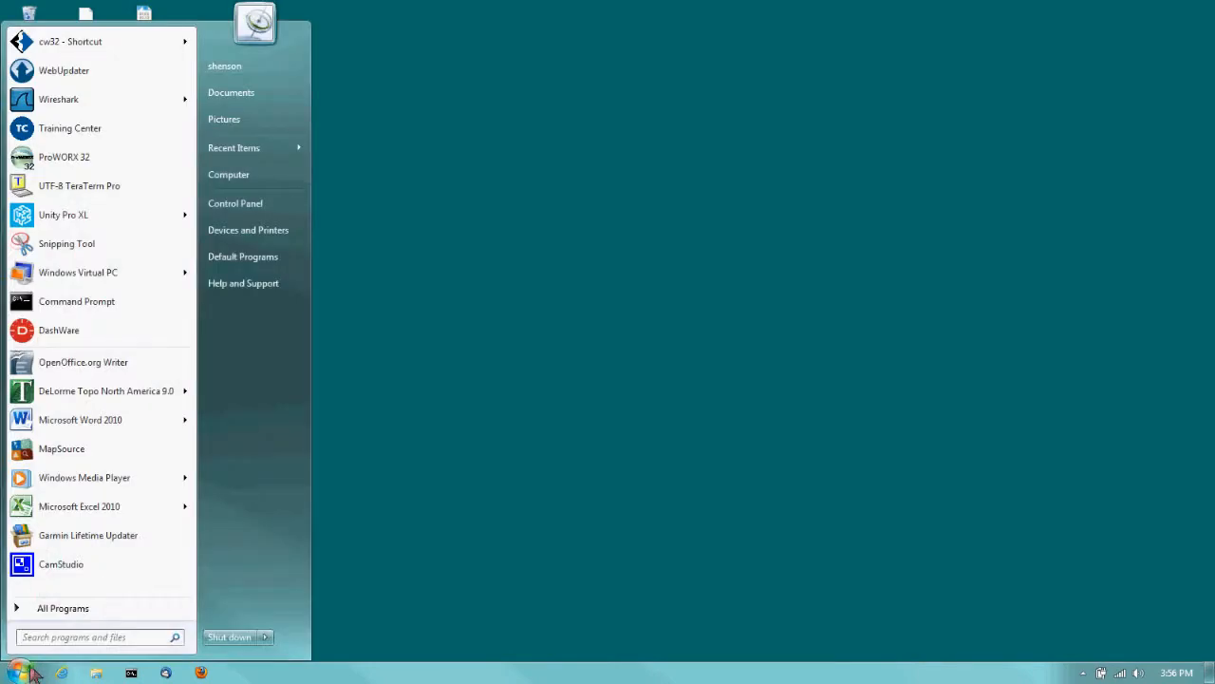
left_click(72, 601)
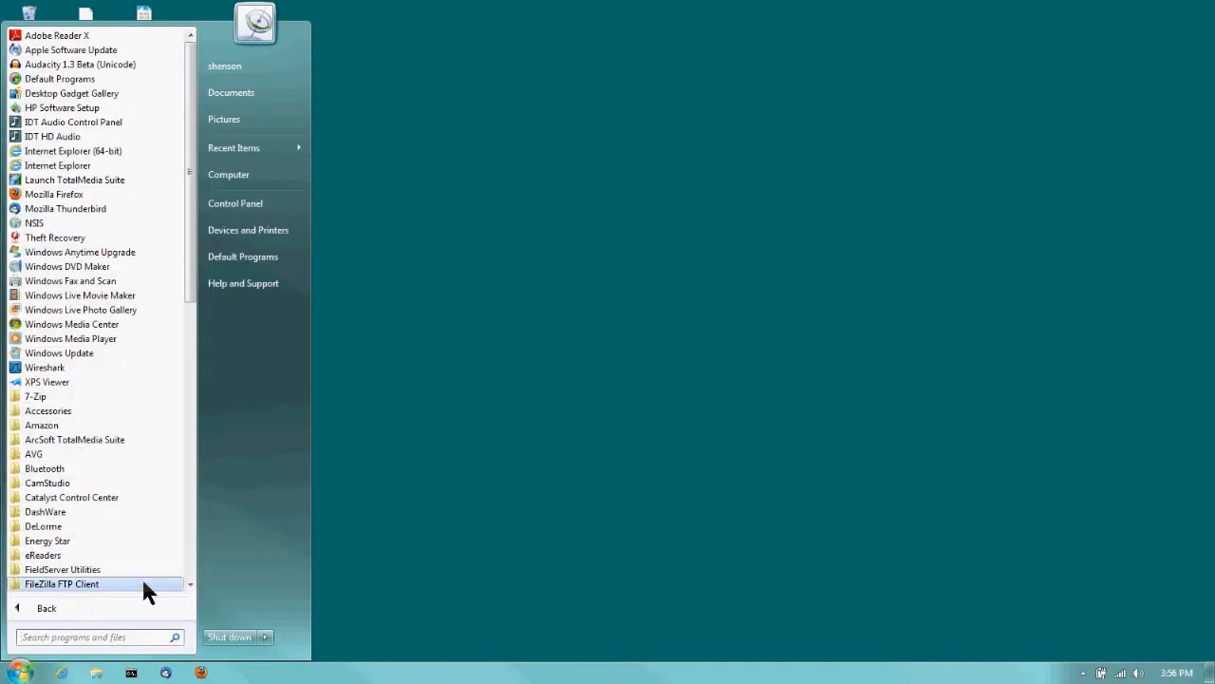
left_click(191, 564)
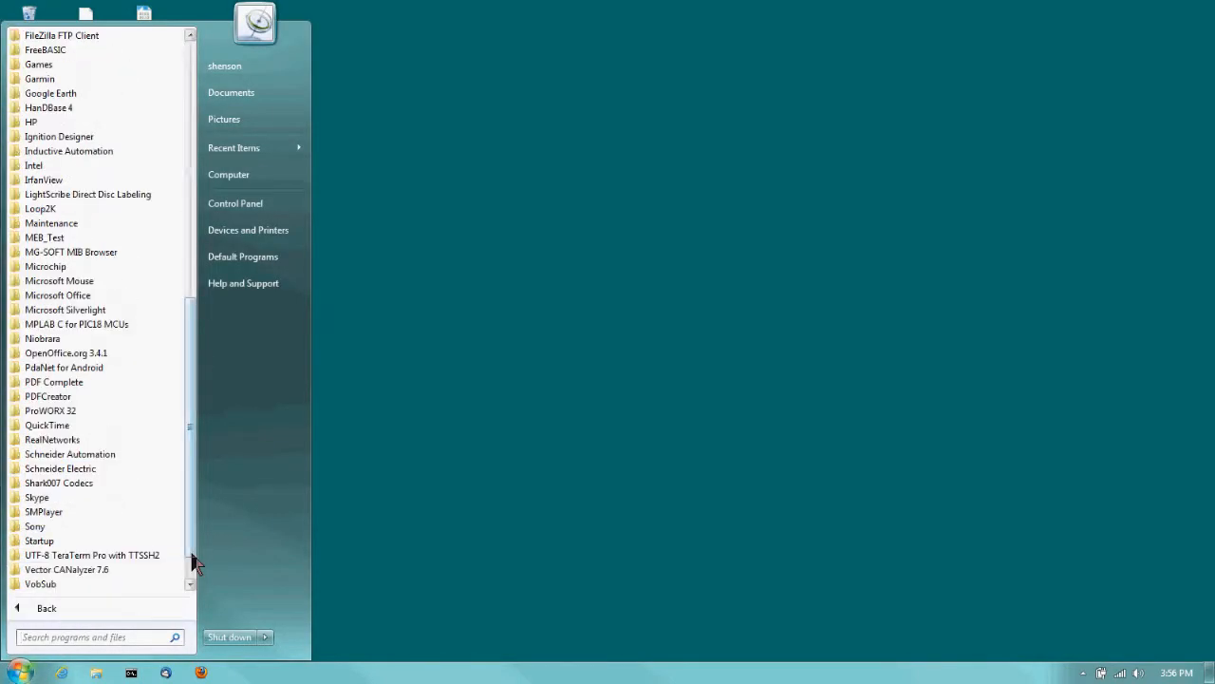
left_click(57, 340)
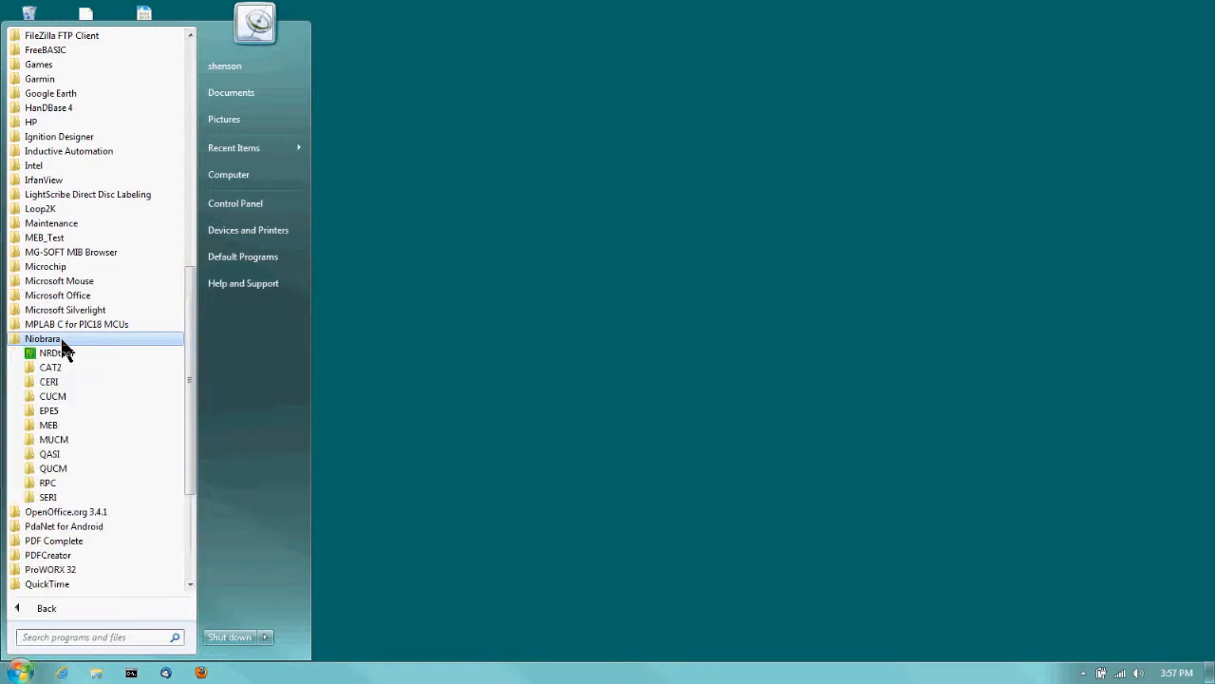
left_click(61, 425)
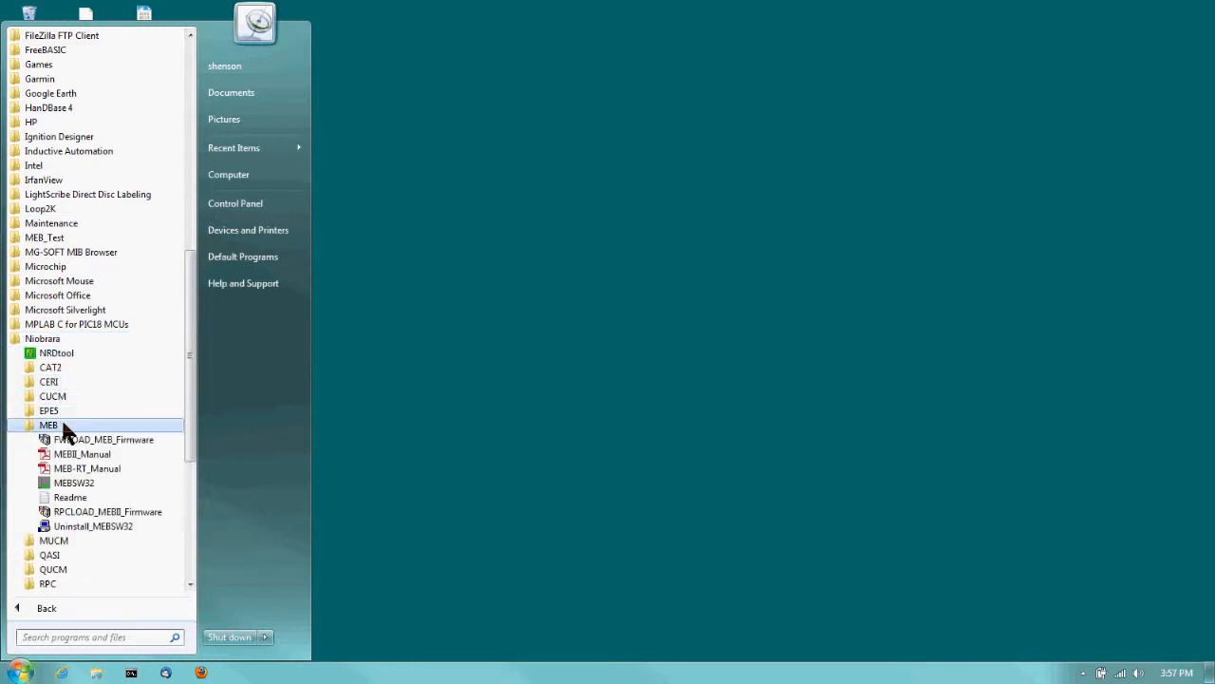
left_click(76, 482)
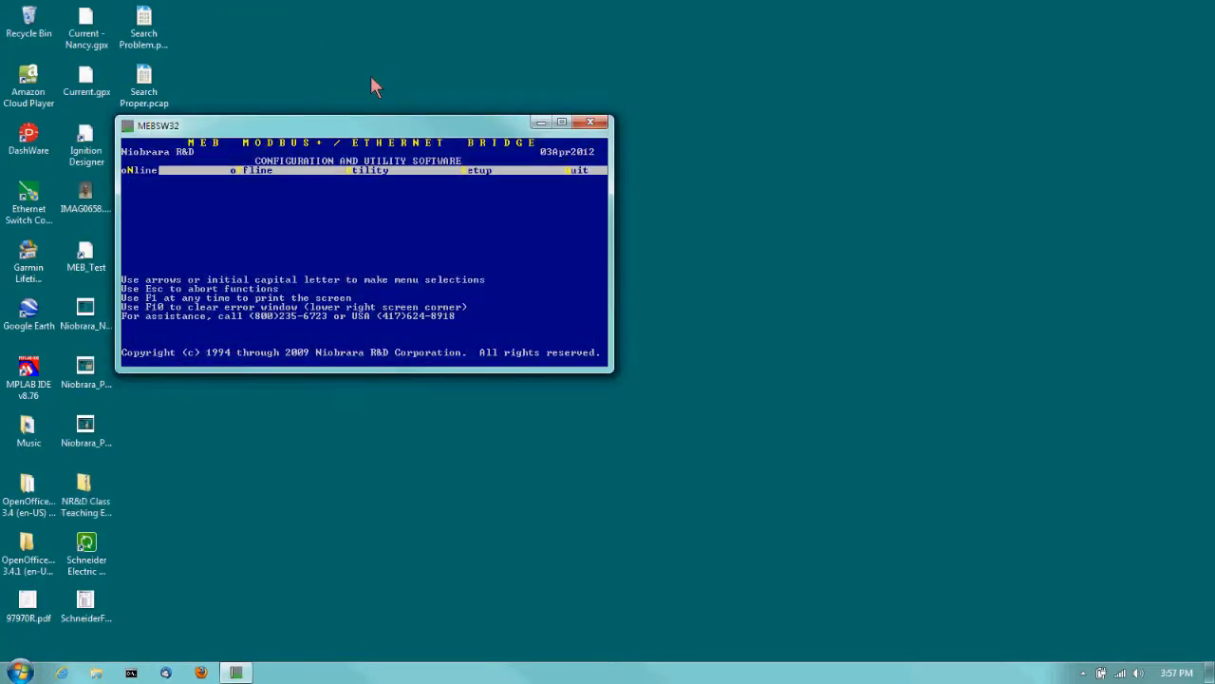
Move the MEBSW32 window aside and keep host 192.168.1.14 in the computer's Modbus TCP connection setup.
left_click_drag(372, 129, 547, 169)
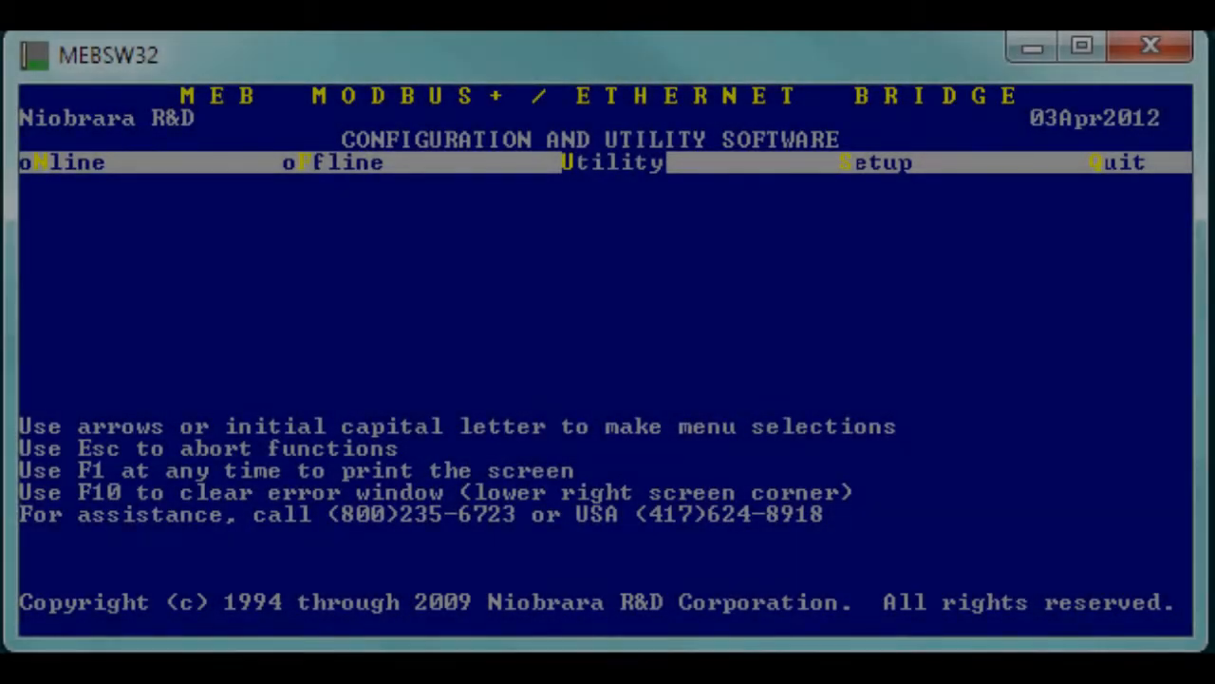
key("Right")
key("Return")
key("Up")
key("Up")
key("Up")
key("Return")
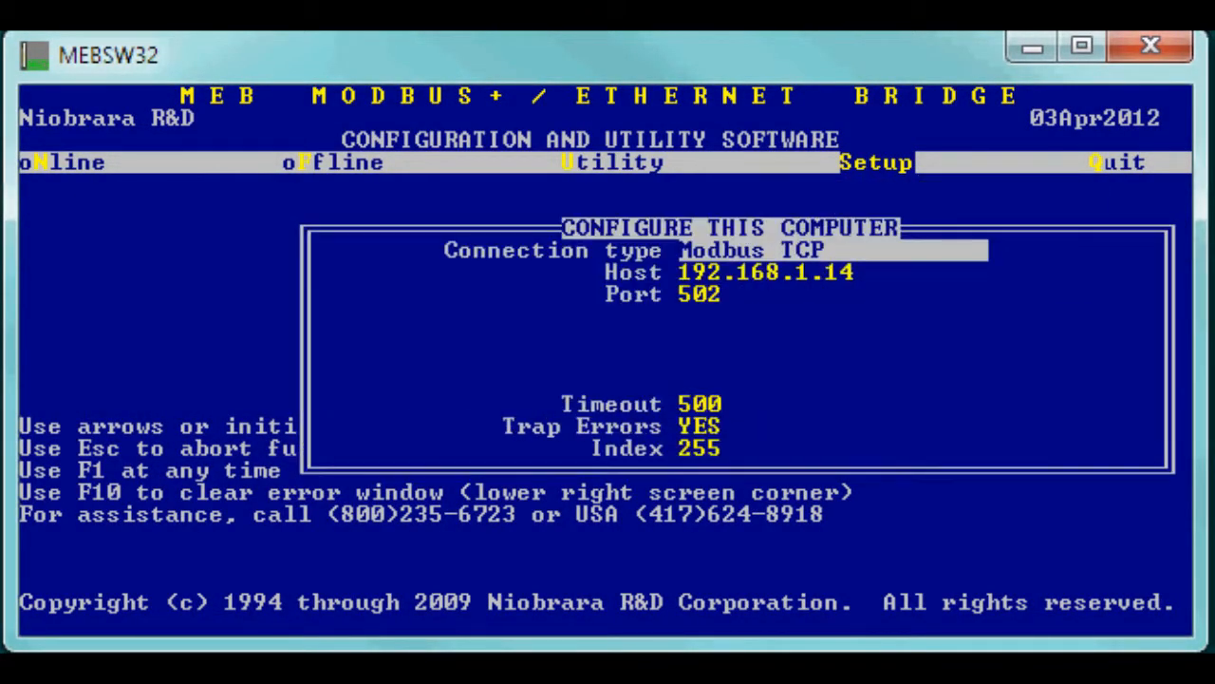
key("Down")
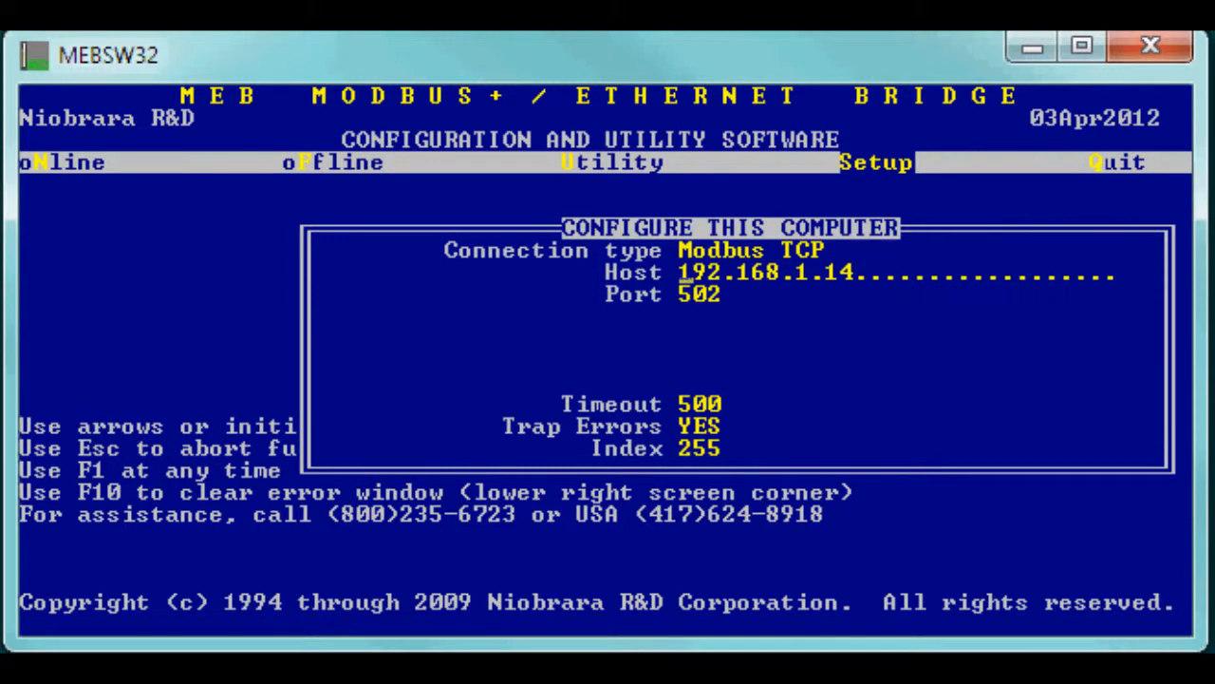
key("End")
Accept port 502, timeout, error trapping and Index, and save the setup to the startup file.
key("Down")
key("Down")
key("Down")
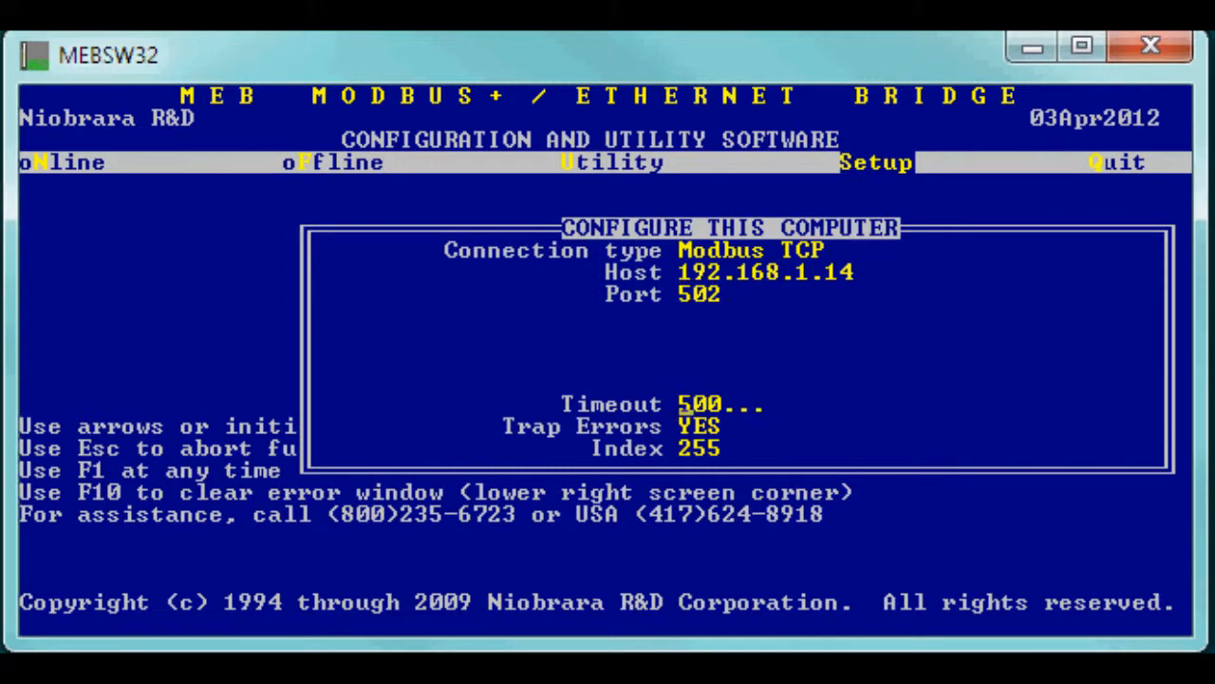
key("Down")
key("Return")
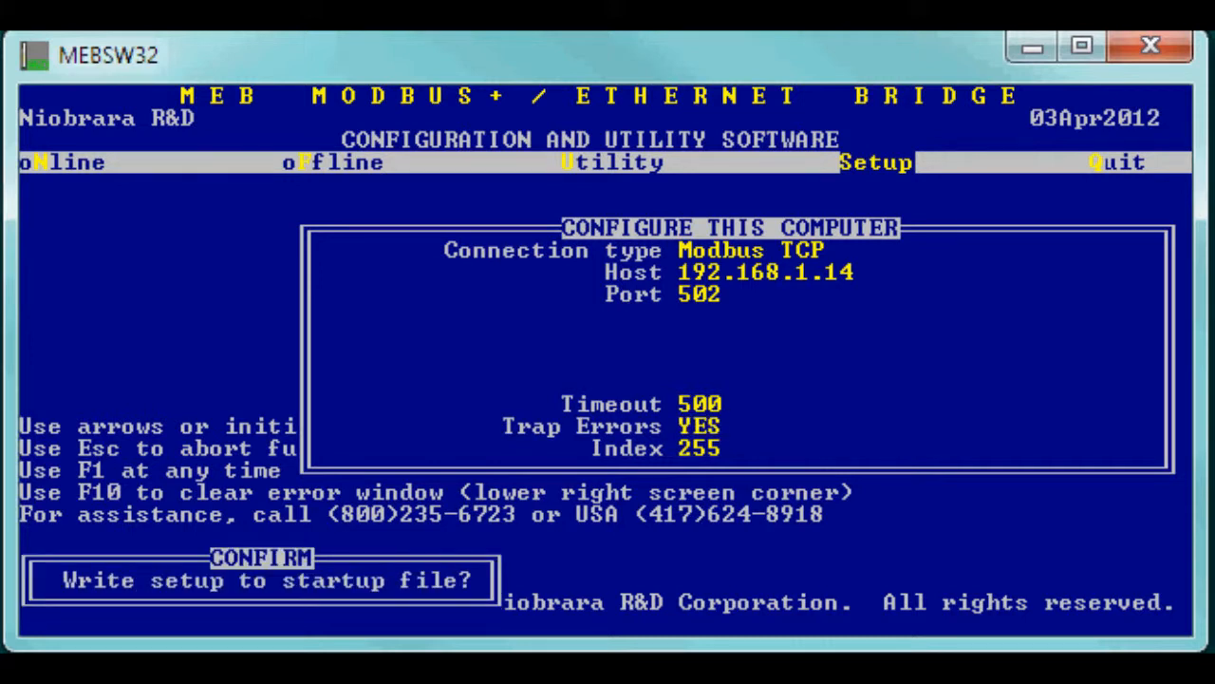
key("y")
key("Left")
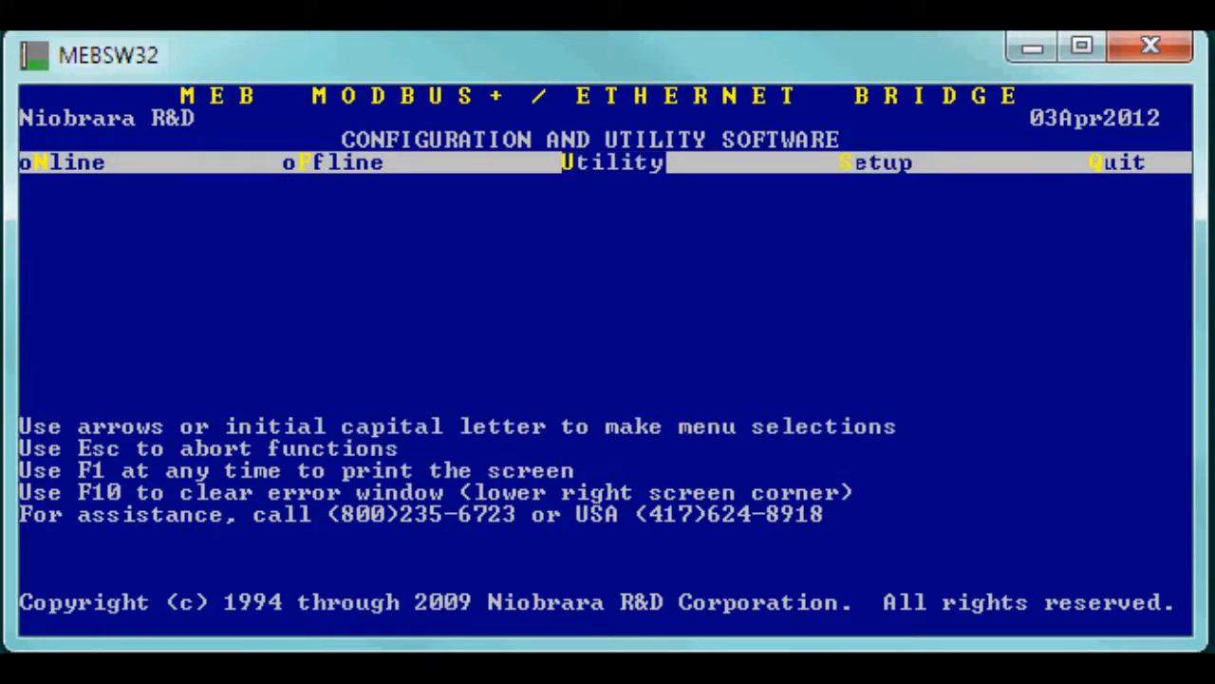
key("Left")
key("Left")
Review the bridge's live Ethernet, serial and Modbus+ port parameters.
key("Return")
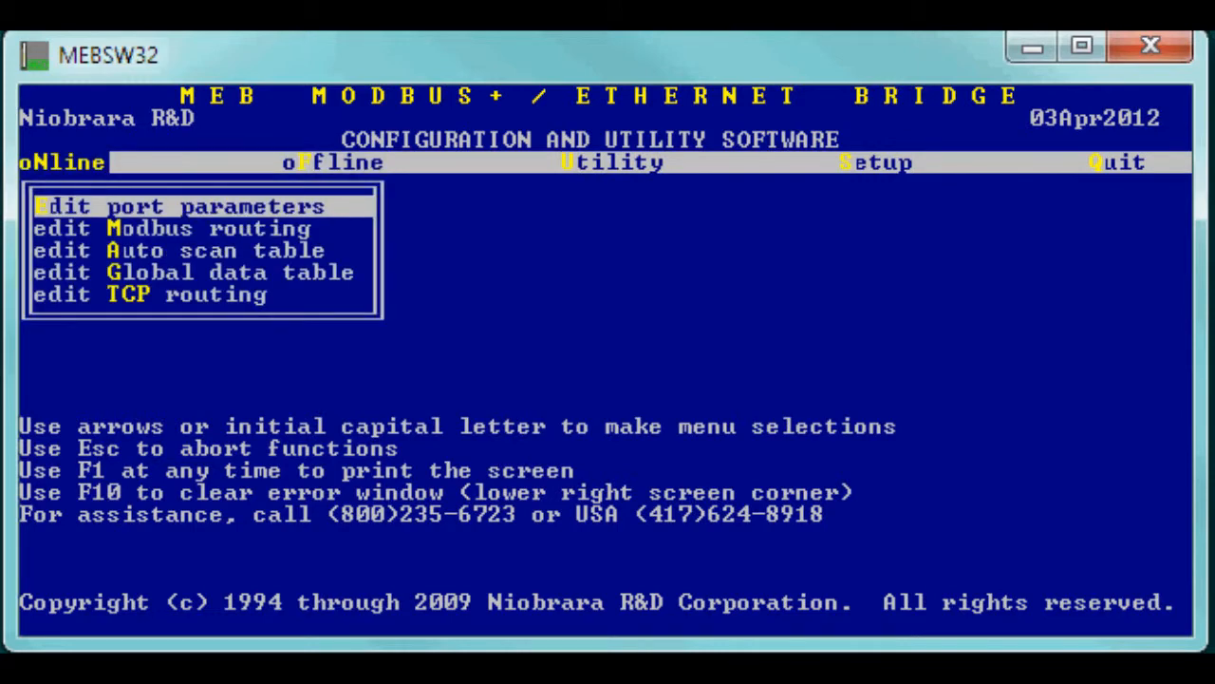
key("Return")
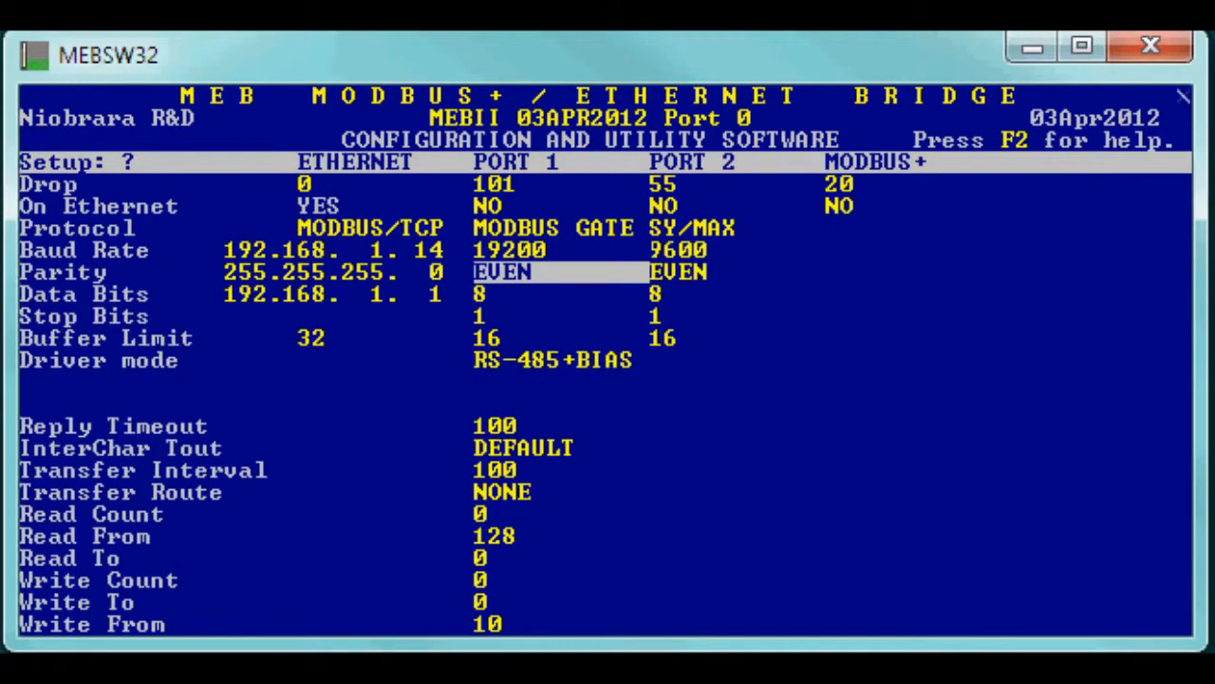
key("Left")
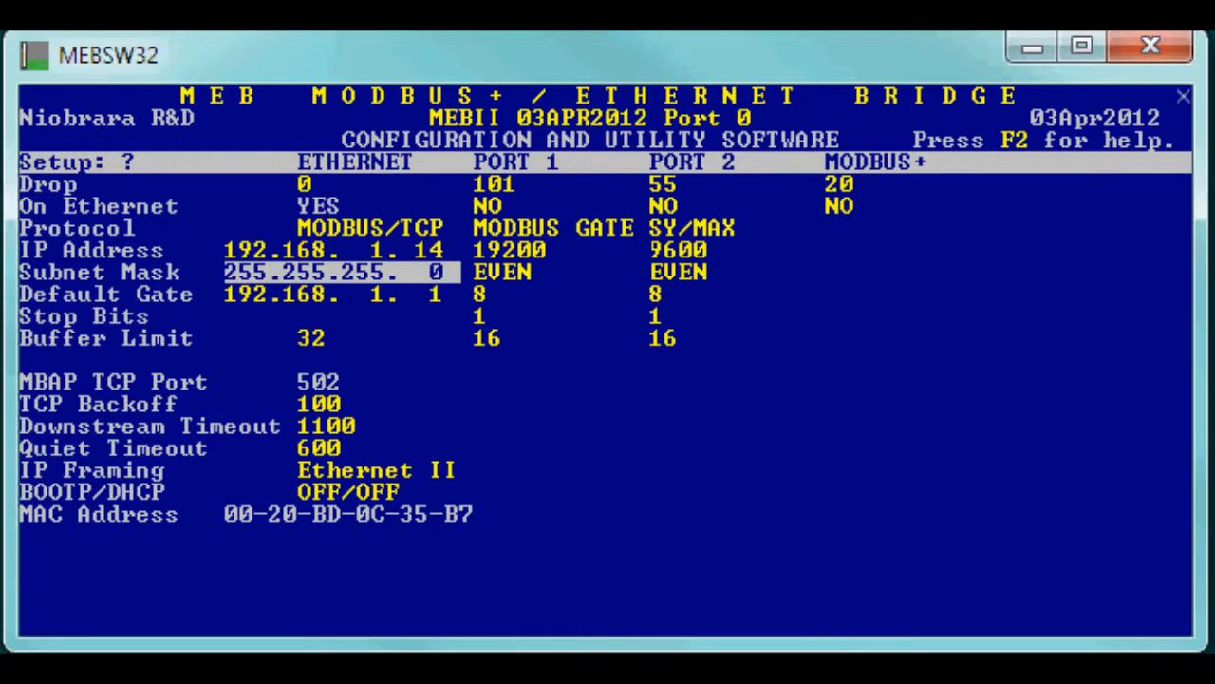
key("Right")
key("Right")
key("Right")
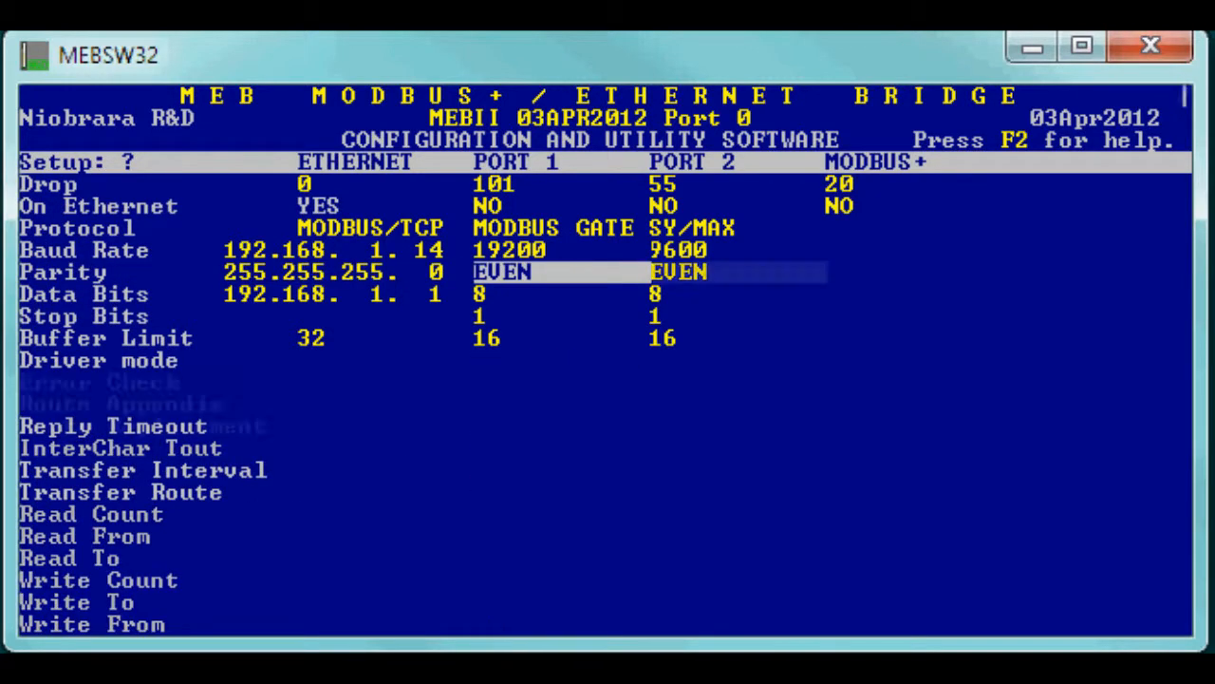
key("Left")
key("Left")
key("Left")
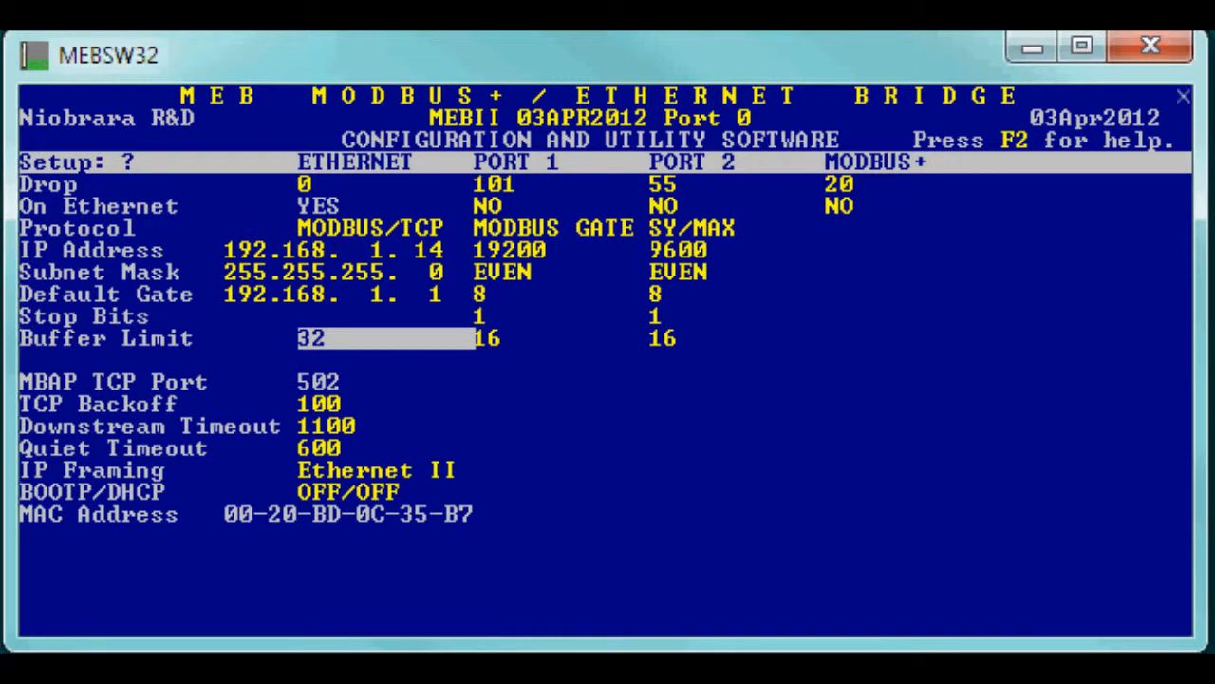
key("Escape")
Browse the live Modbus routing table to entry 15 (20,23,15), then open the offline functions.
key("Return")
key("Down")
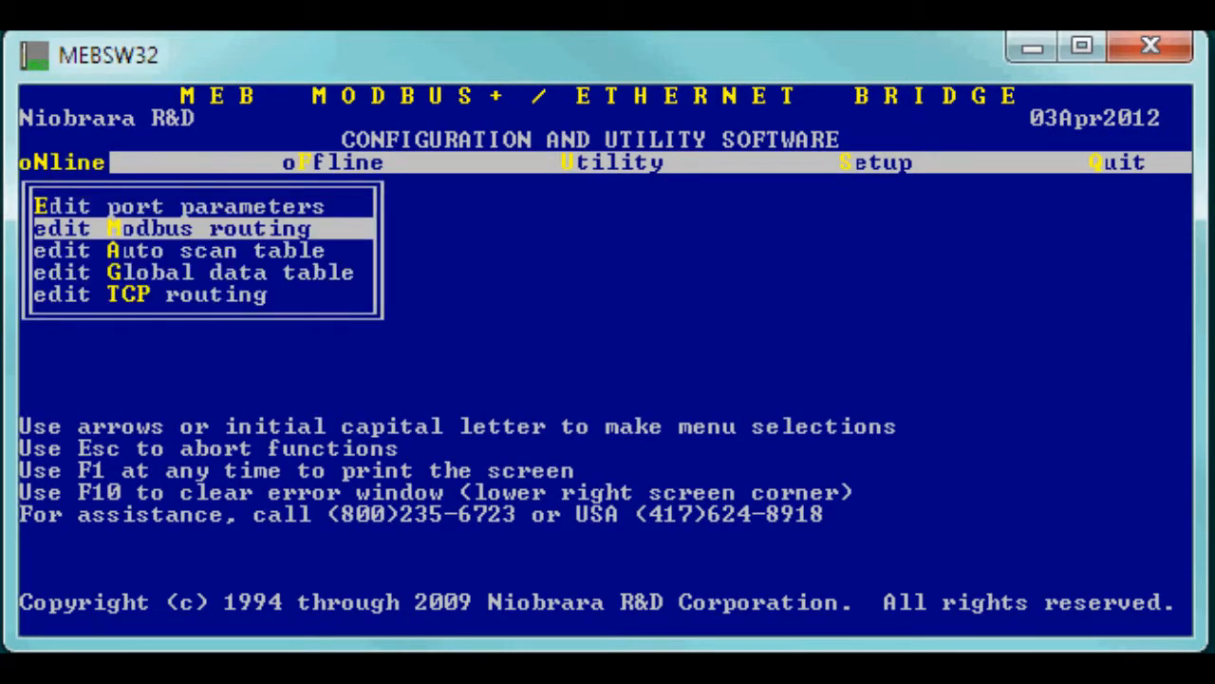
key("Return")
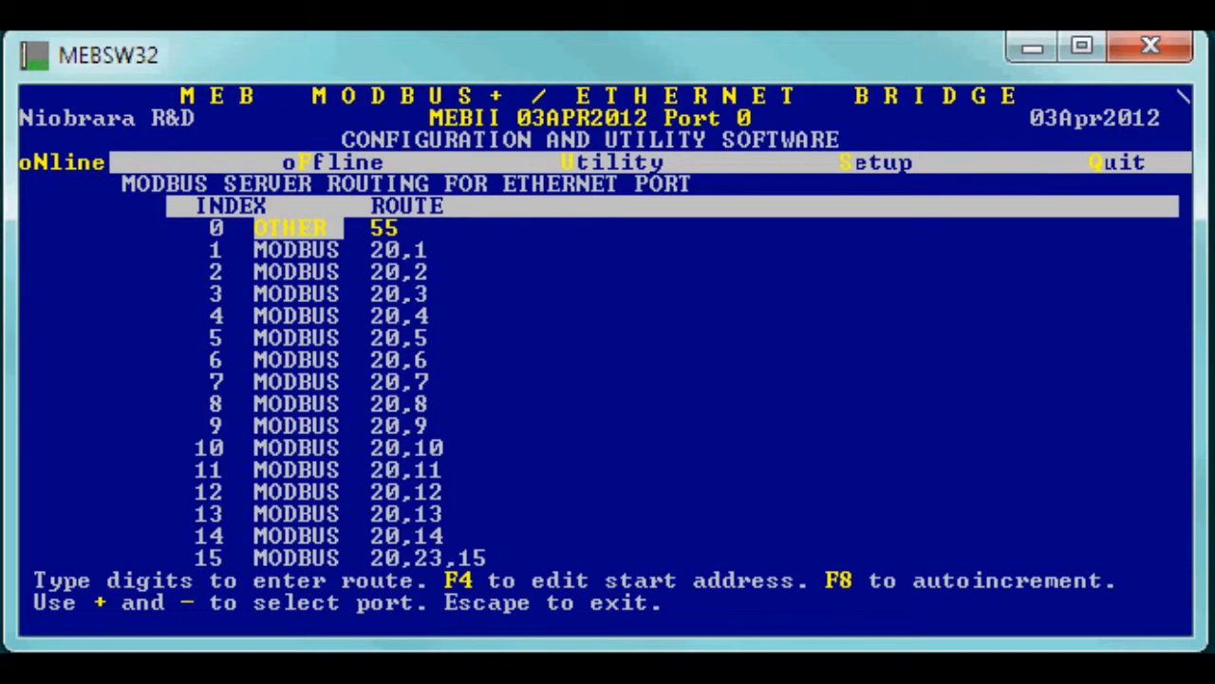
key("Down")
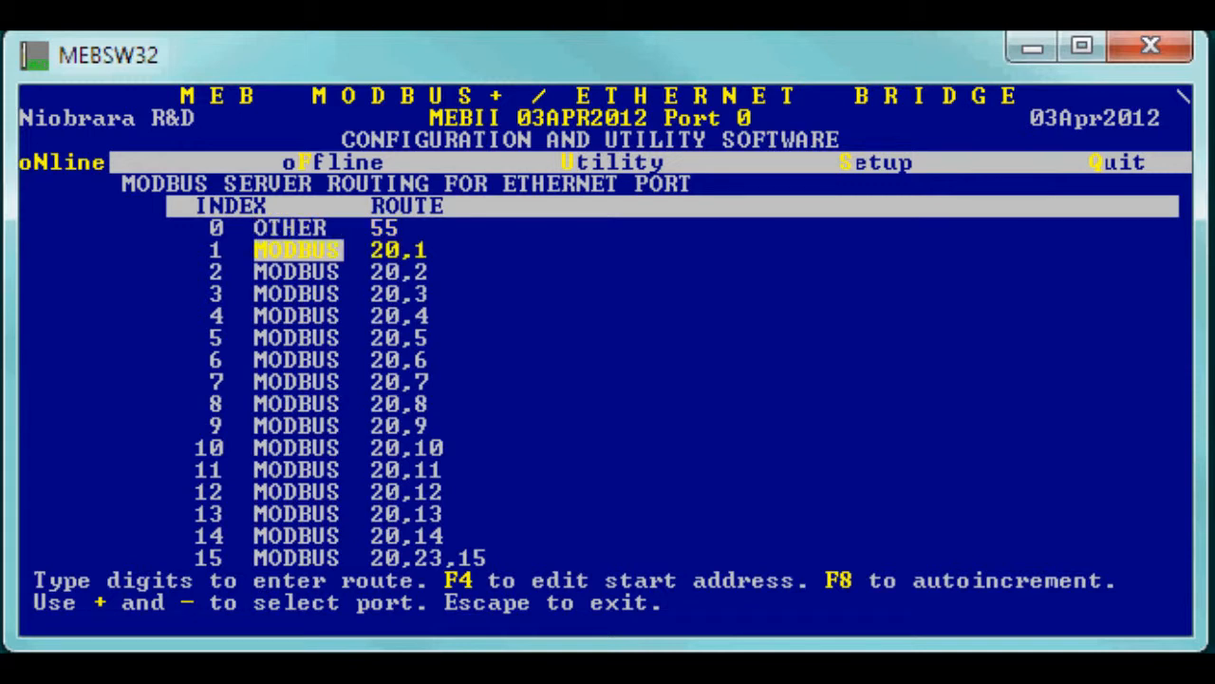
key("Down")
key("Down")
key("Down")
key("Down")
key("Down")
key("Down")
key("Down")
key("Down")
key("Down")
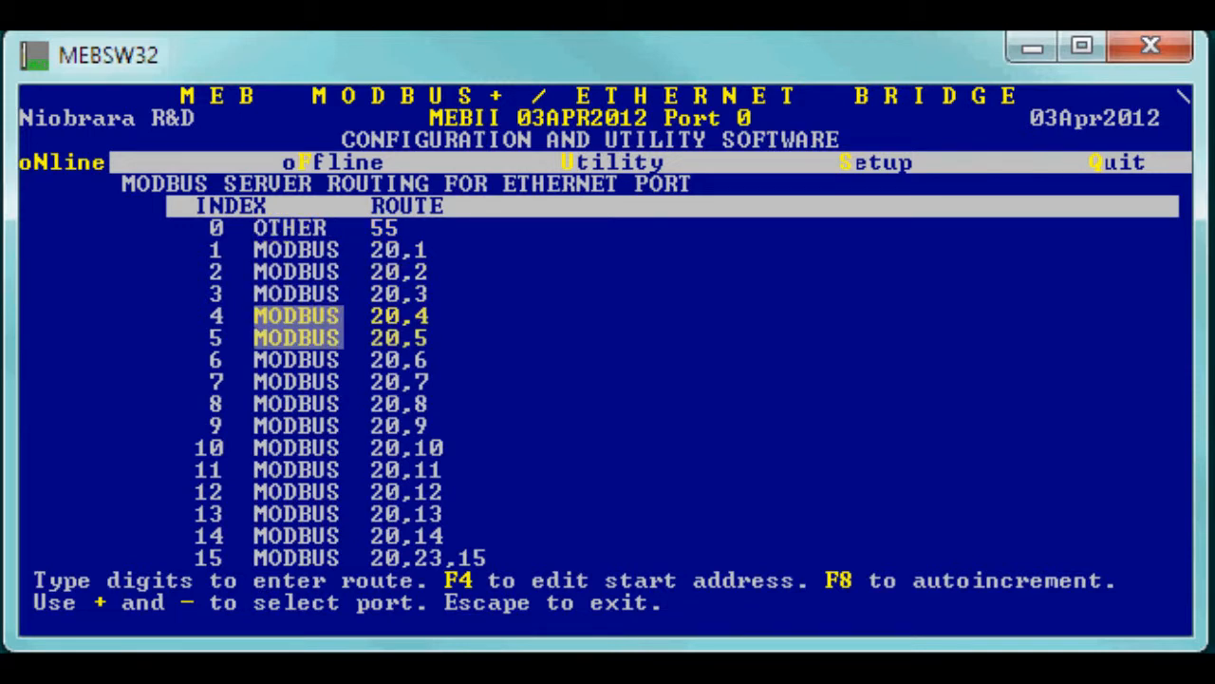
key("Down")
key("Down")
key("Down")
key("Down")
key("Down")
key("Down")
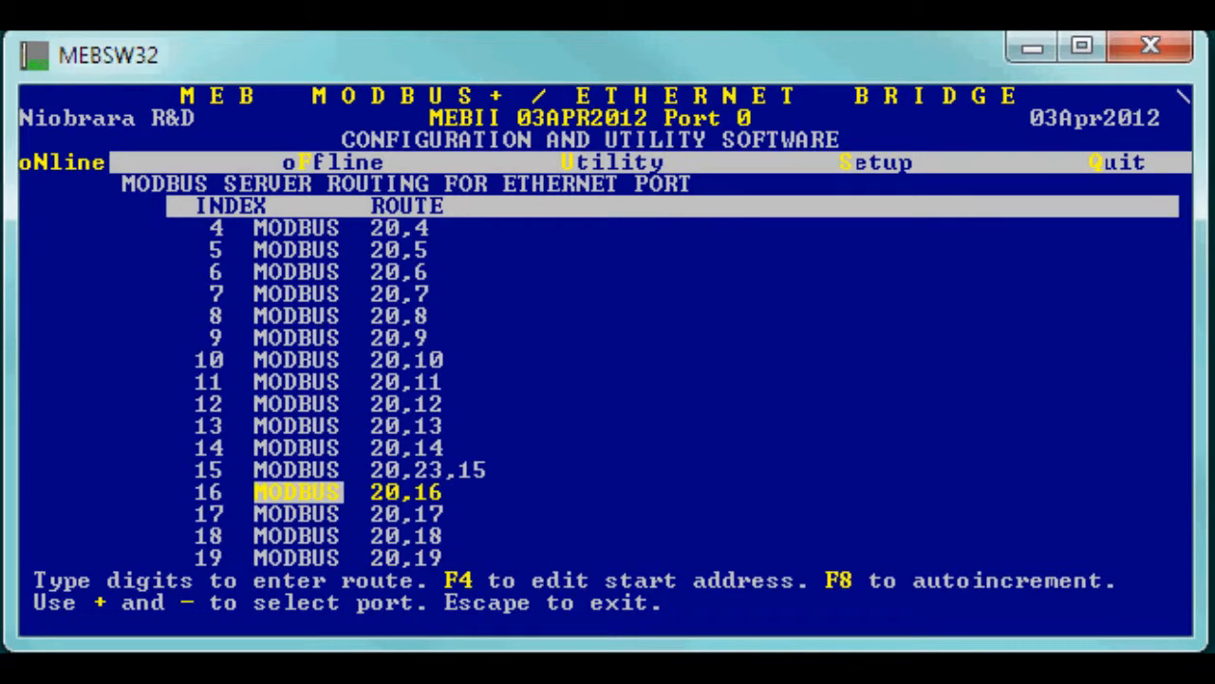
key("Up")
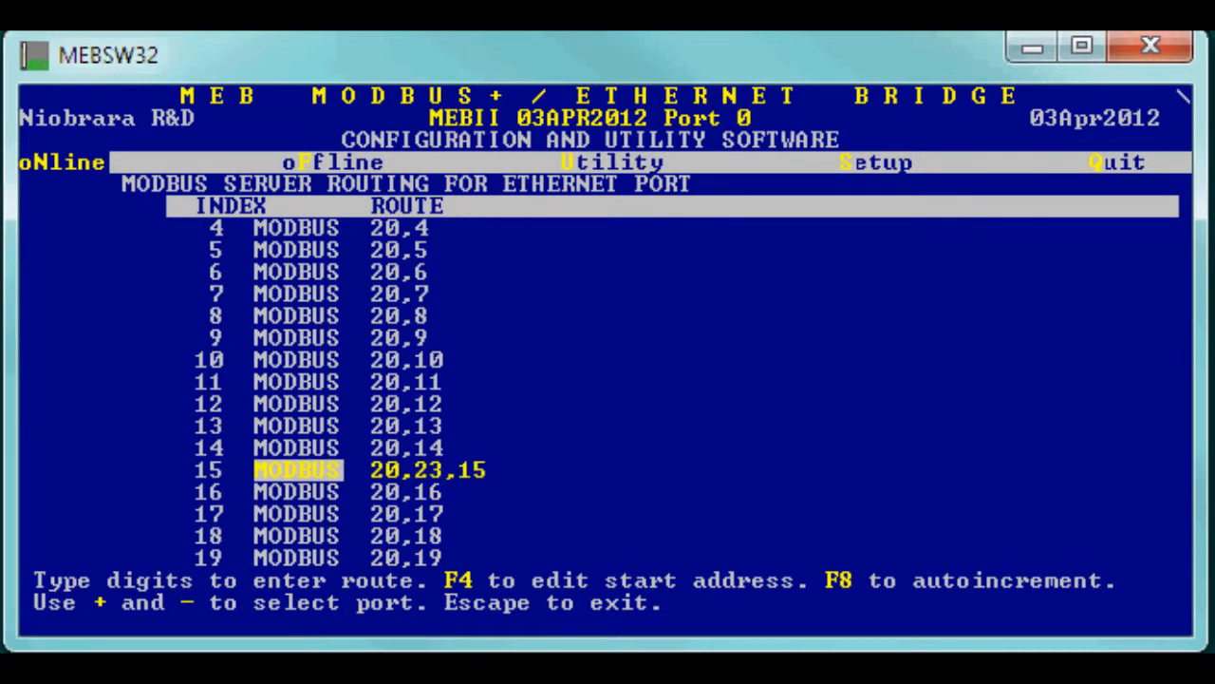
key("Escape")
key("Right")
key("Return")
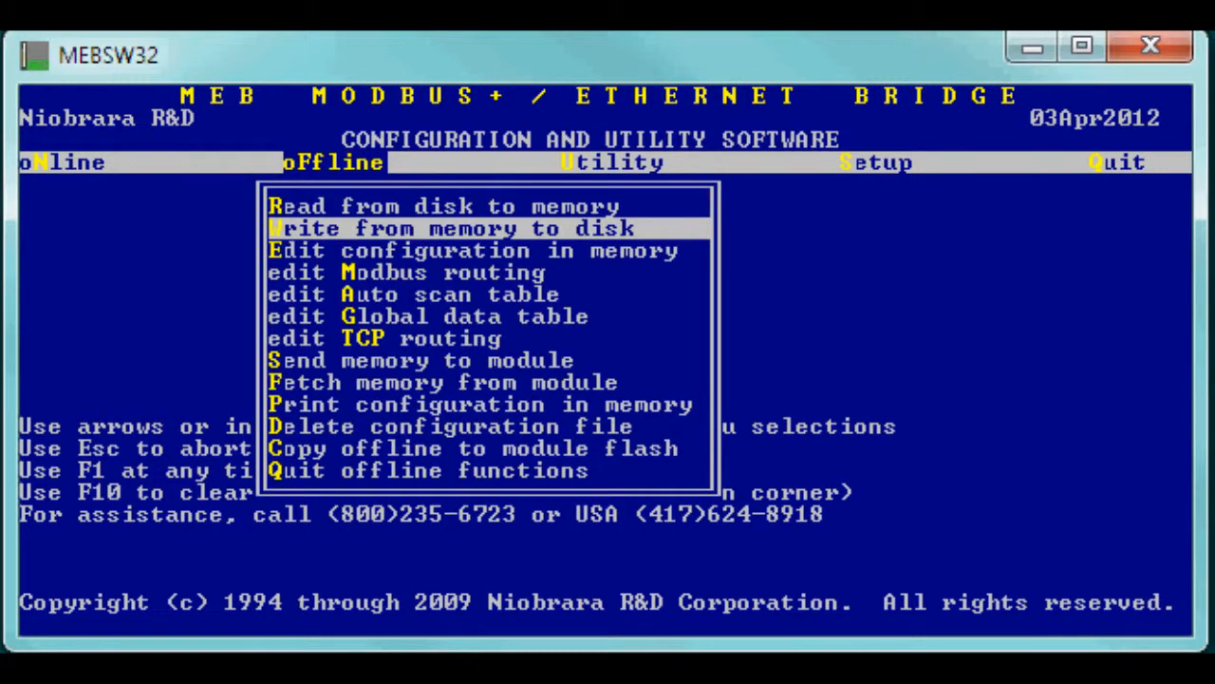
Fetch the bridge's configuration from the module into memory.
key("Down")
key("Down")
key("Down")
key("Down")
key("Down")
key("Down")
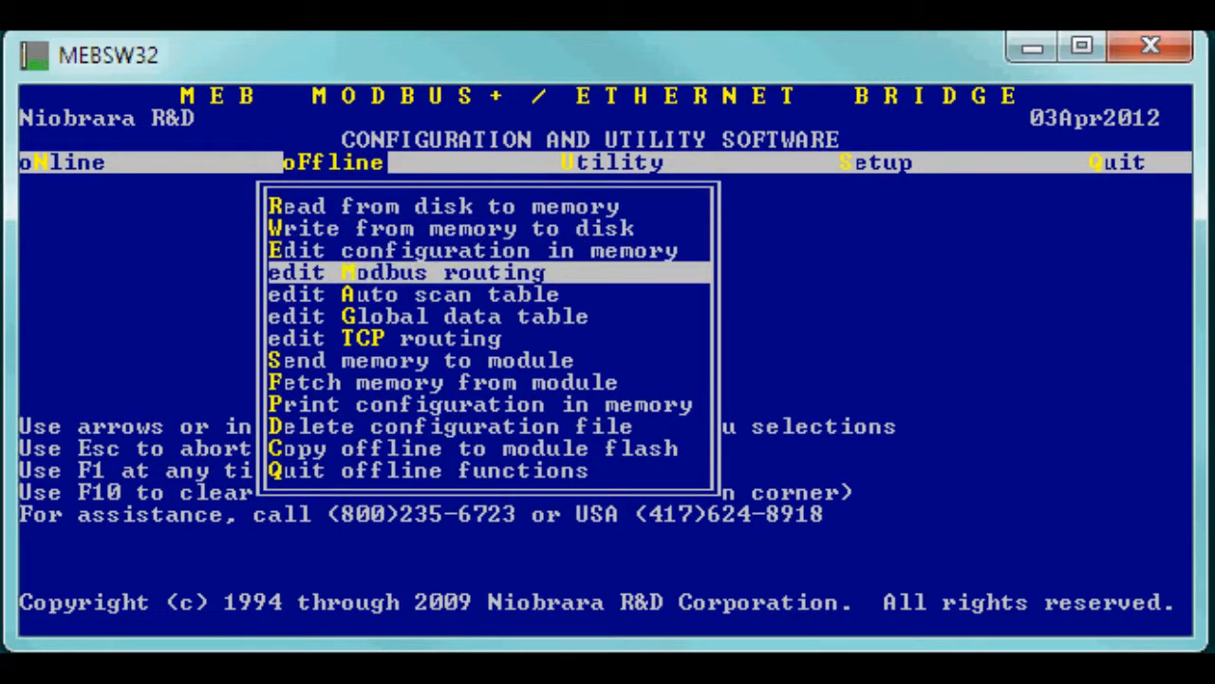
key("Down")
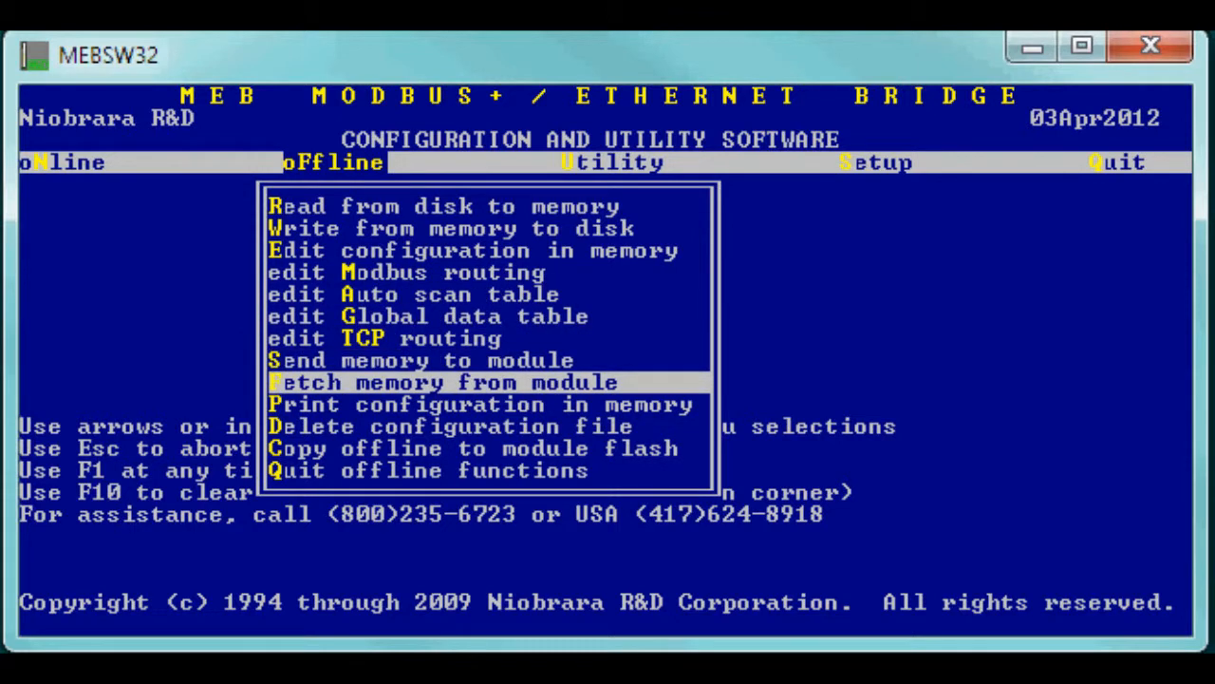
key("Return")
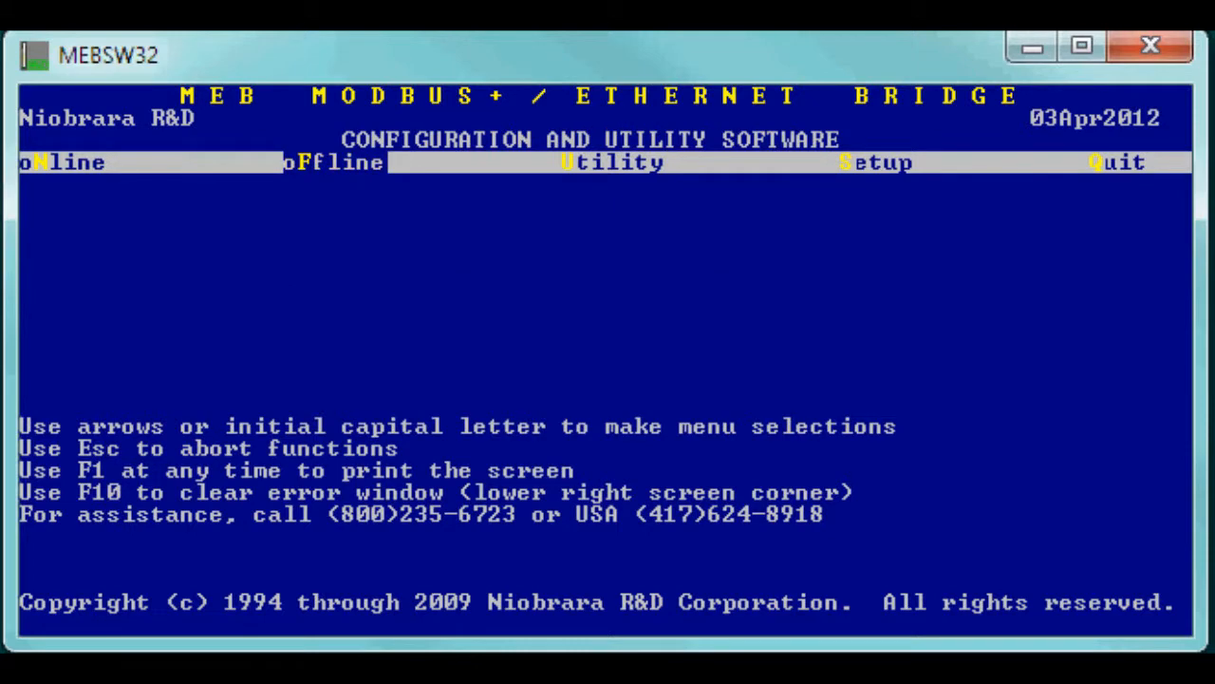
Save the memory configuration to disk as UPGRADE, overwriting the existing file.
key("Up")
key("Up")
key("Up")
key("Up")
key("Up")
key("Up")
key("Up")
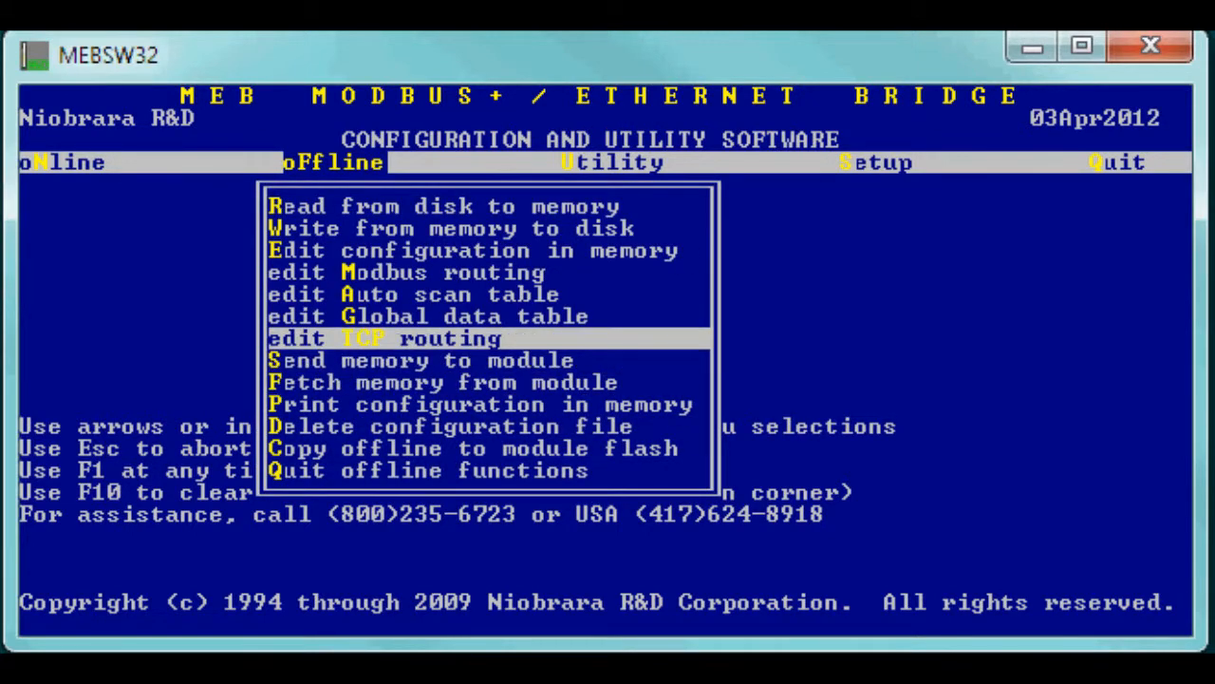
key("Return")
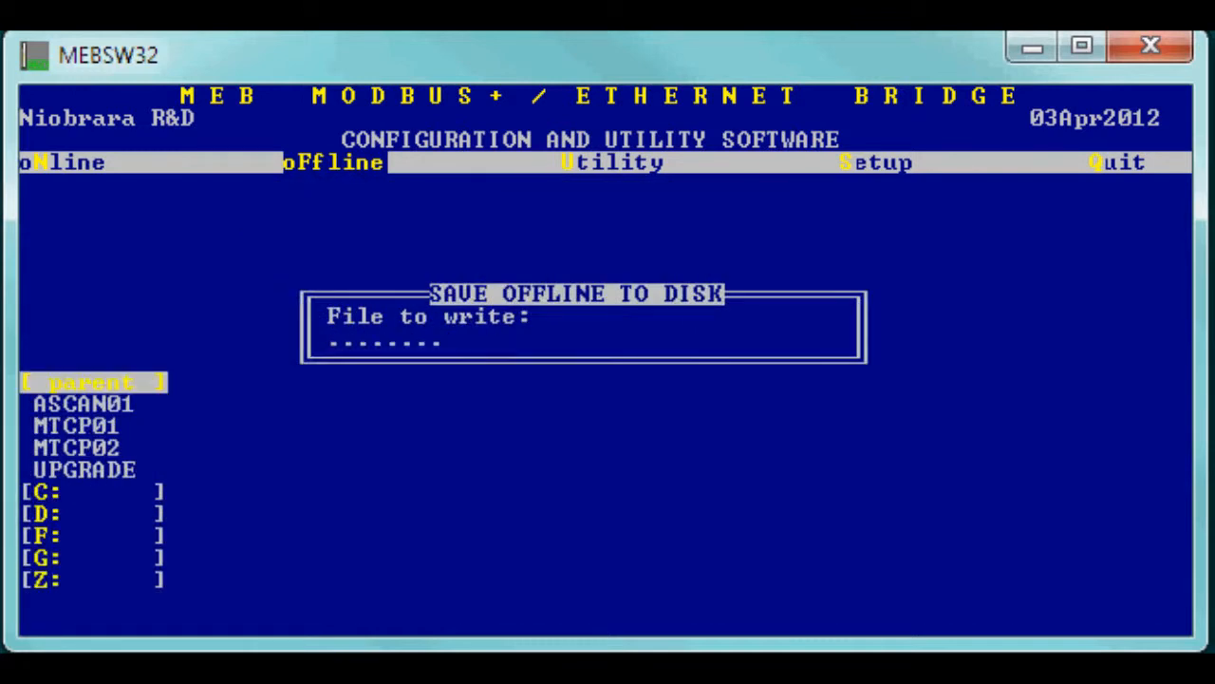
type("UPGRADE")
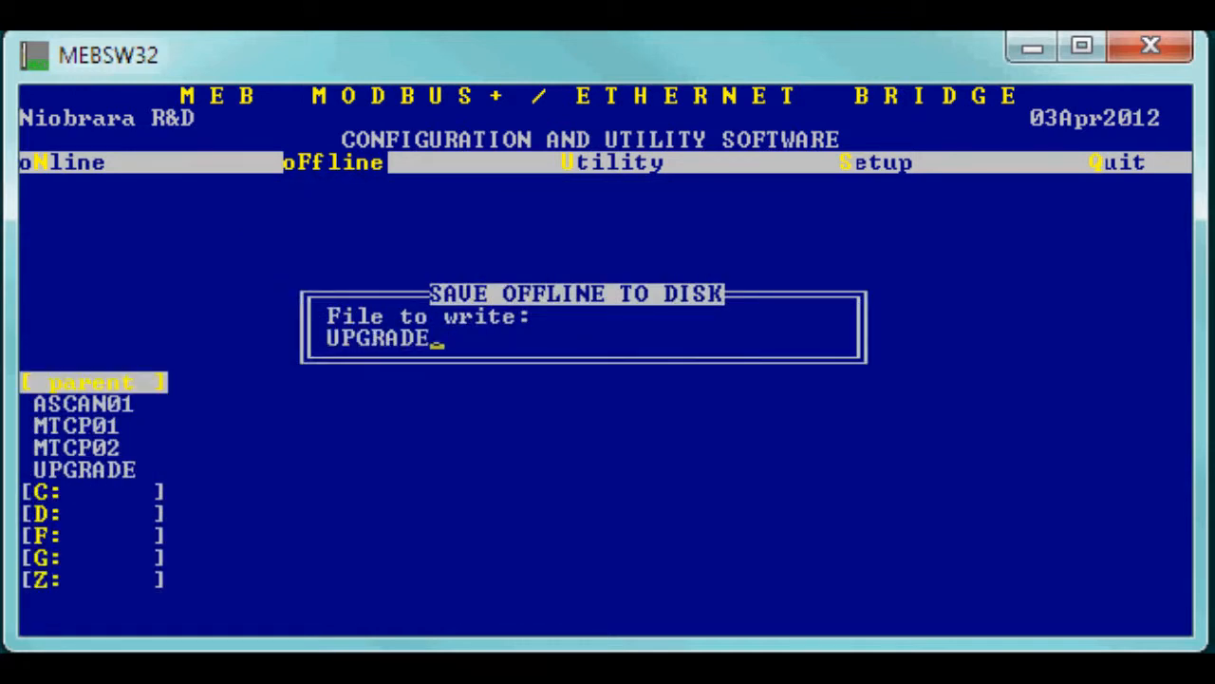
key("Return")
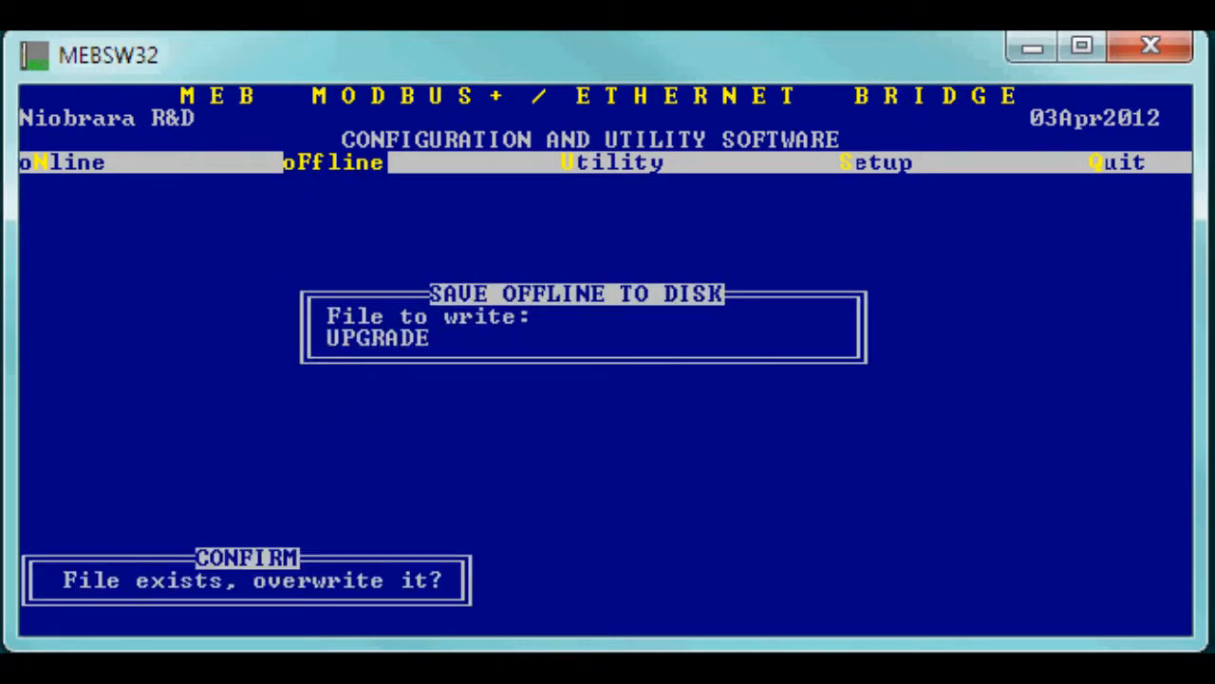
key("y")
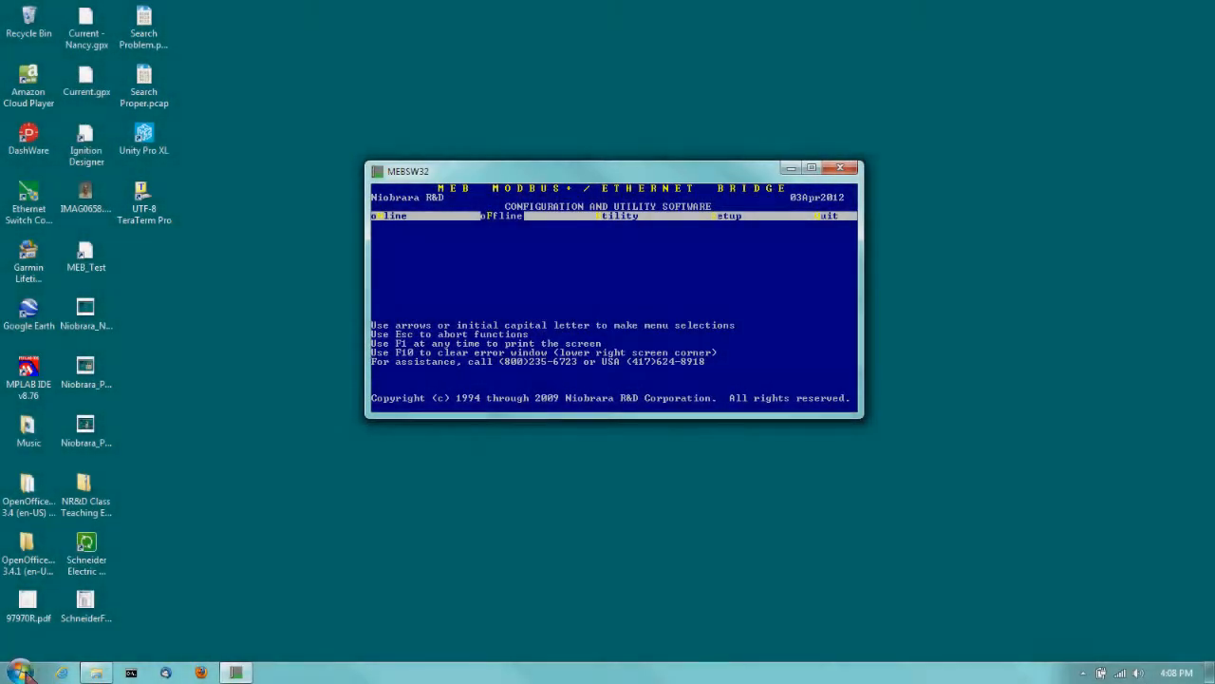
Launch RPCLOAD_MEBII_Firmware from All Programs > Niobrara > MEB in the Start menu.
left_click(21, 672)
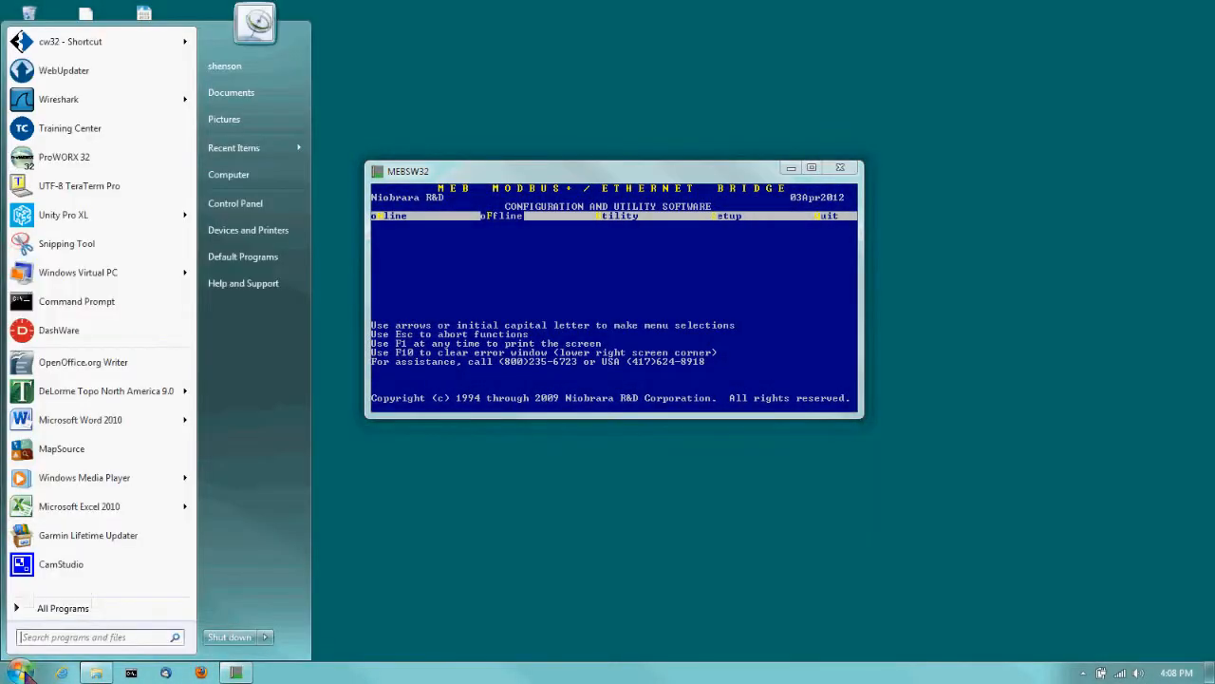
left_click(61, 604)
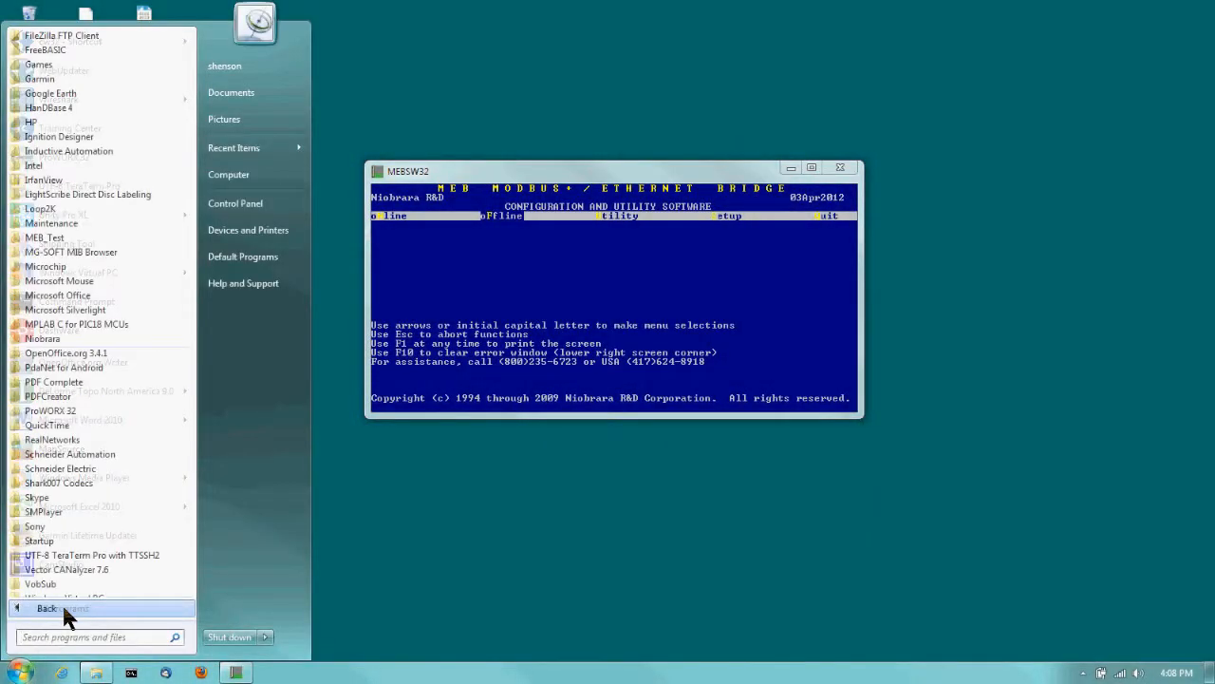
left_click(48, 339)
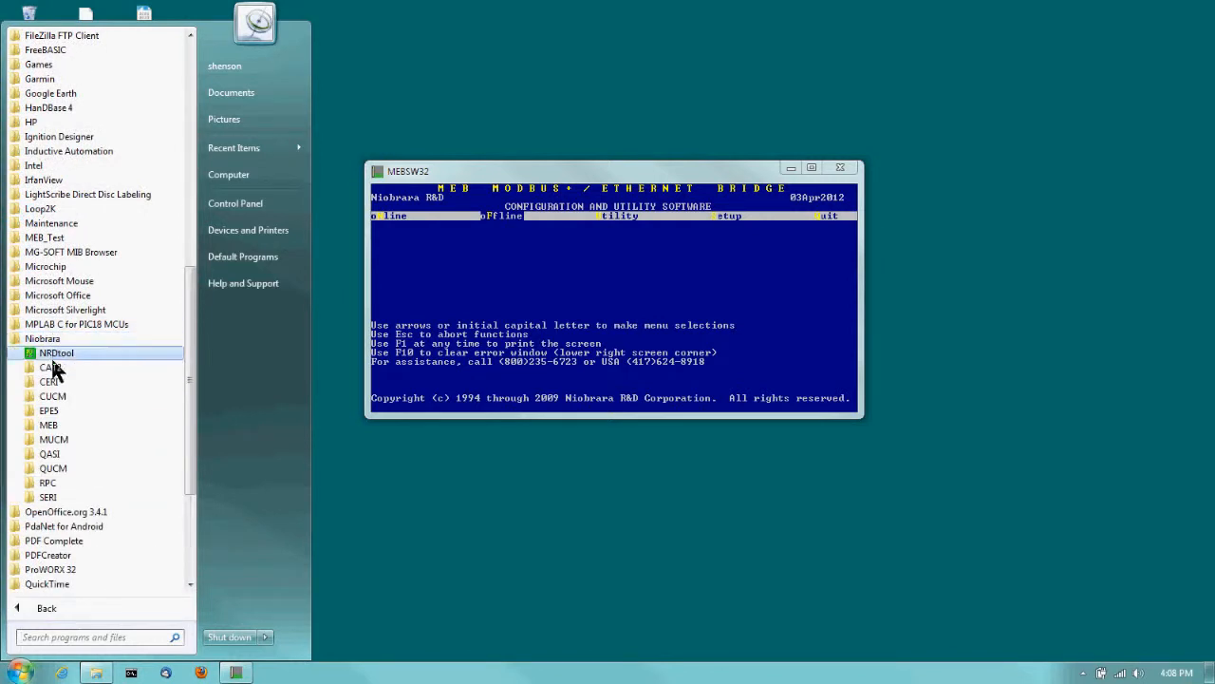
left_click(52, 425)
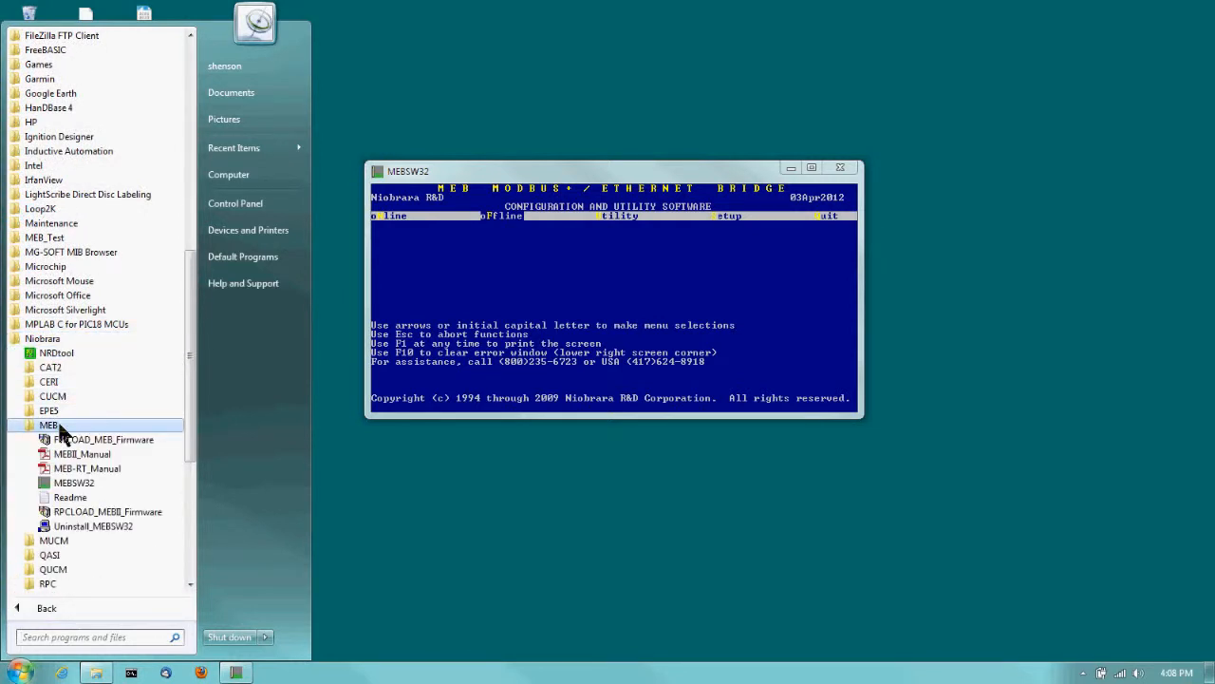
left_click(83, 513)
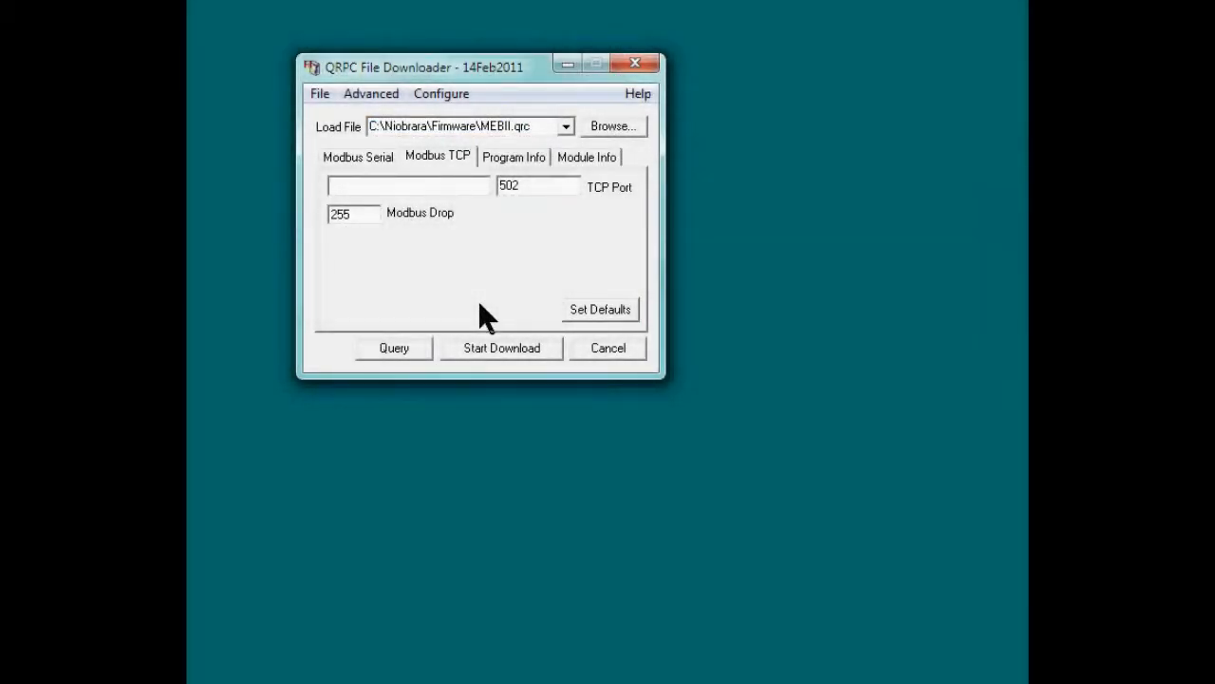
Enter bridge IP 192.168.1.14 and start downloading MEBII.qrc over Modbus TCP.
type("192.168.1.14")
key("Tab")
key("Tab")
key("Tab")
key("Tab")
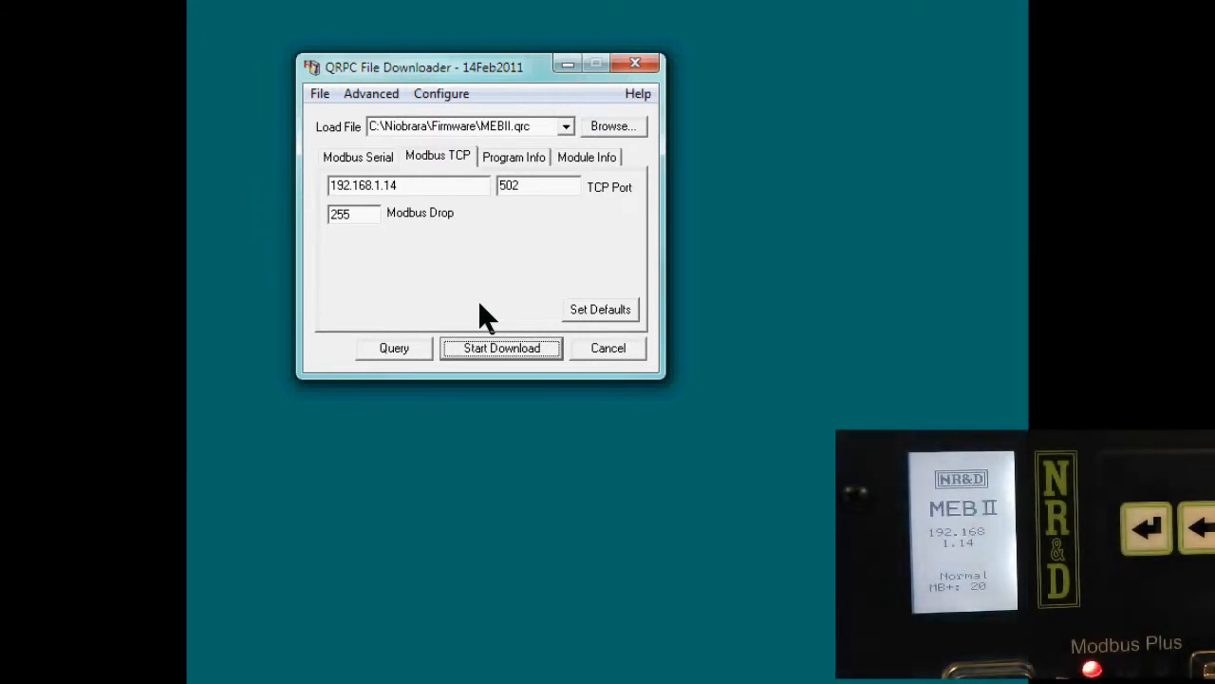
key("Return")
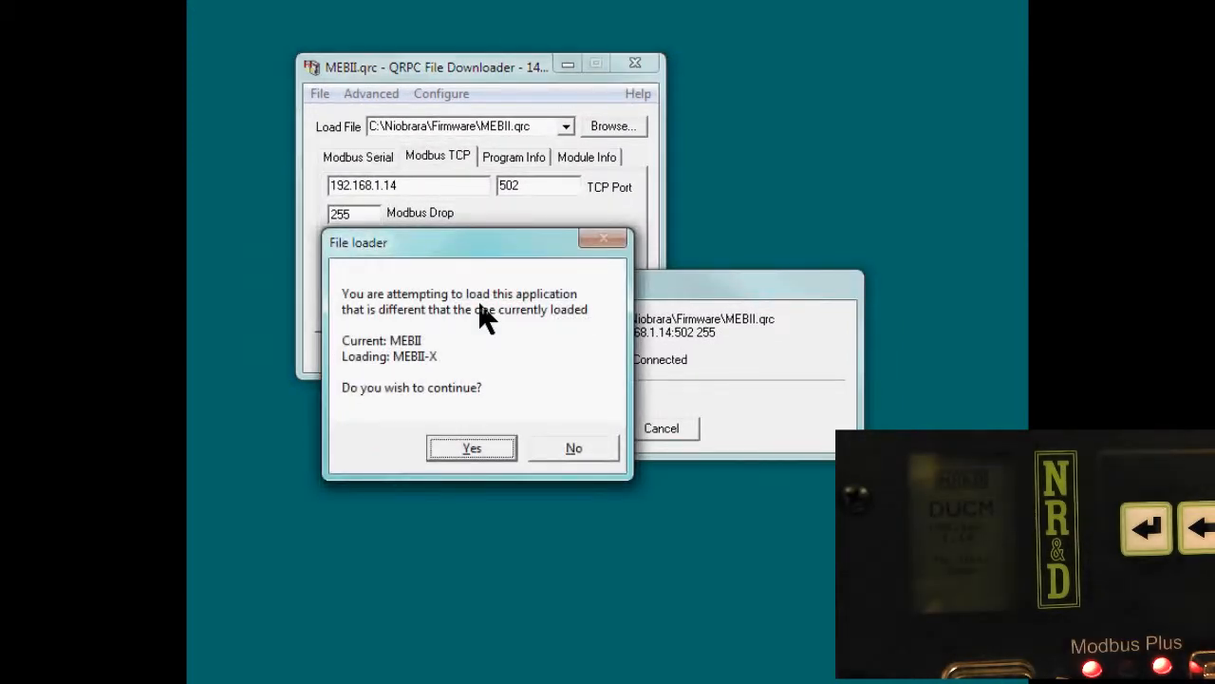
Approve loading MEBII-X over the current MEBII and let all 229404 words download.
key("Return")
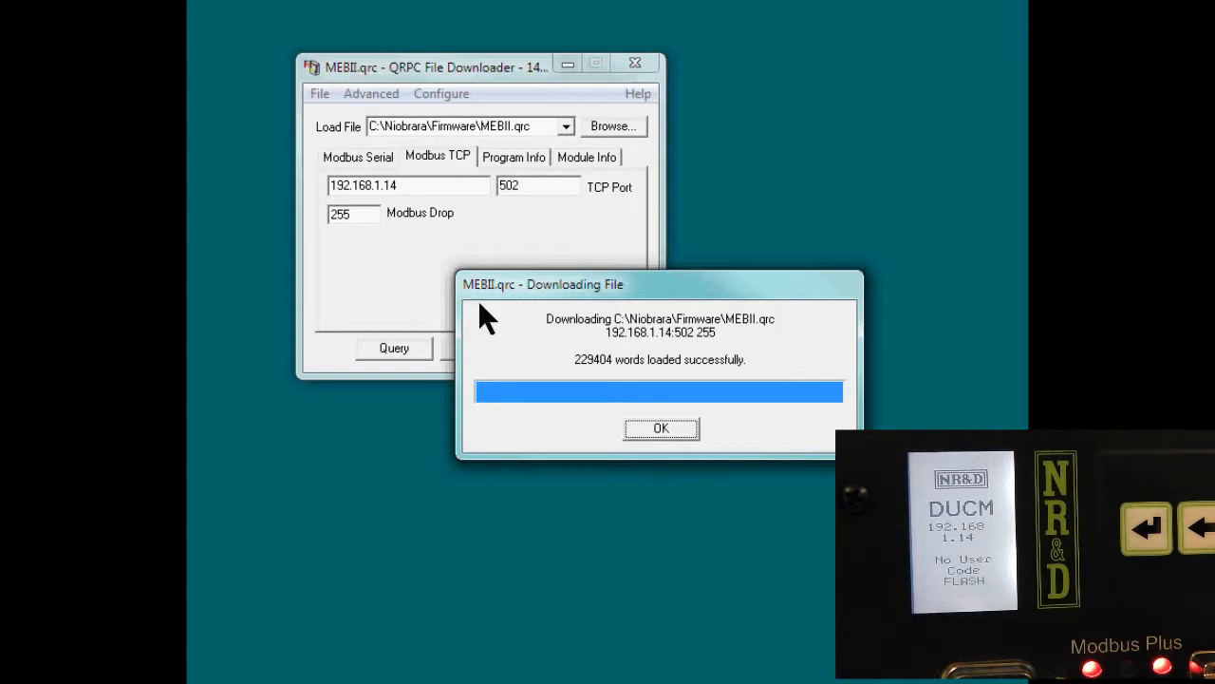
Acknowledge the completed download, close the QRPC File Downloader, and reopen MEBSW32's online functions.
left_click(661, 429)
left_click(591, 355)
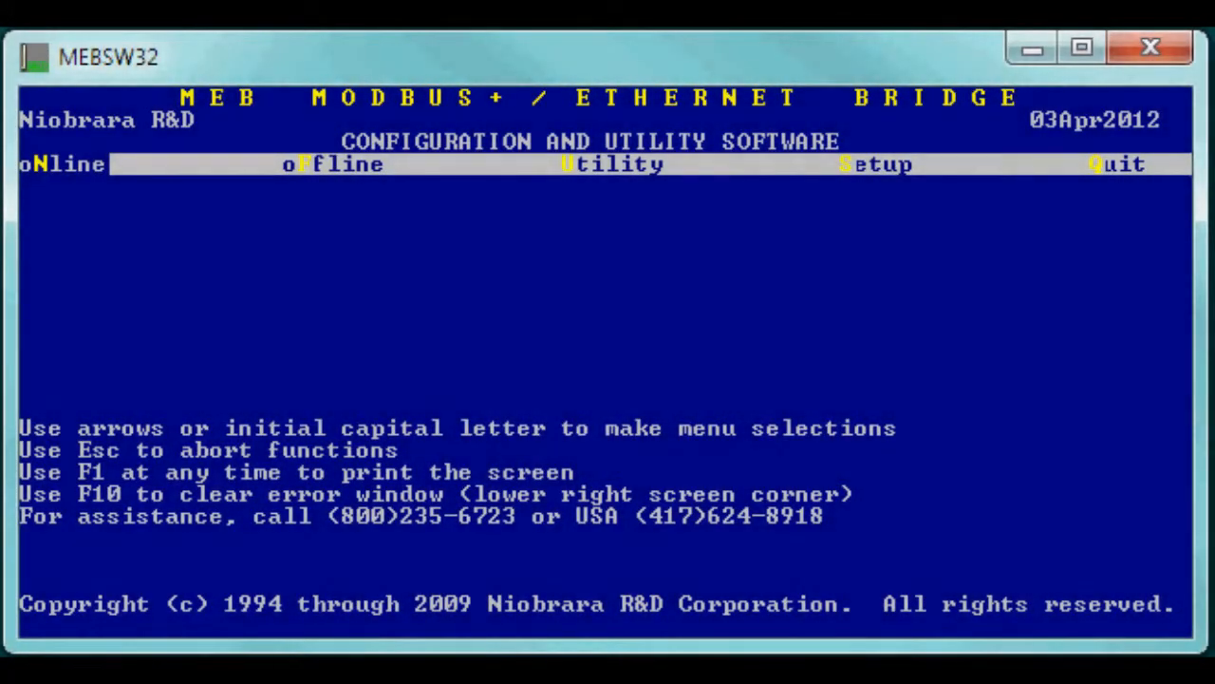
key("Return")
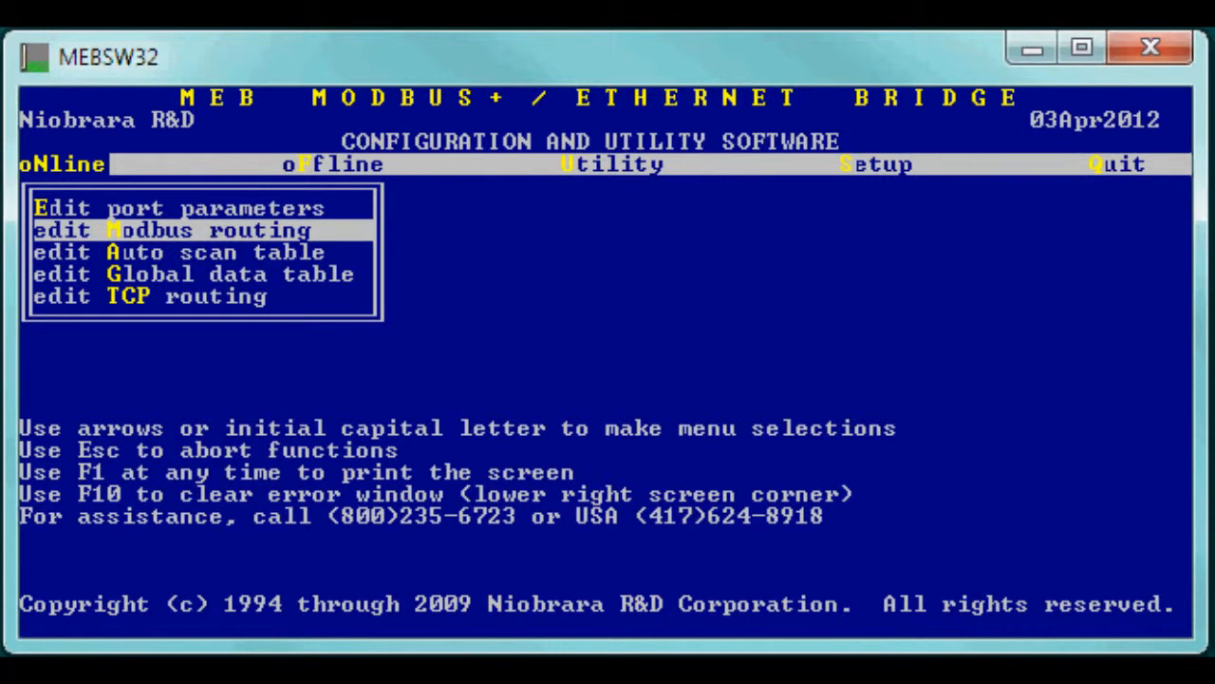
Start port parameter editing and confirm the Modbus TCP connection to 192.168.1.14.
key("Up")
key("Return")
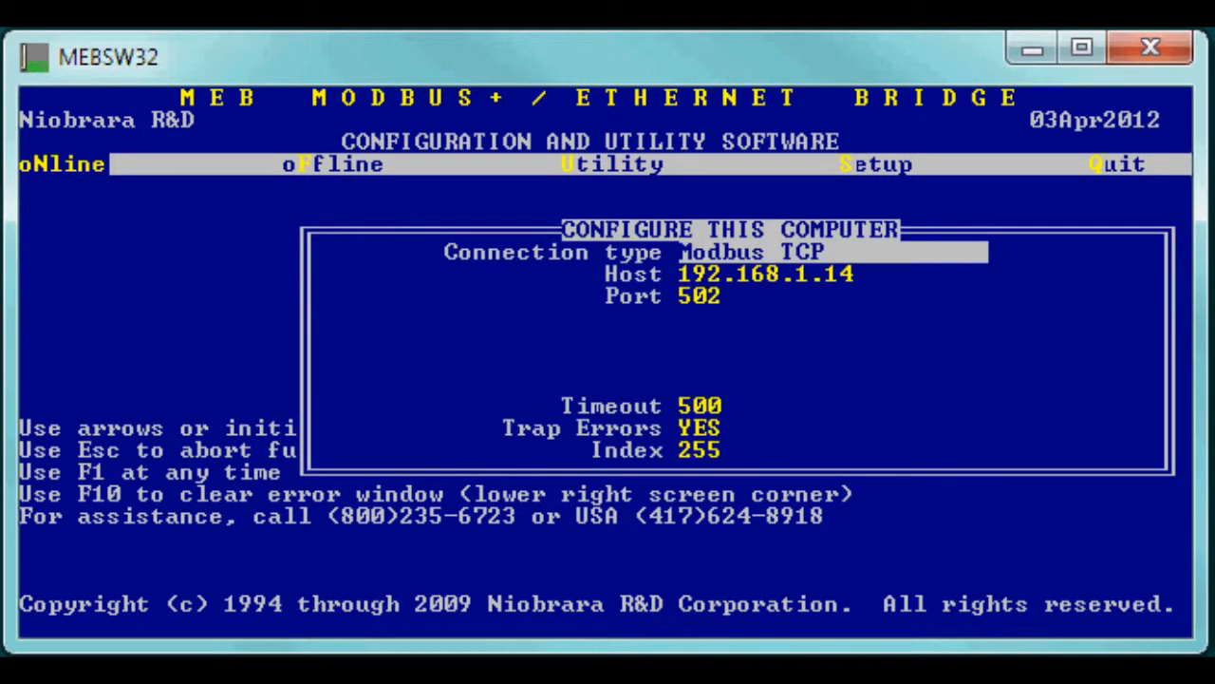
key("Return")
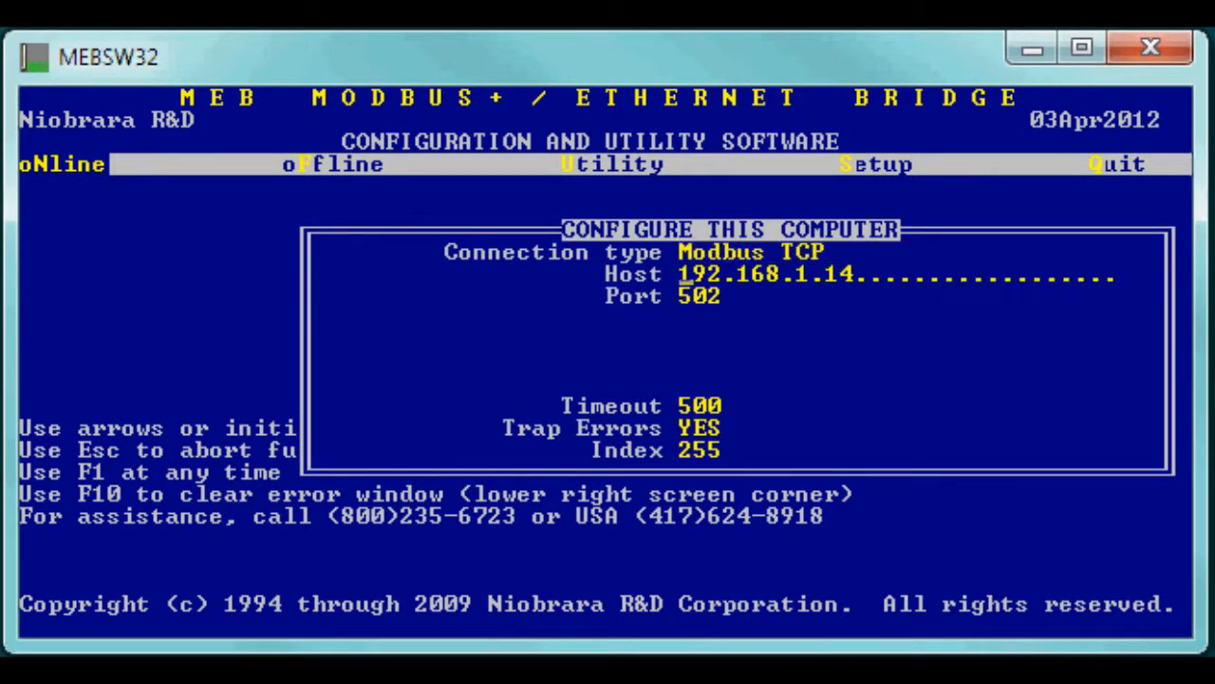
key("Return")
key("Return")
key("Return")
key("Return")
key("Return")
key("y")
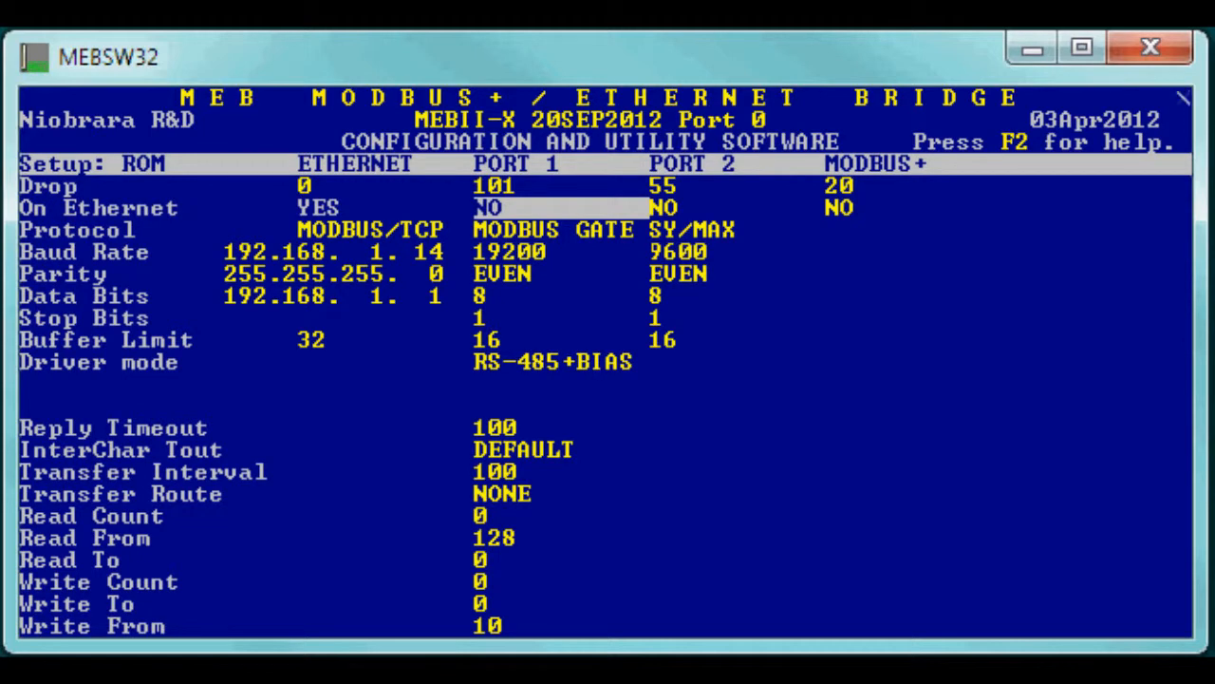
Review the upgraded bridge's Ethernet, PORT 1, PORT 2 and Modbus Plus settings.
key("Left")
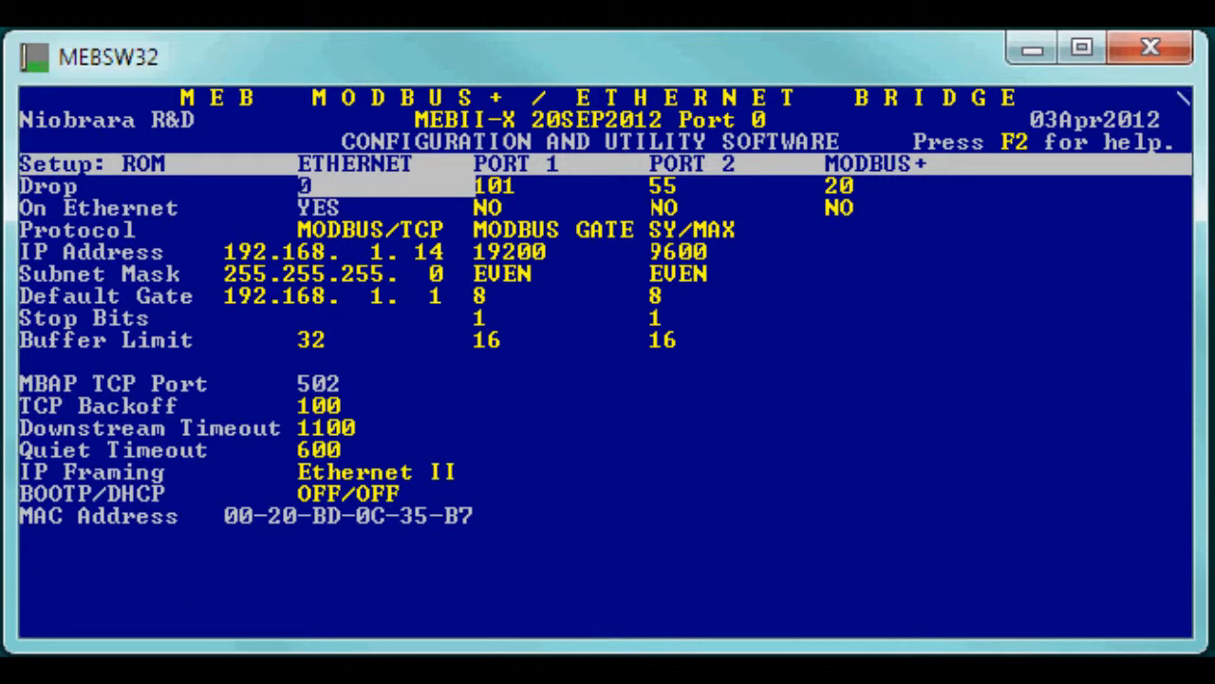
key("Right")
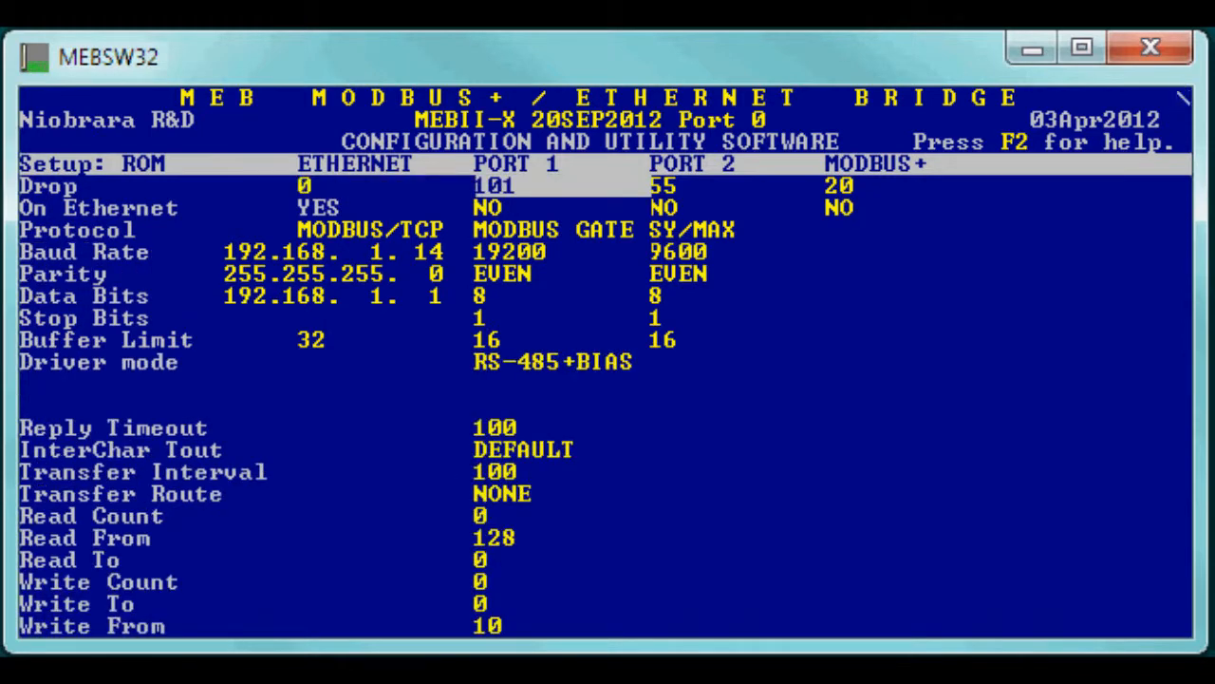
key("Right")
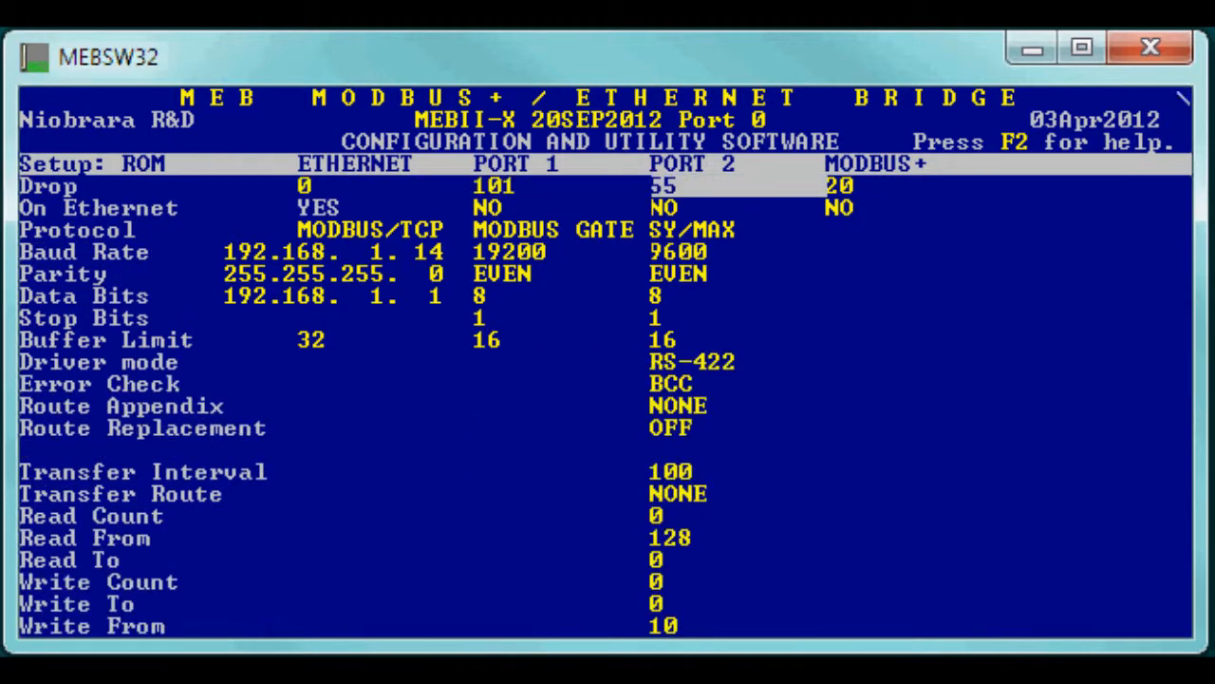
key("Right")
key("Left")
key("Left")
key("Left")
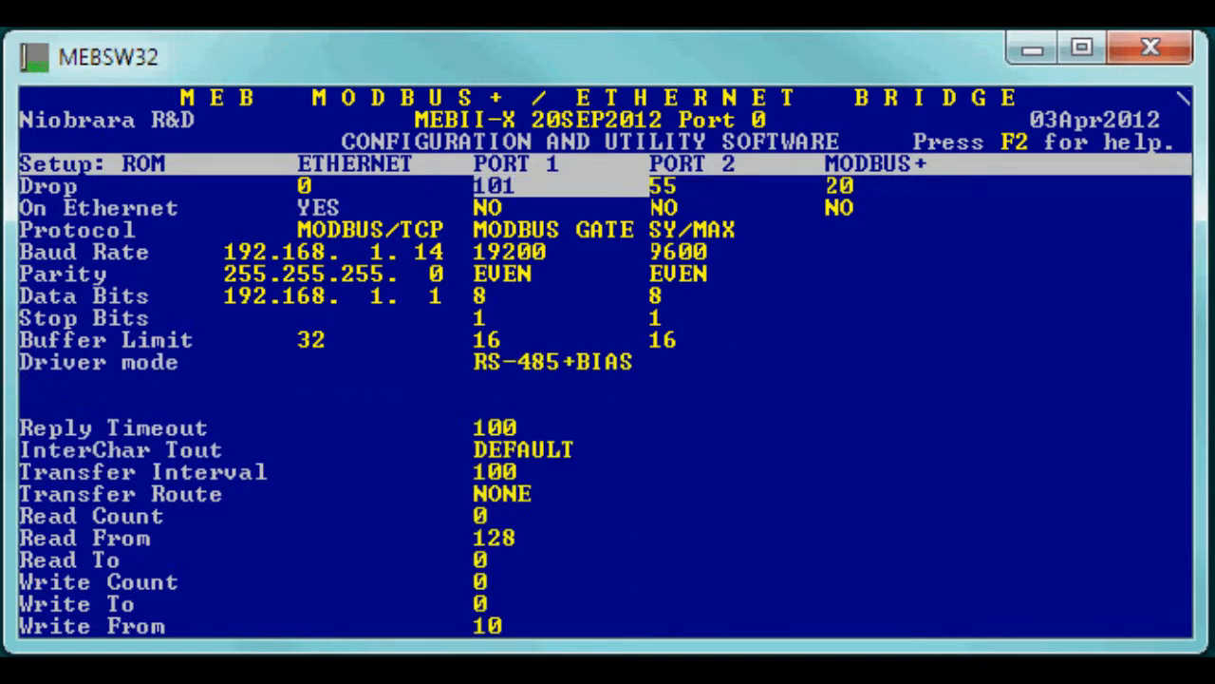
key("Escape")
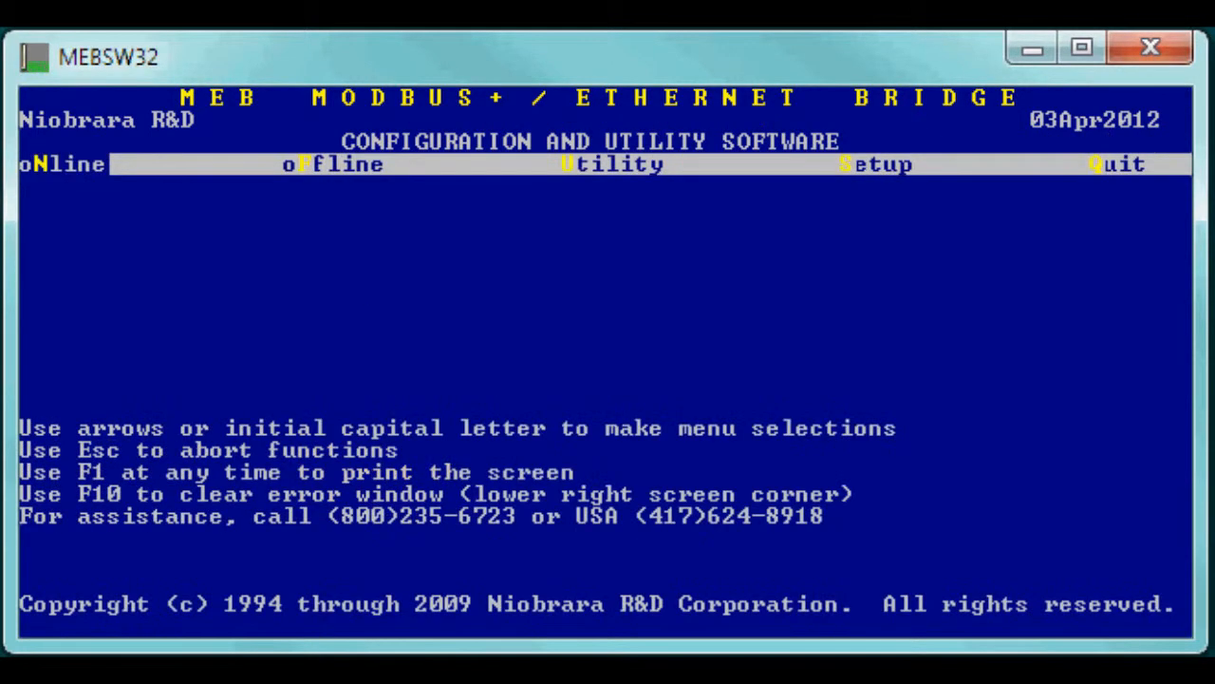
Check the Modbus routing table showing indexes 1–15 routed to 1,1–1,15.
key("Return")
key("Down")
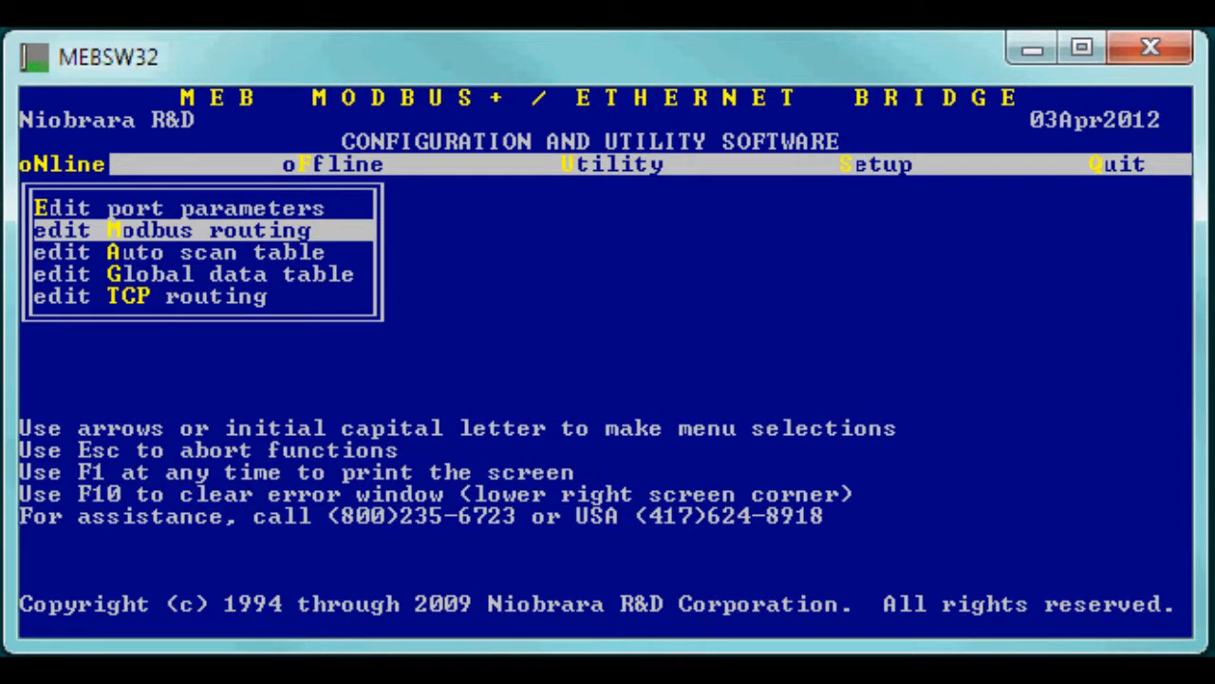
key("Return")
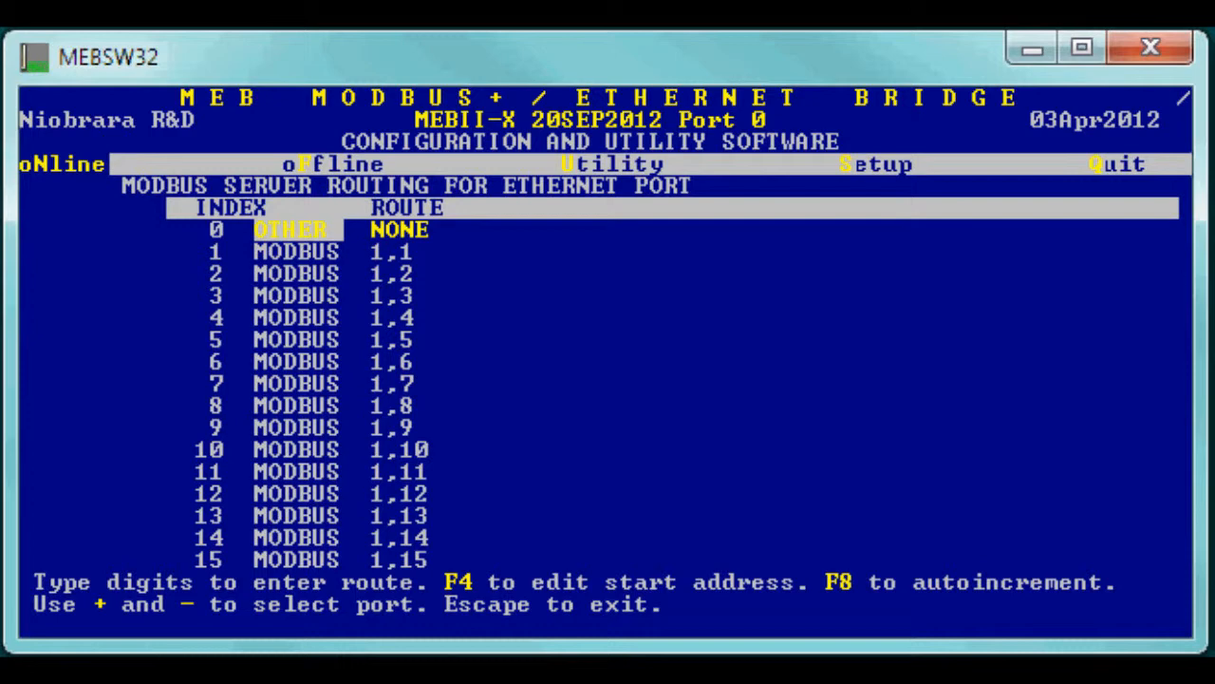
key("Escape")
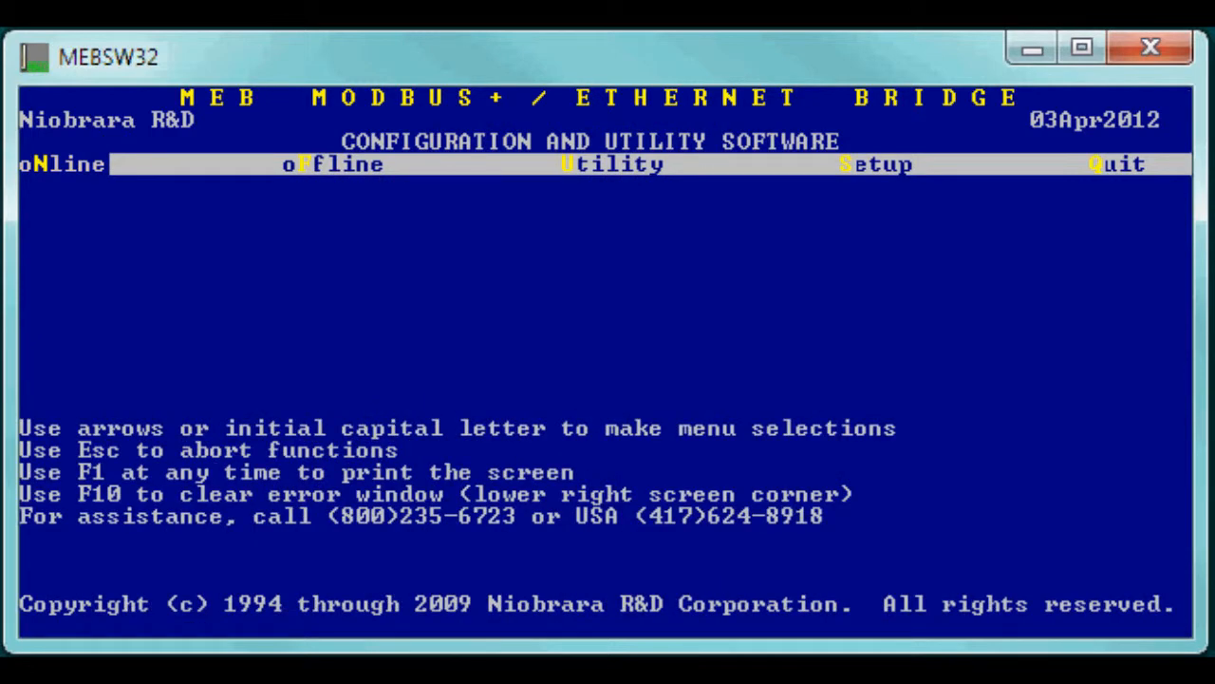
Load the UPGRADE configuration file from disk into memory.
key("Right")
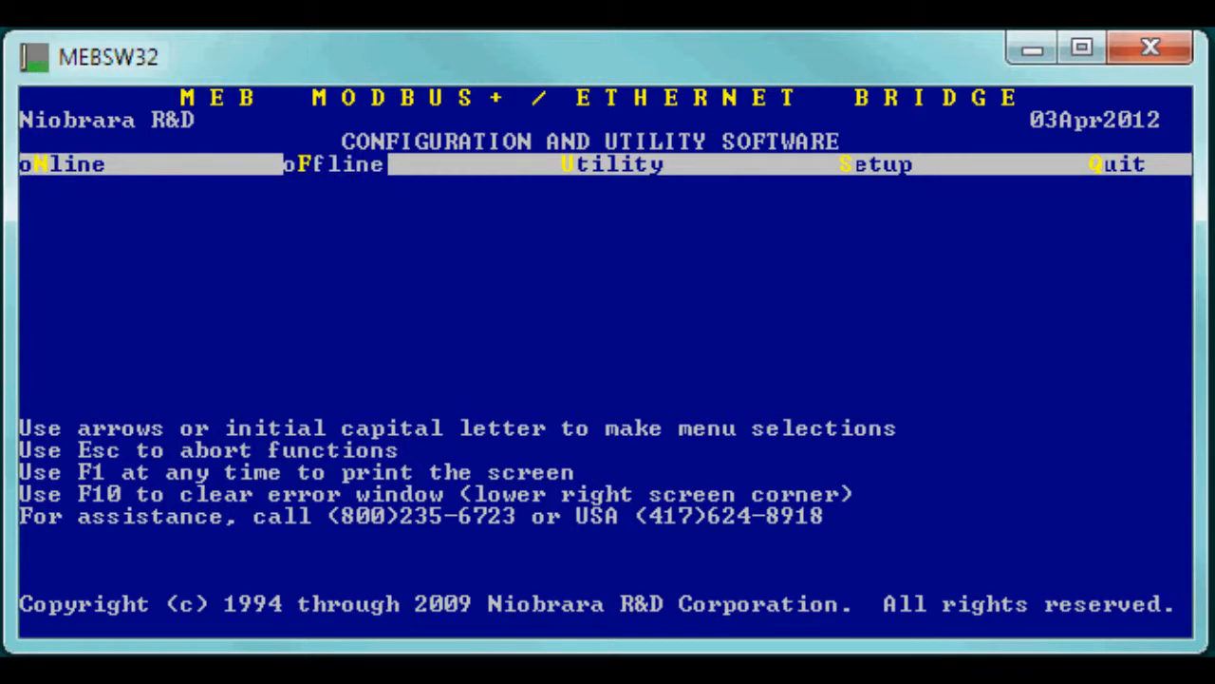
key("Return")
key("Up")
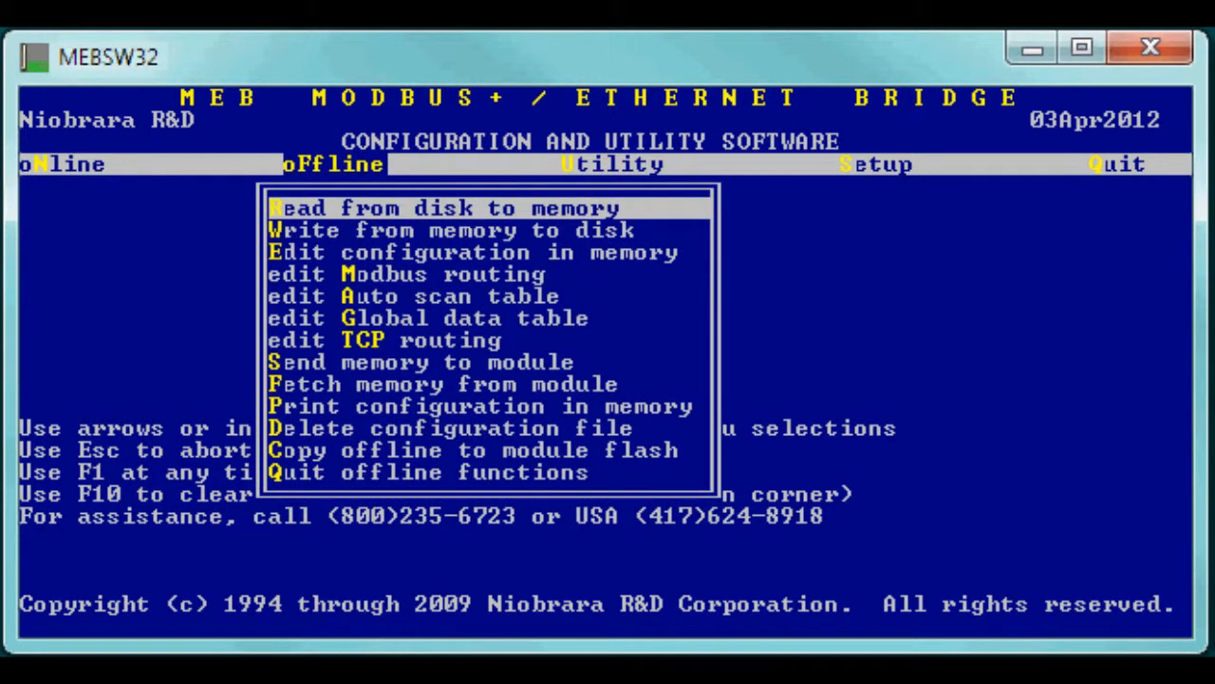
key("Return")
key("Down")
key("Down")
key("Down")
key("Down")
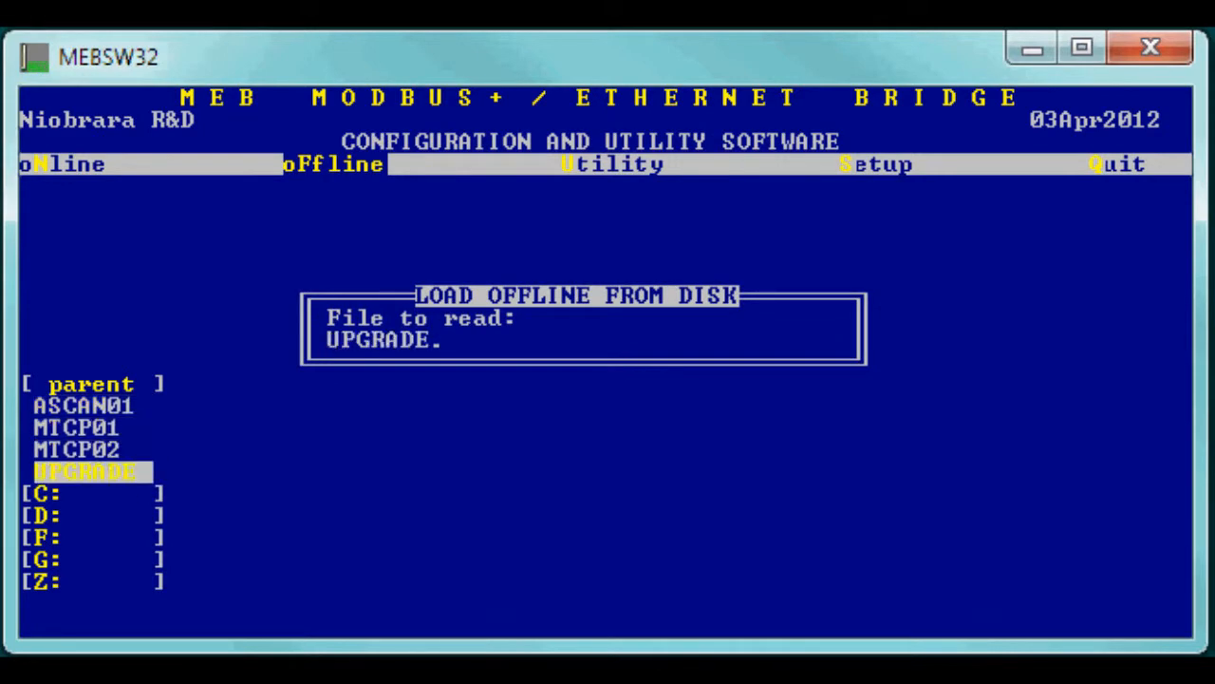
key("Return")
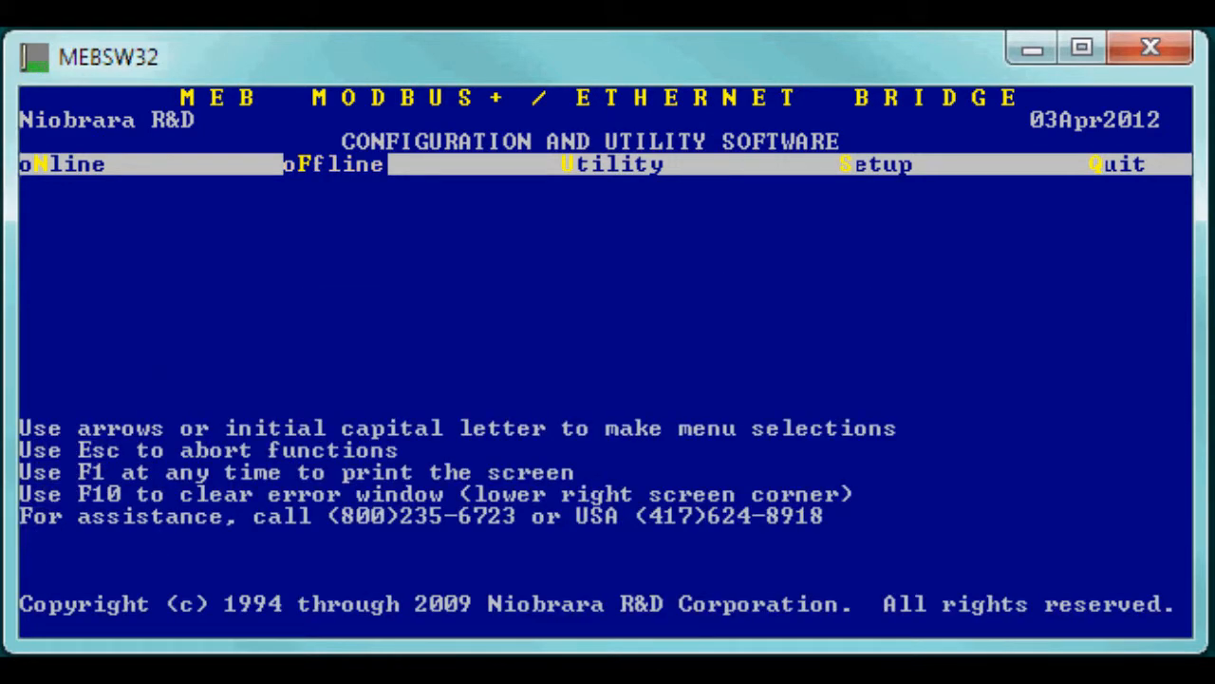
Review the offline Modbus routing table with routes 20,1–20,14 and 20,23,15.
key("Return")
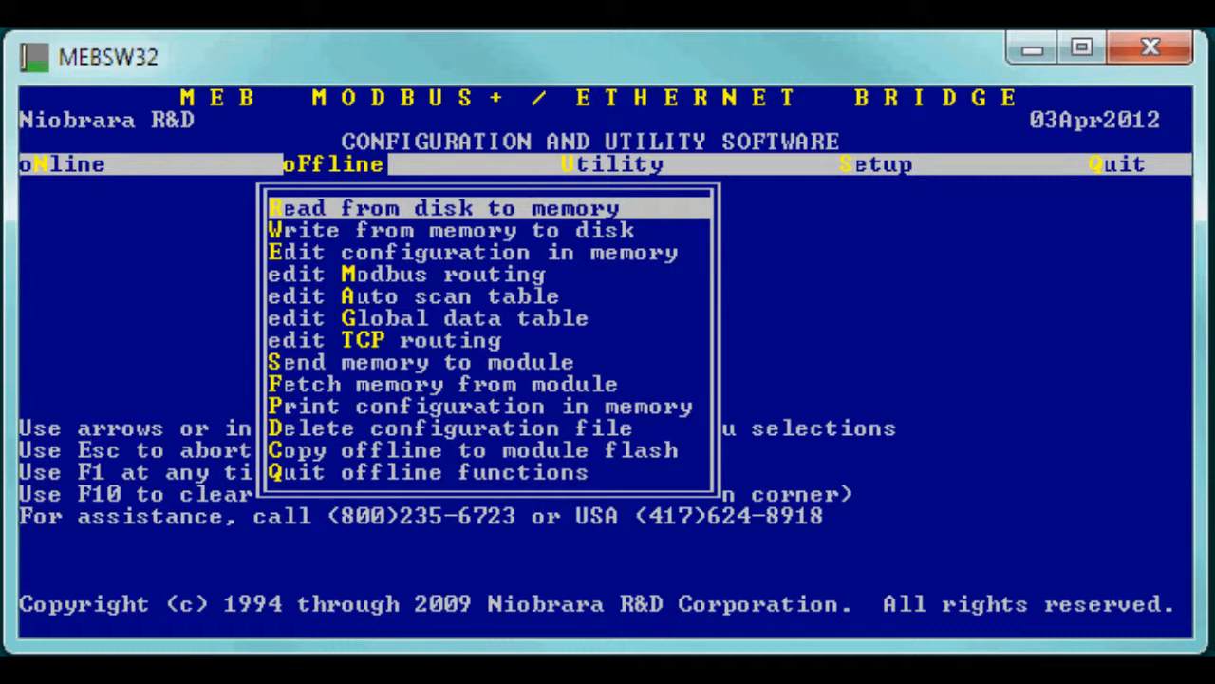
key("Down")
key("Down")
key("Down")
key("Return")
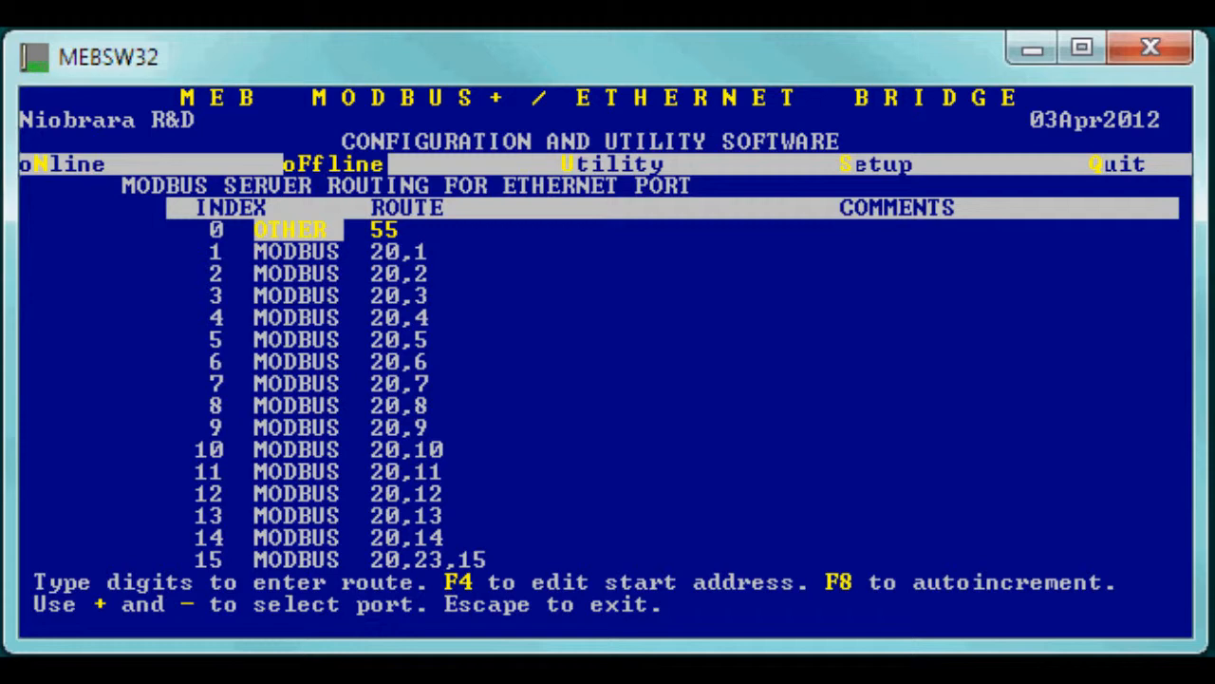
key("Escape")
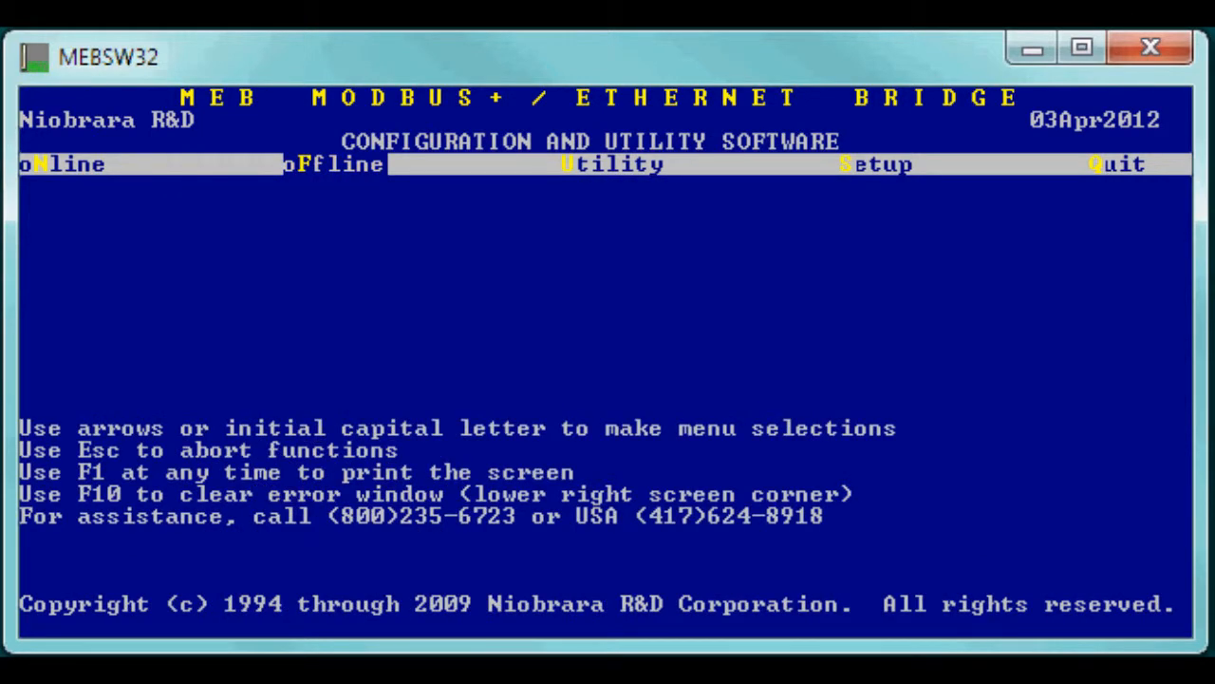
Send the offline configuration from memory to the module.
key("Return")
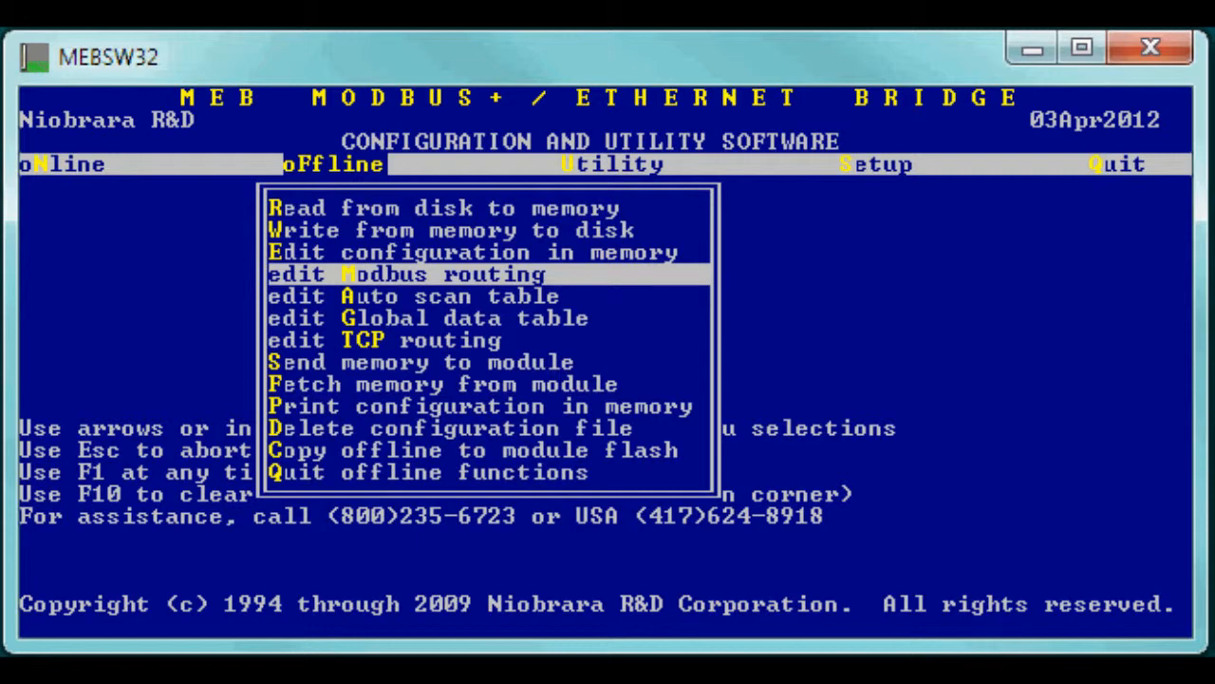
key("Down")
key("Down")
key("Down")
key("Down")
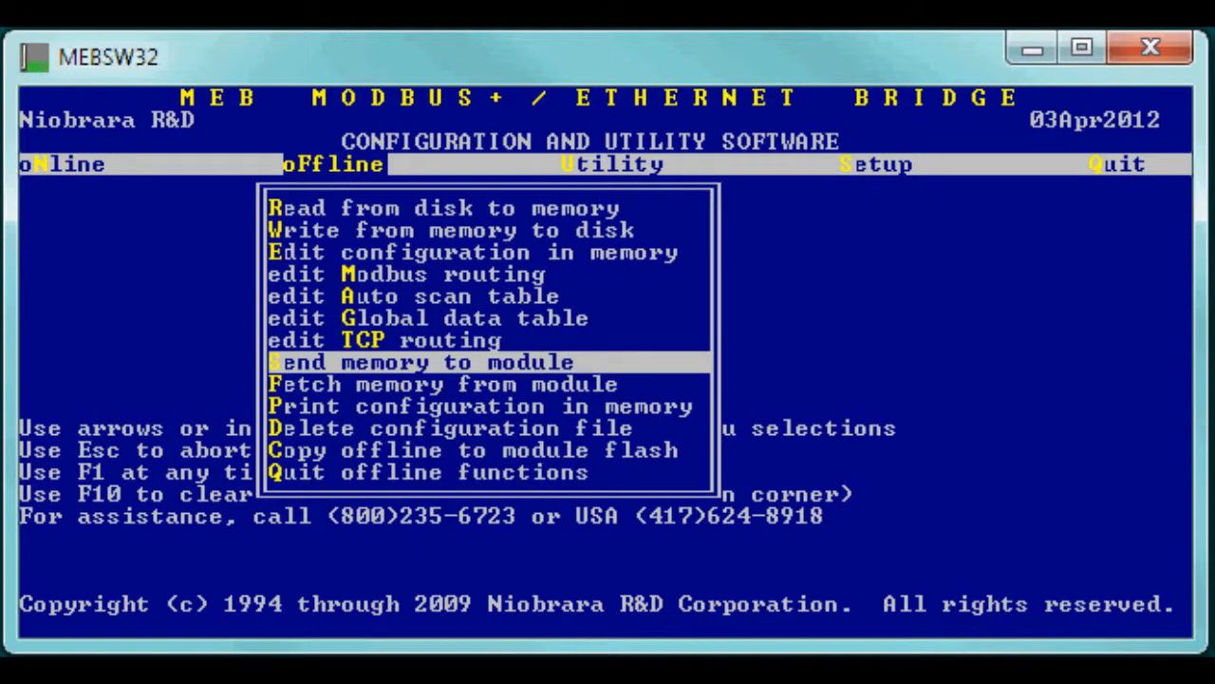
key("Return")
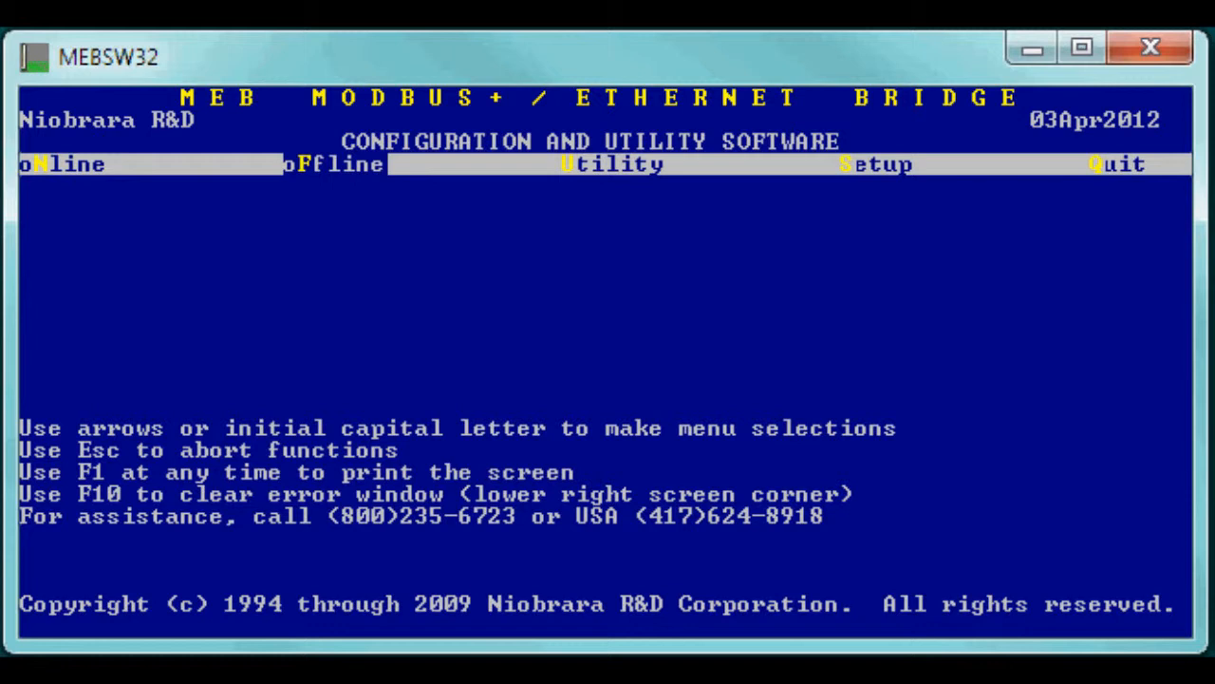
Write the setup to the module's EEPROM, then choose Quit.
key("Right")
key("Return")
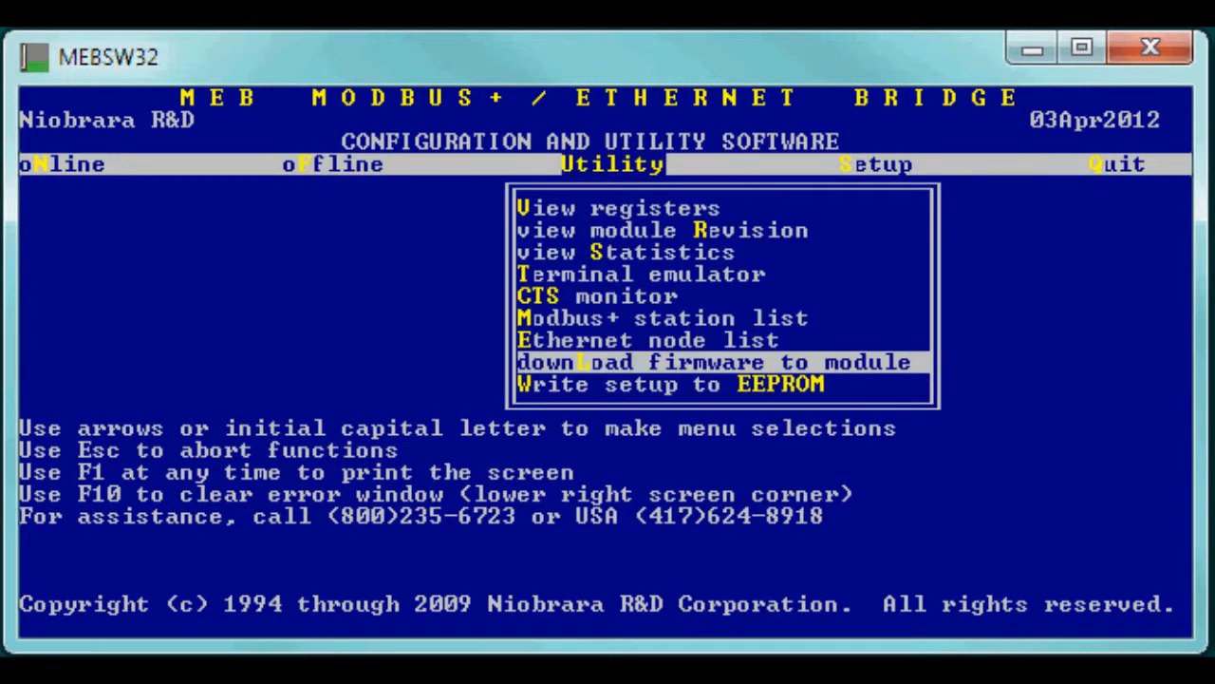
key("Down")
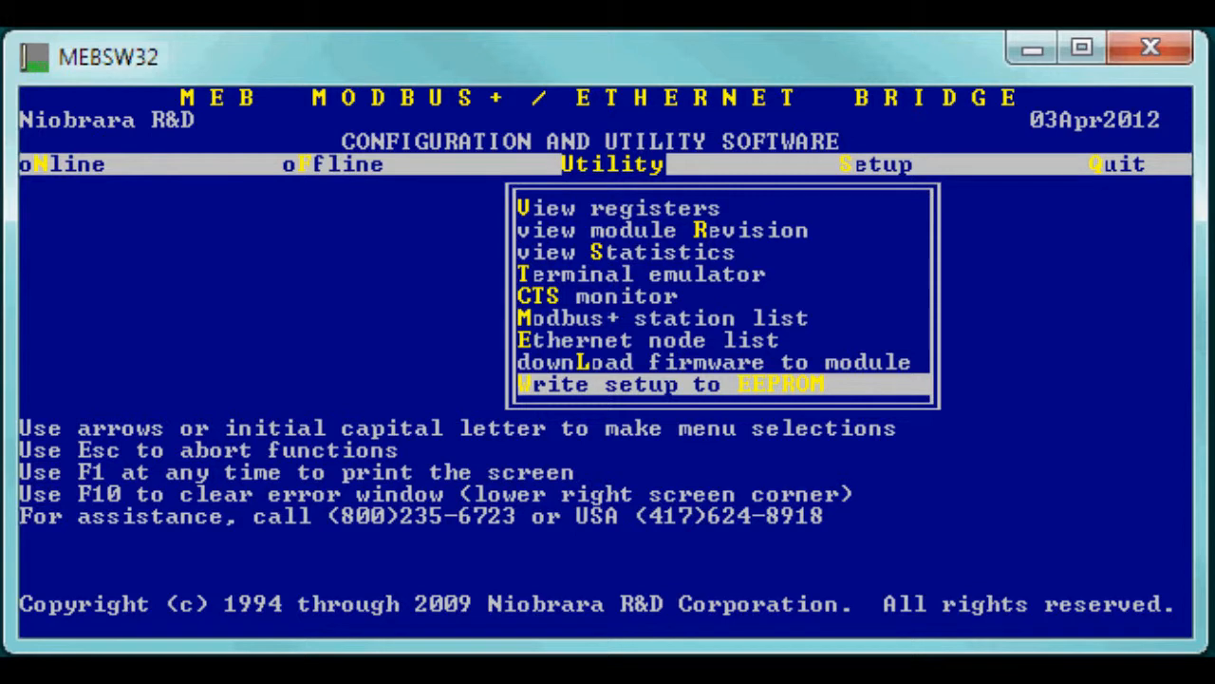
key("Return")
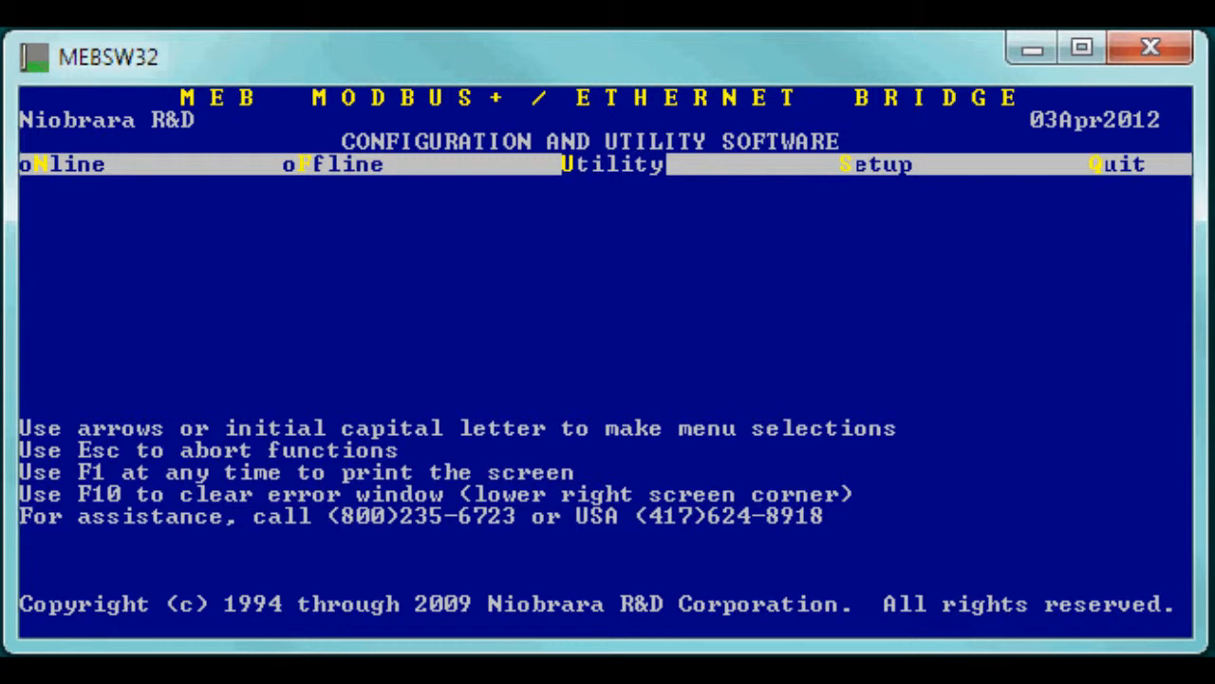
key("q")
Exit MEBSW32 without saving and log into 192.168.1.14 with the username and password.
key("y")
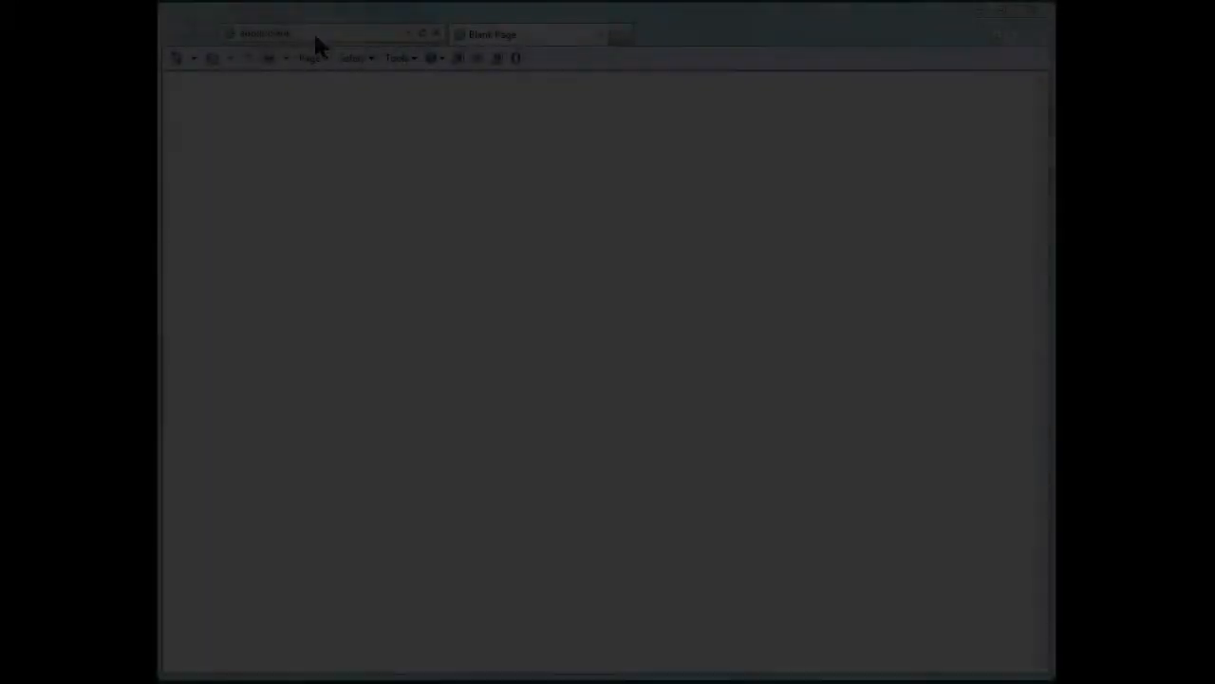
type("192")
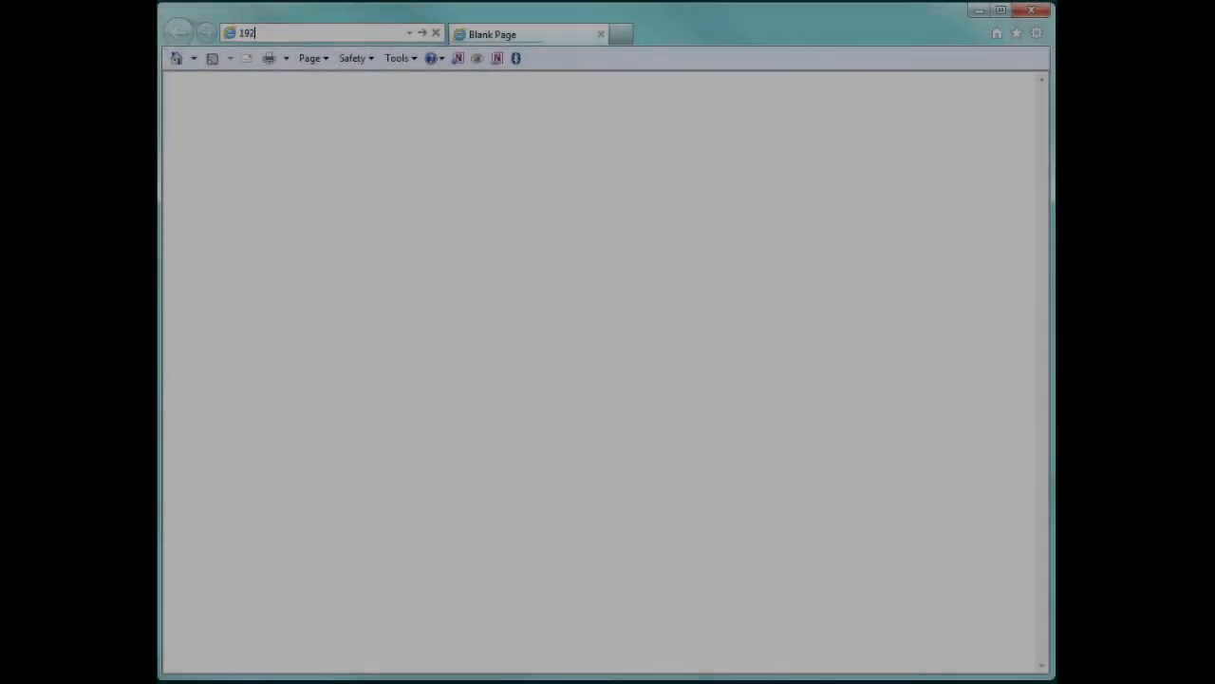
type(".168.1.14")
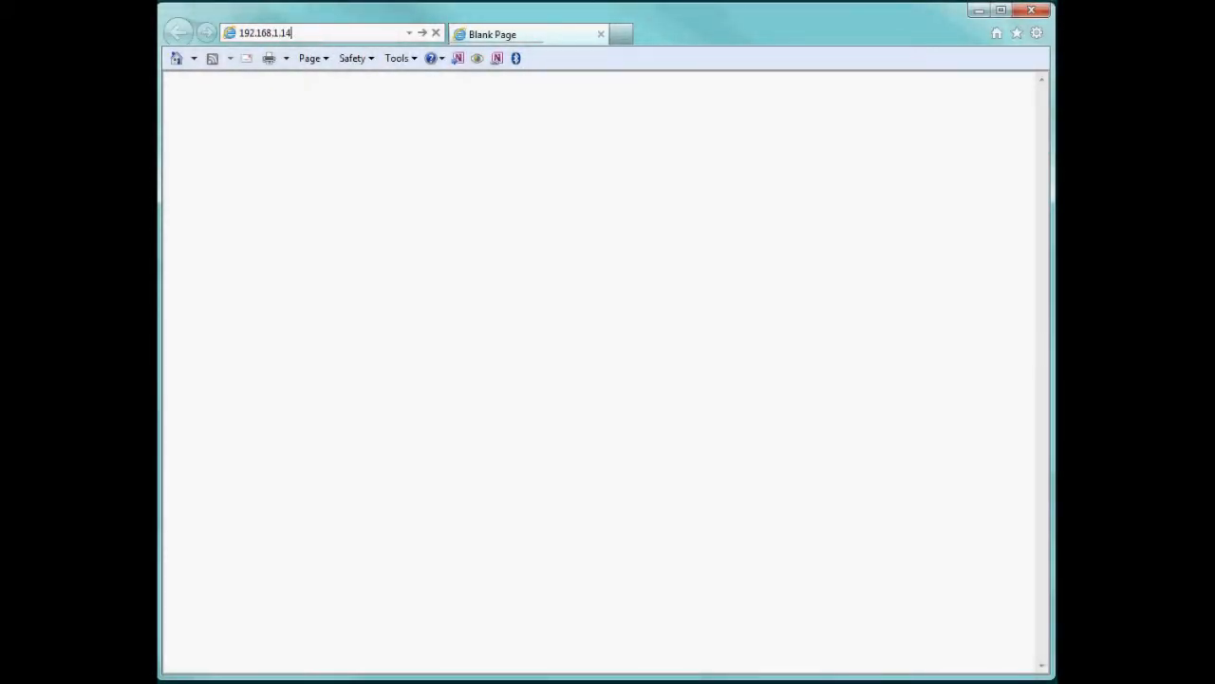
key("Return")
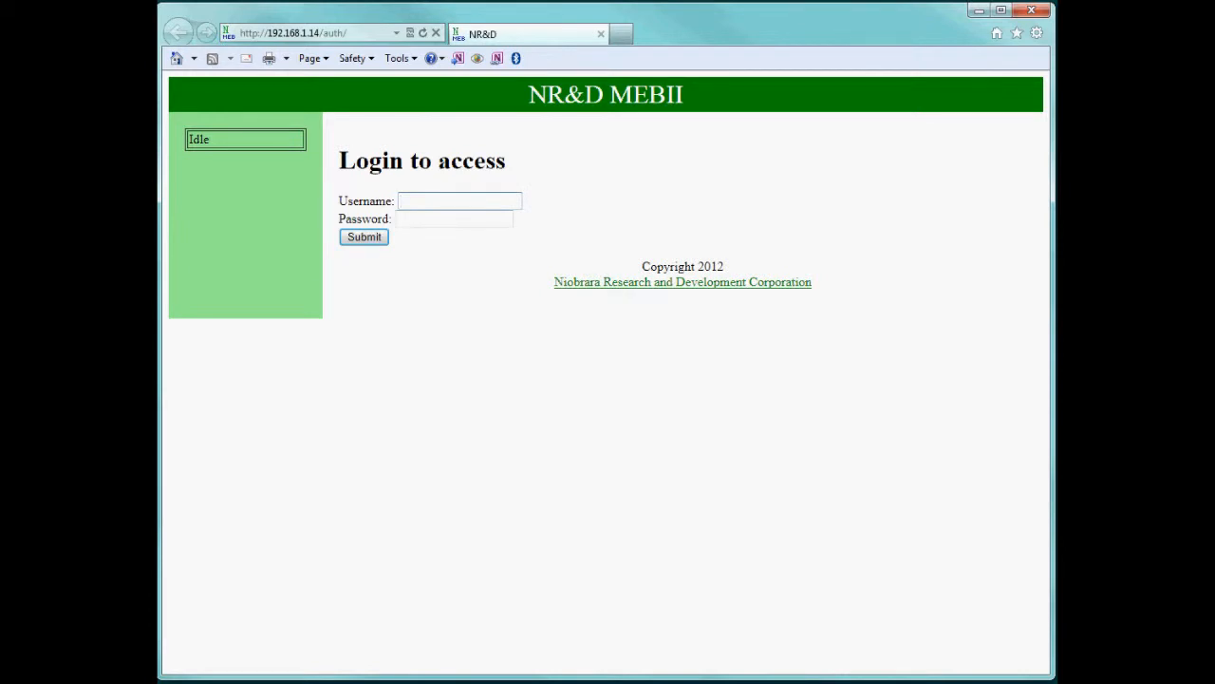
type("user")
key("Tab")
type("pass")
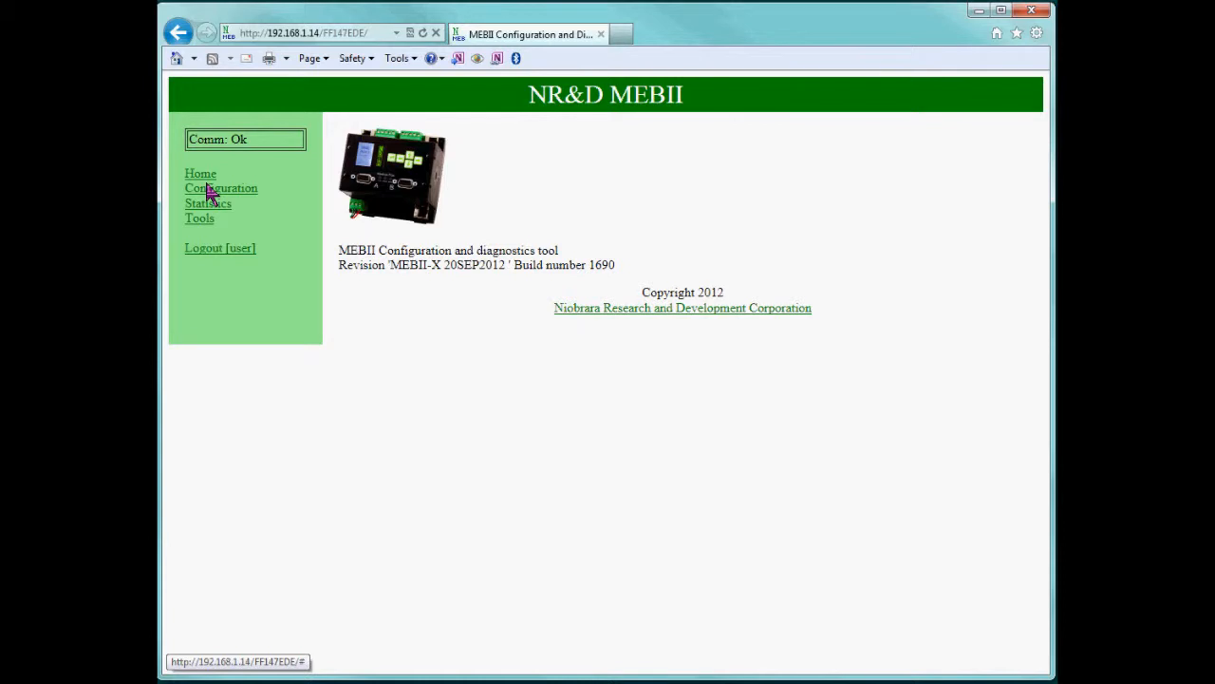
Browse the Ethernet IP Settings and Port Params pages, then the Ethernet MB Routing table.
left_click(202, 175)
left_click(211, 189)
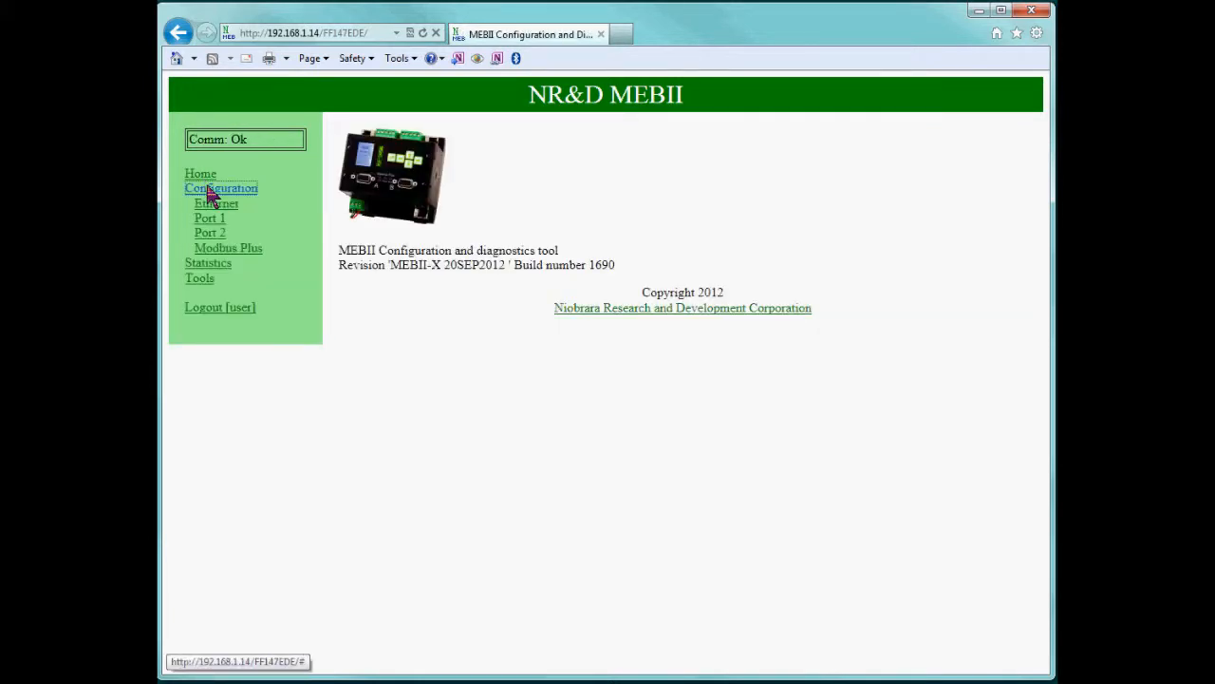
left_click(210, 205)
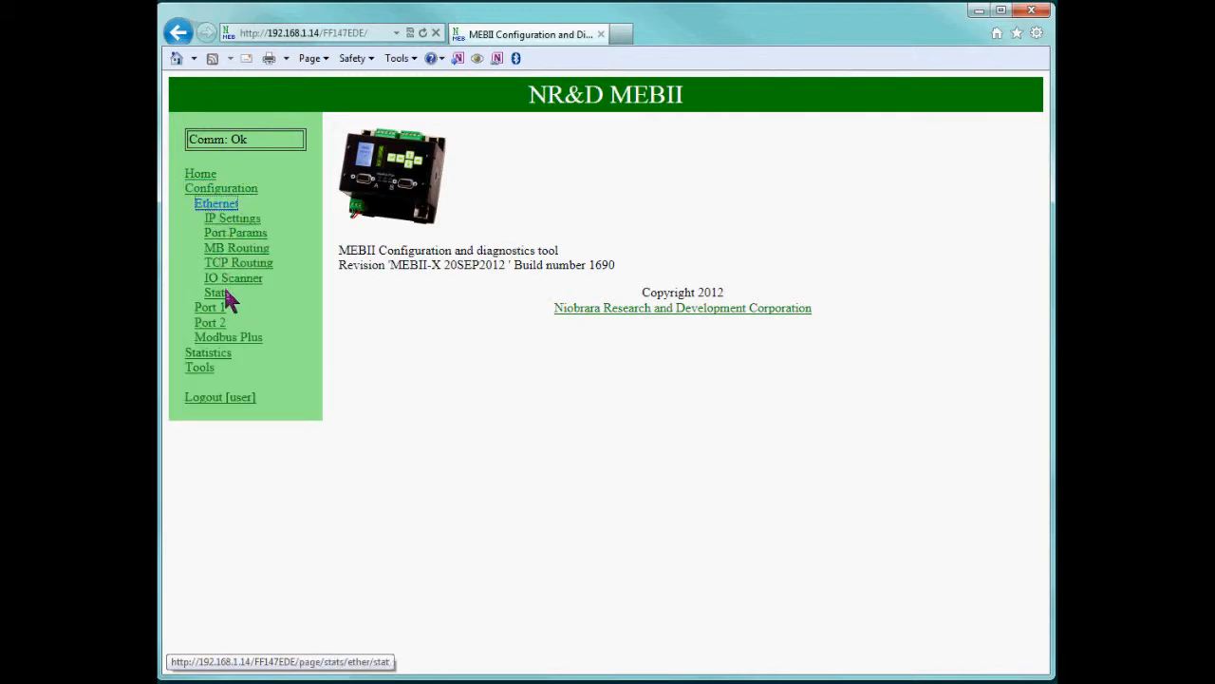
left_click(242, 222)
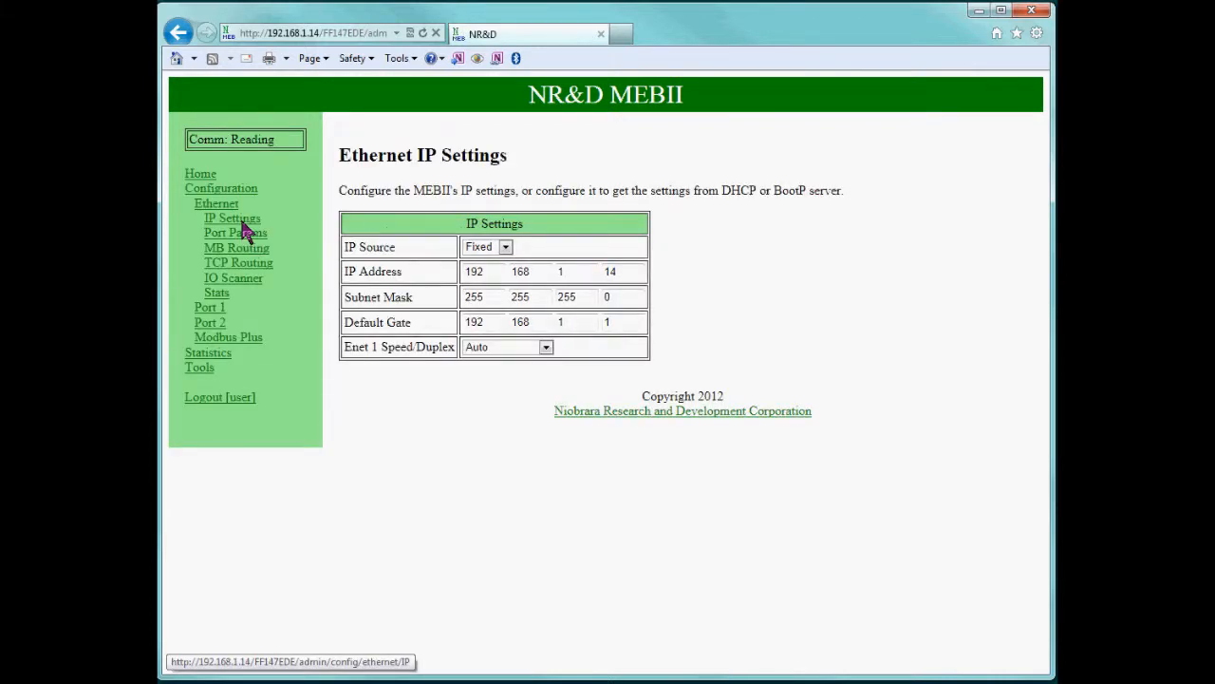
left_click(241, 238)
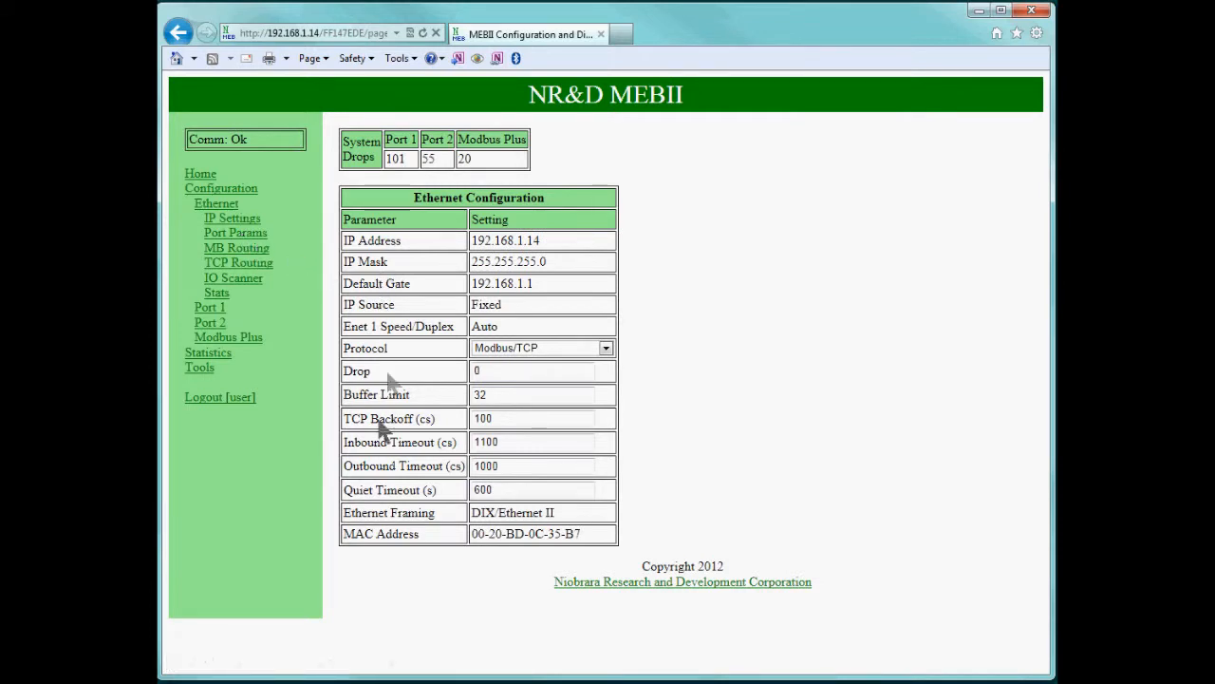
left_click(238, 252)
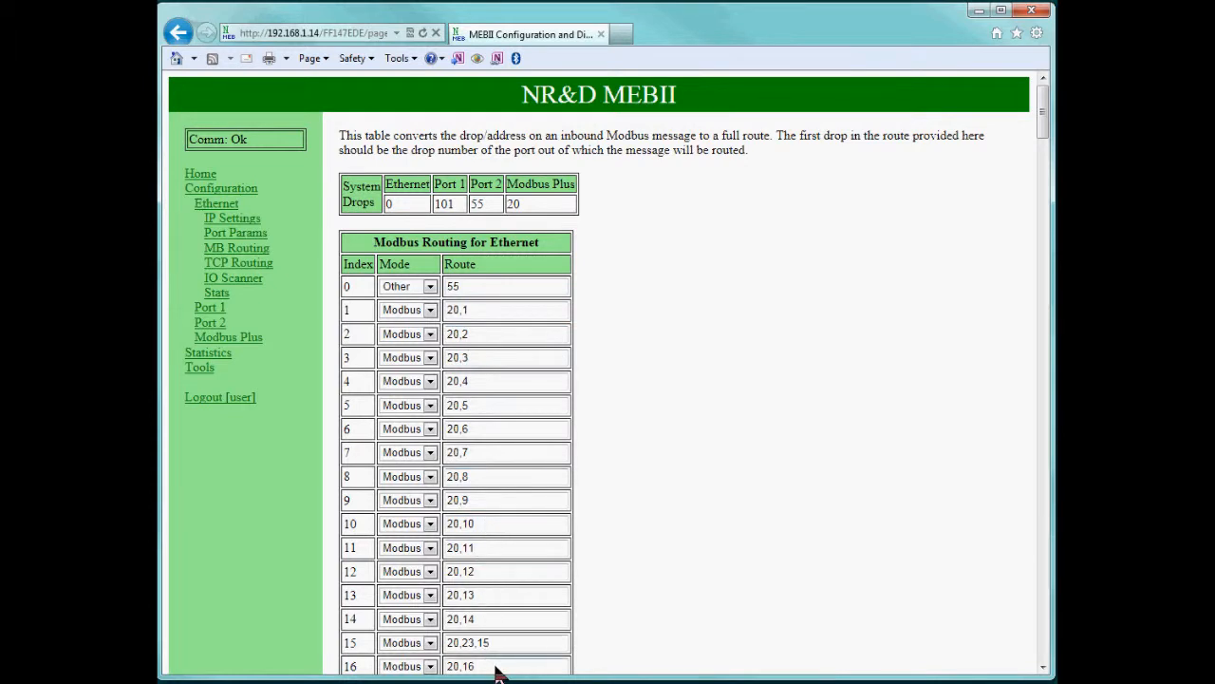
Select route 15, then view the TCP Routing Table and Modbus/TCP I/O Scanner configuration.
triple_click(466, 642)
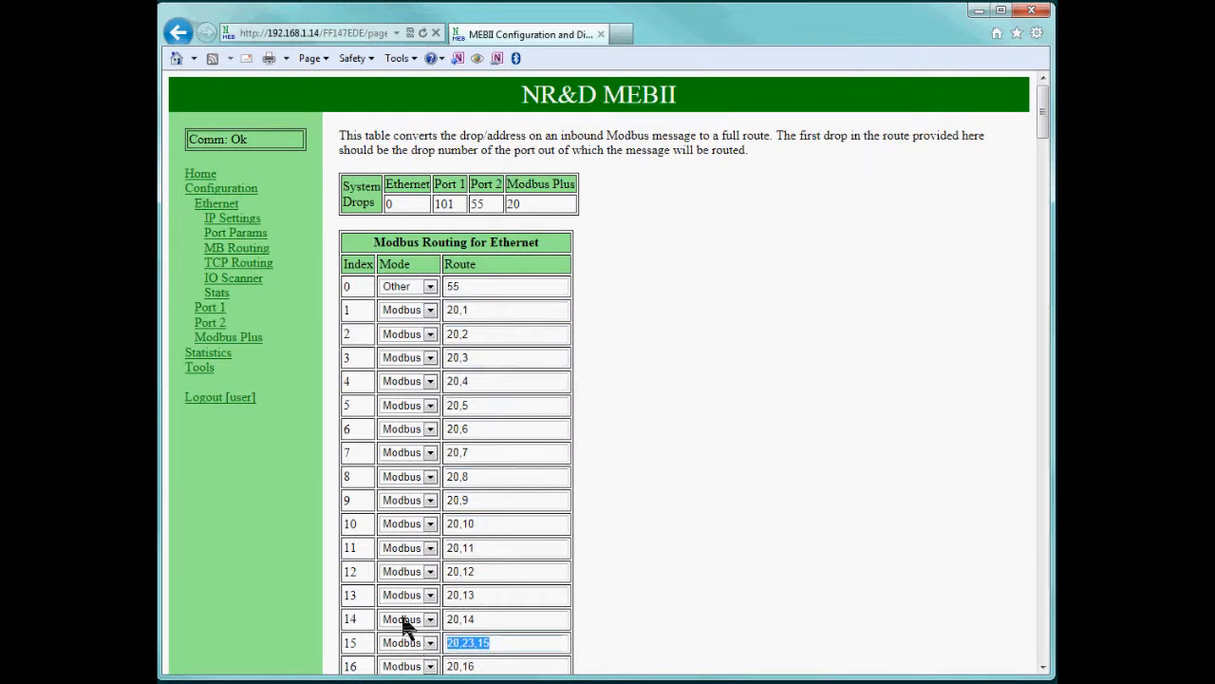
left_click(237, 263)
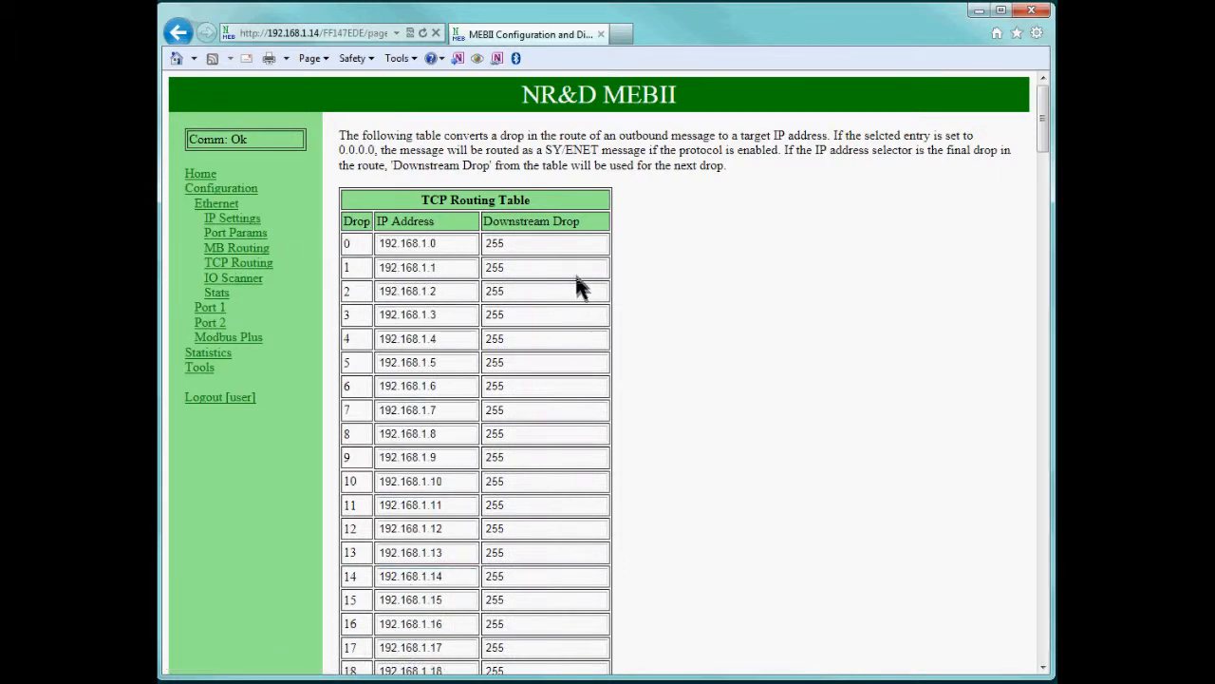
left_click(249, 278)
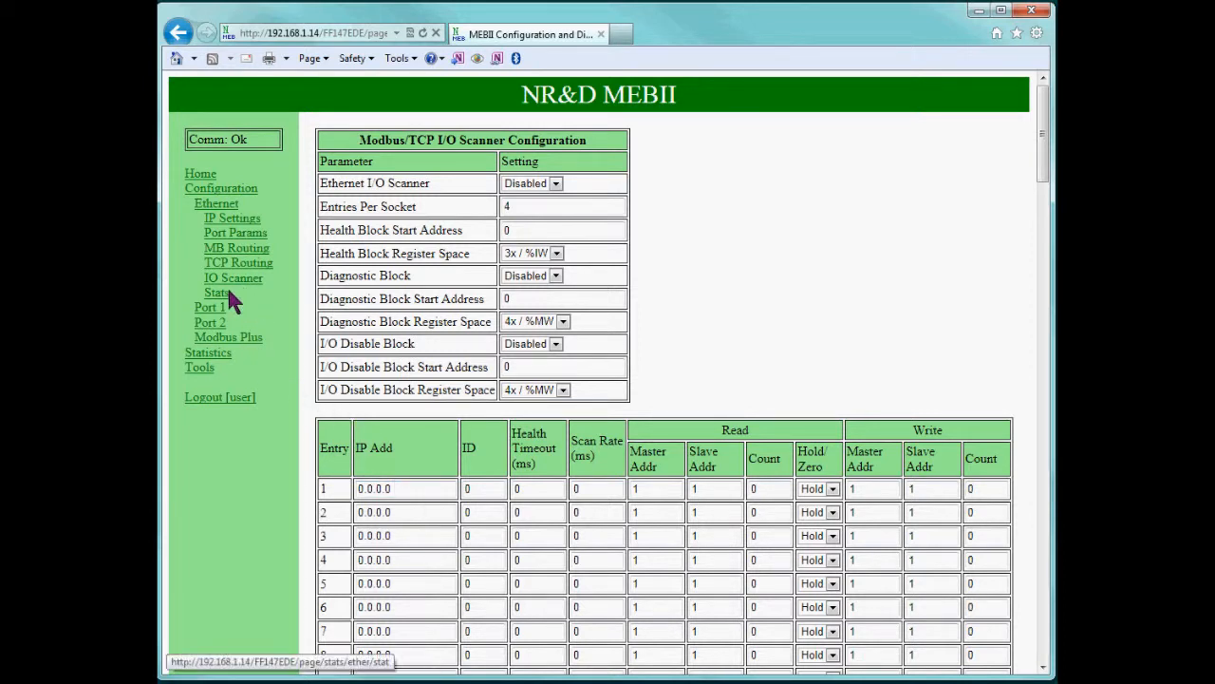
left_click(221, 309)
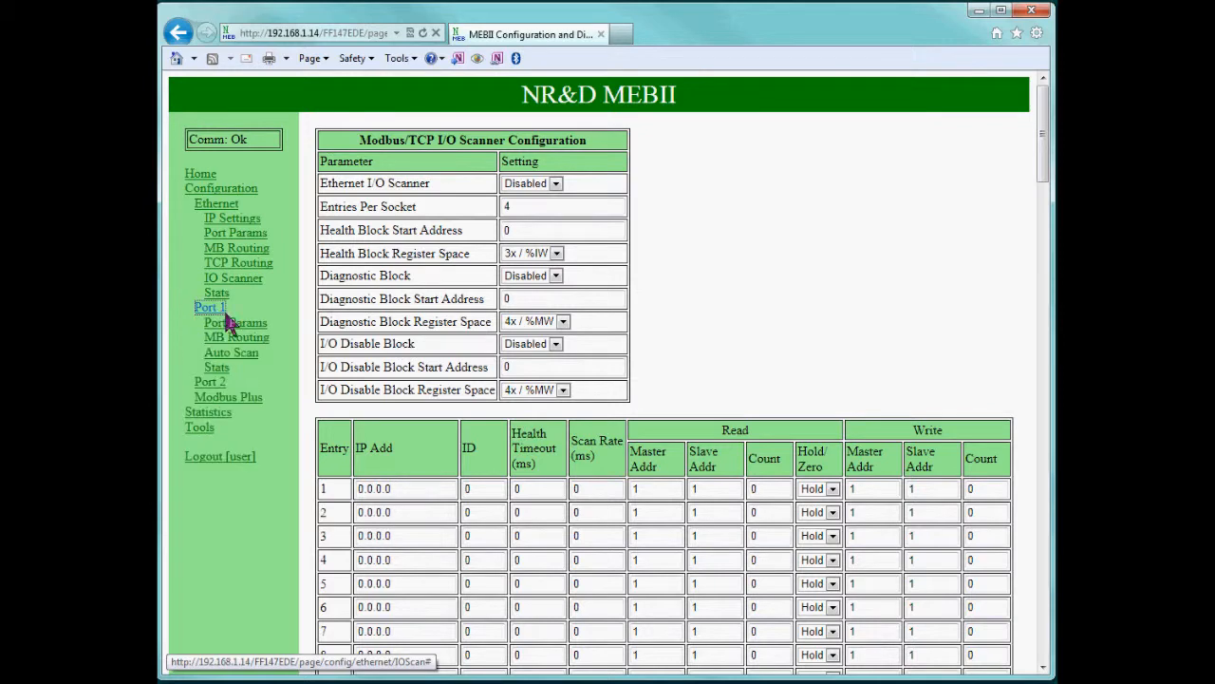
Review Port 1's parameters, Modbus routing and Auto Scan tables, then Port 2's parameters.
left_click(244, 323)
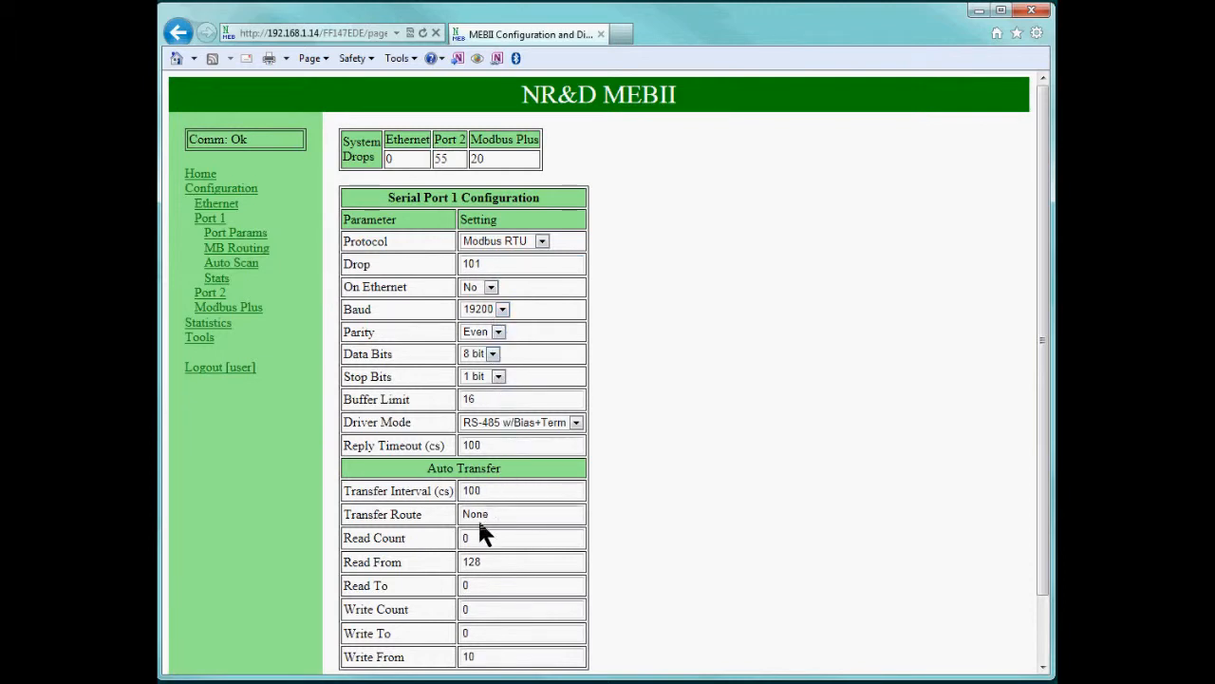
left_click(236, 249)
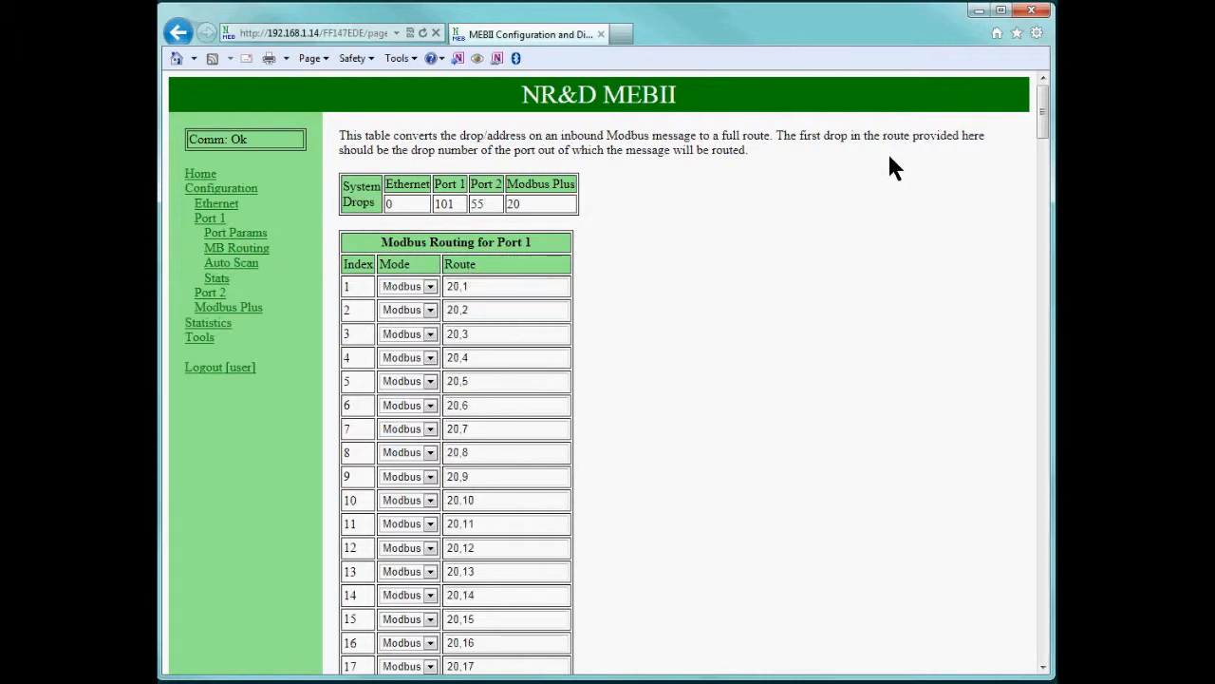
left_click_drag(1042, 112, 859, 124)
left_click(224, 266)
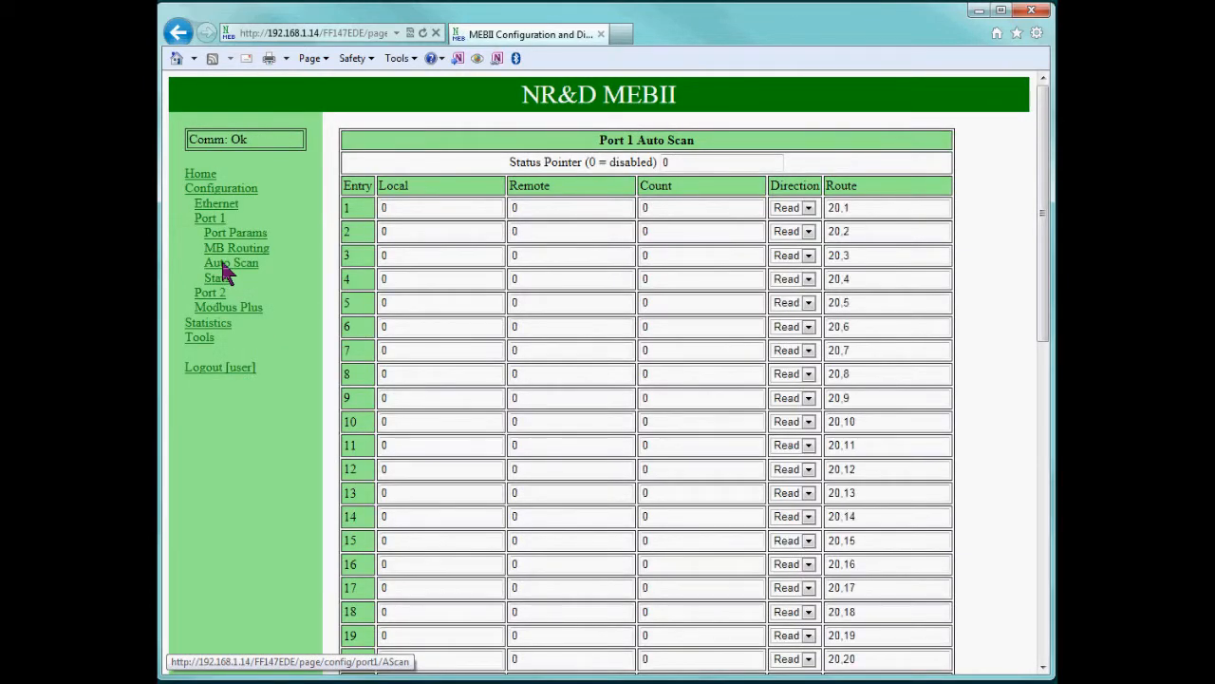
left_click(213, 293)
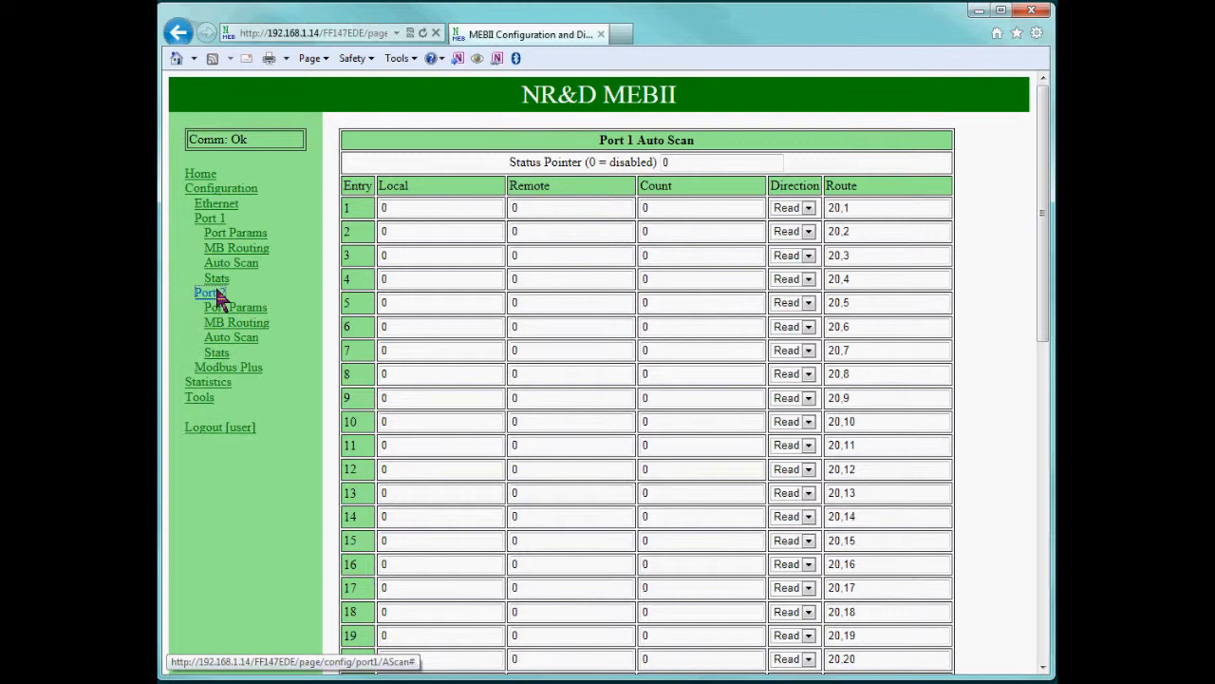
left_click(242, 309)
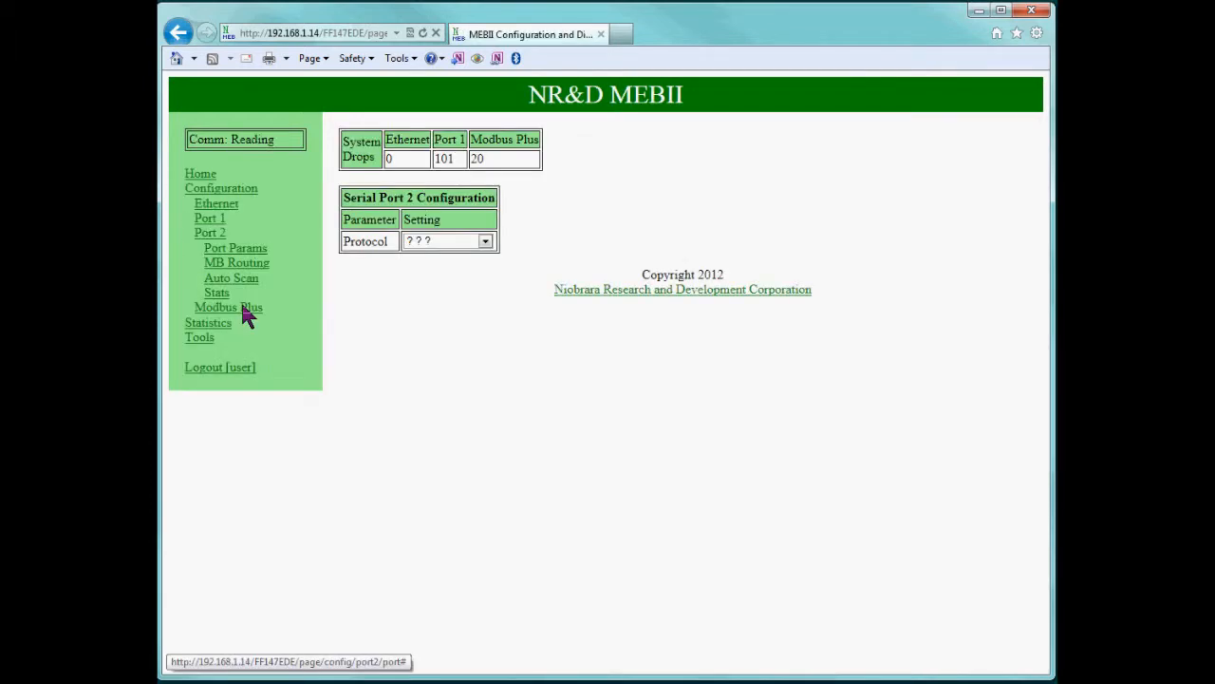
Try setting Port 2's protocol to Net-to-Net, accepting typical settings and the not-authorized warning.
left_click(541, 241)
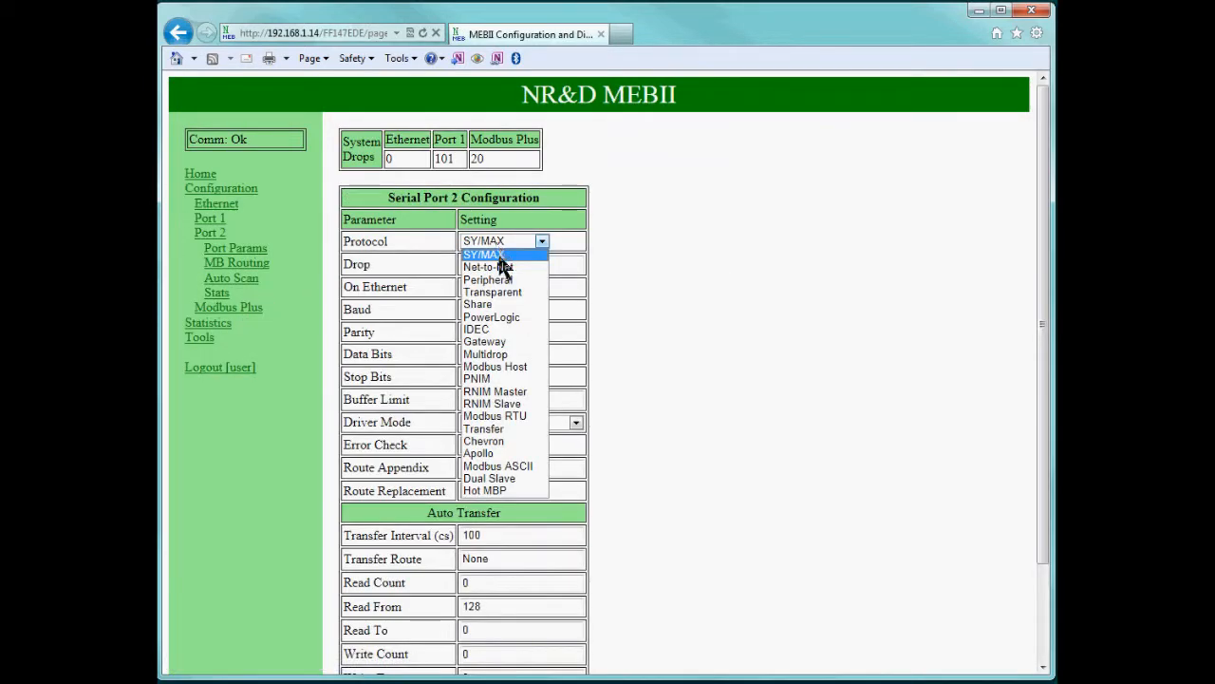
left_click(497, 269)
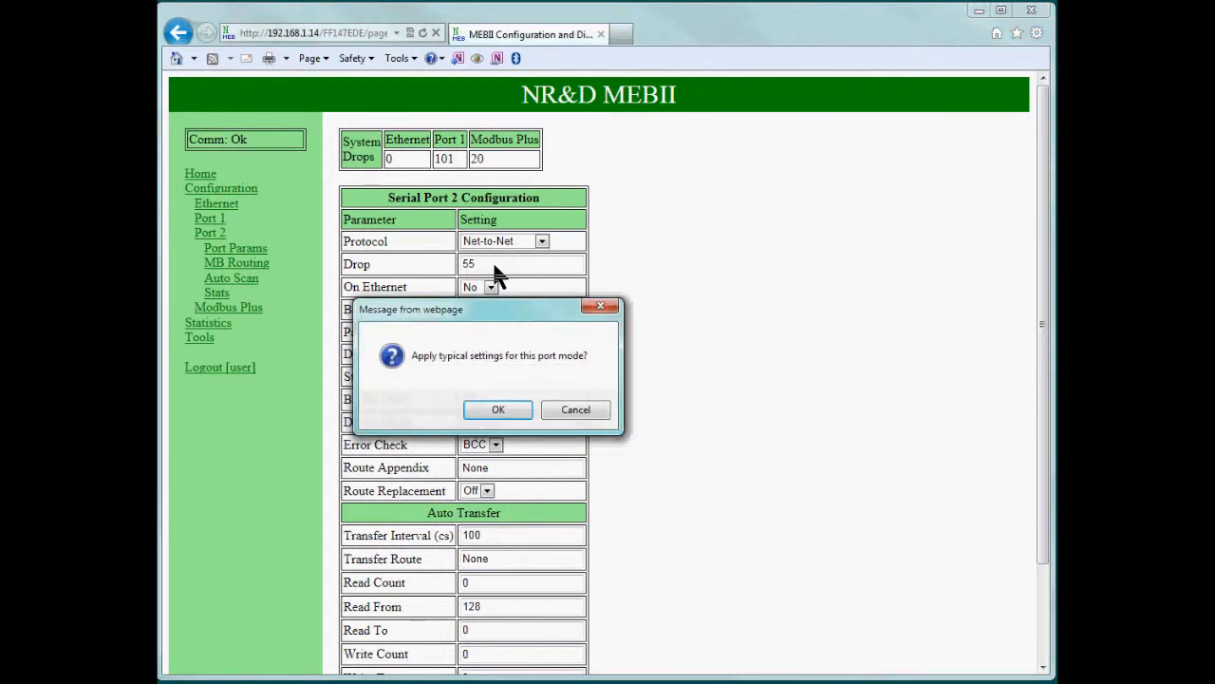
left_click(516, 411)
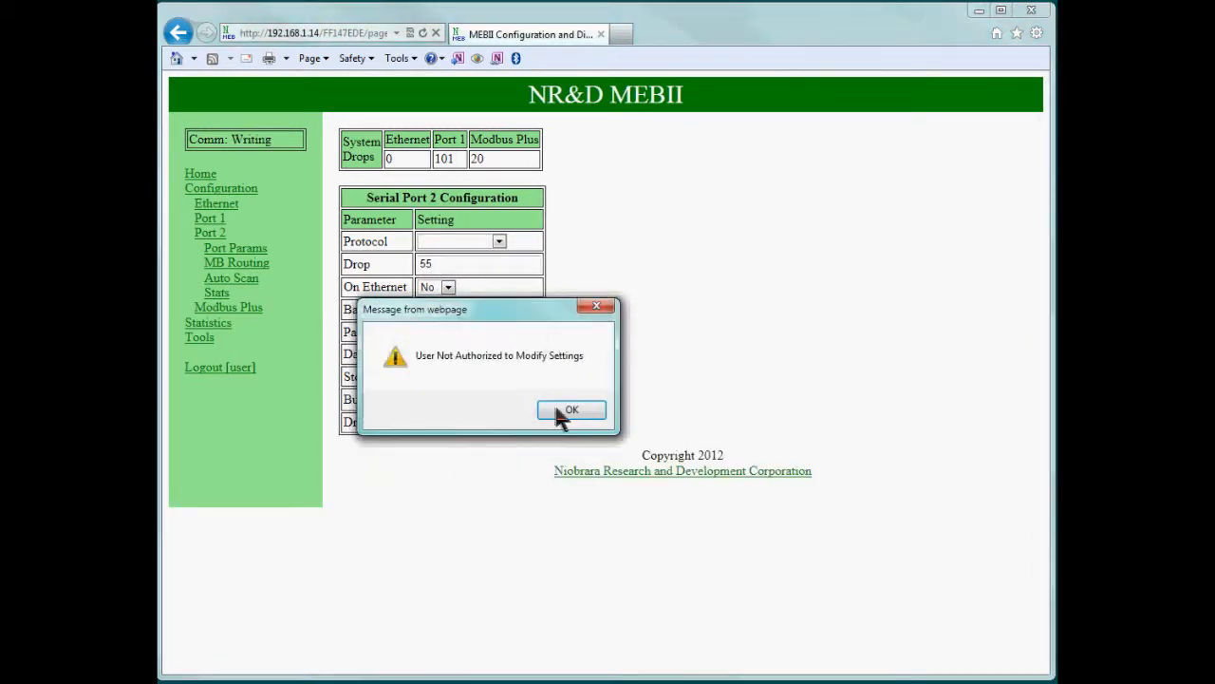
left_click(560, 411)
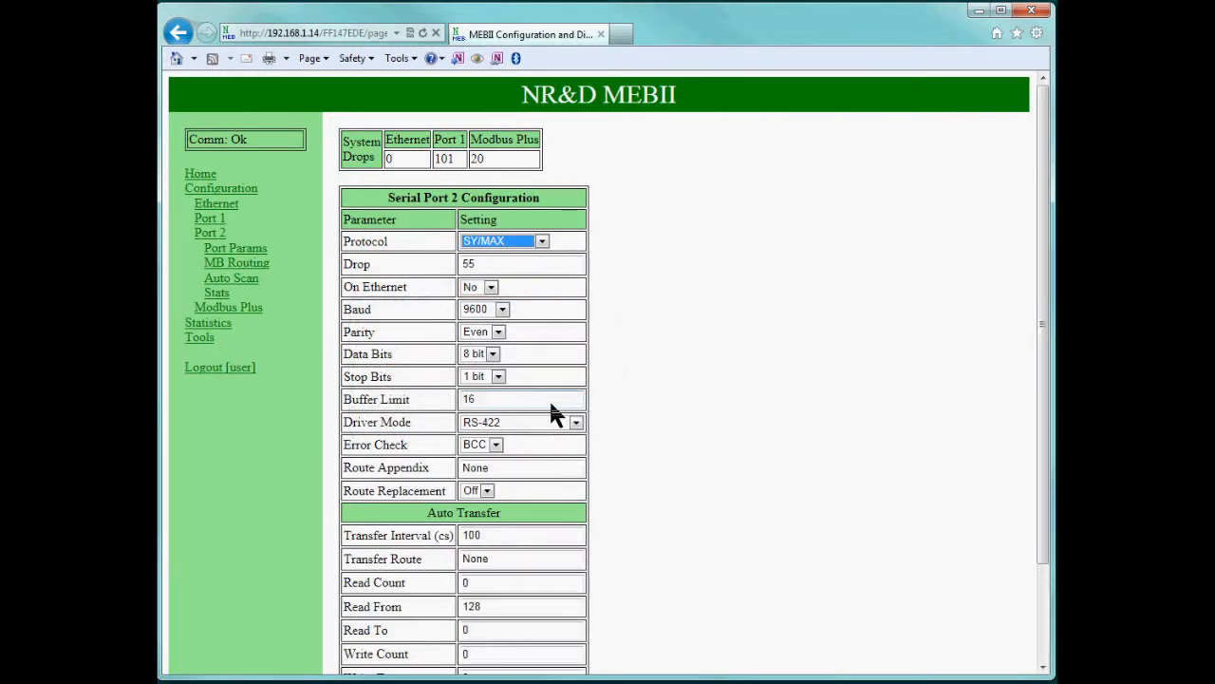
Try Transparent for Port 2 the same way, then view the Modbus Plus configuration.
left_click(508, 243)
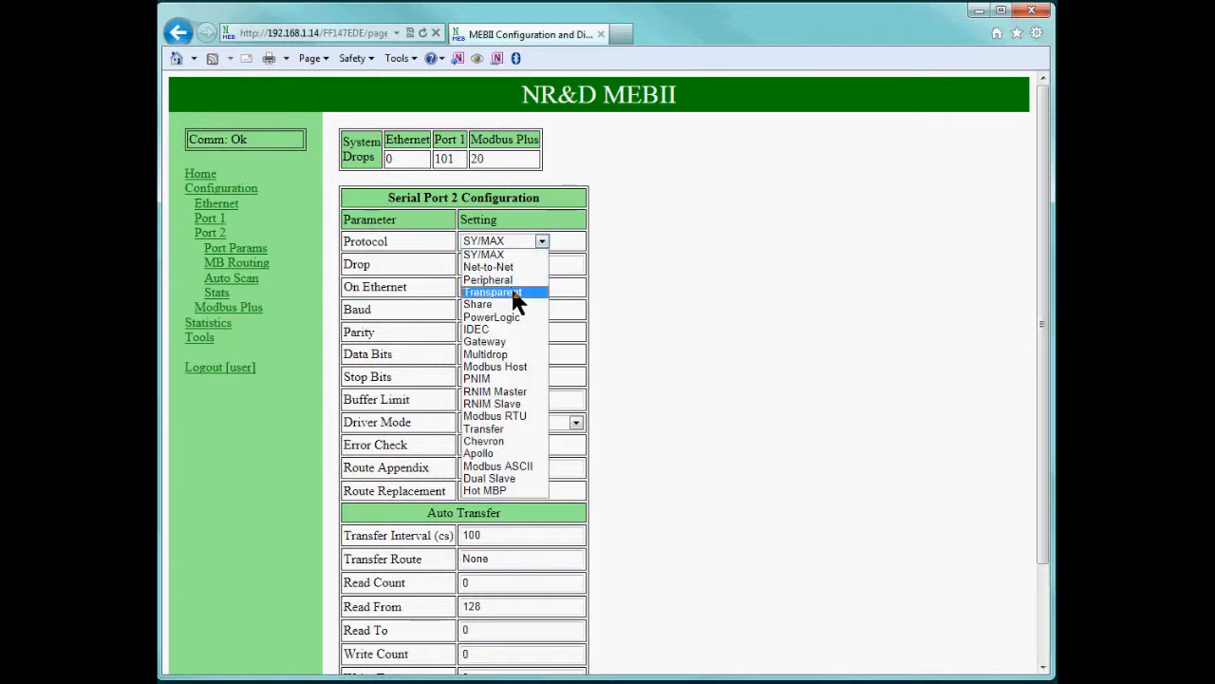
left_click(512, 293)
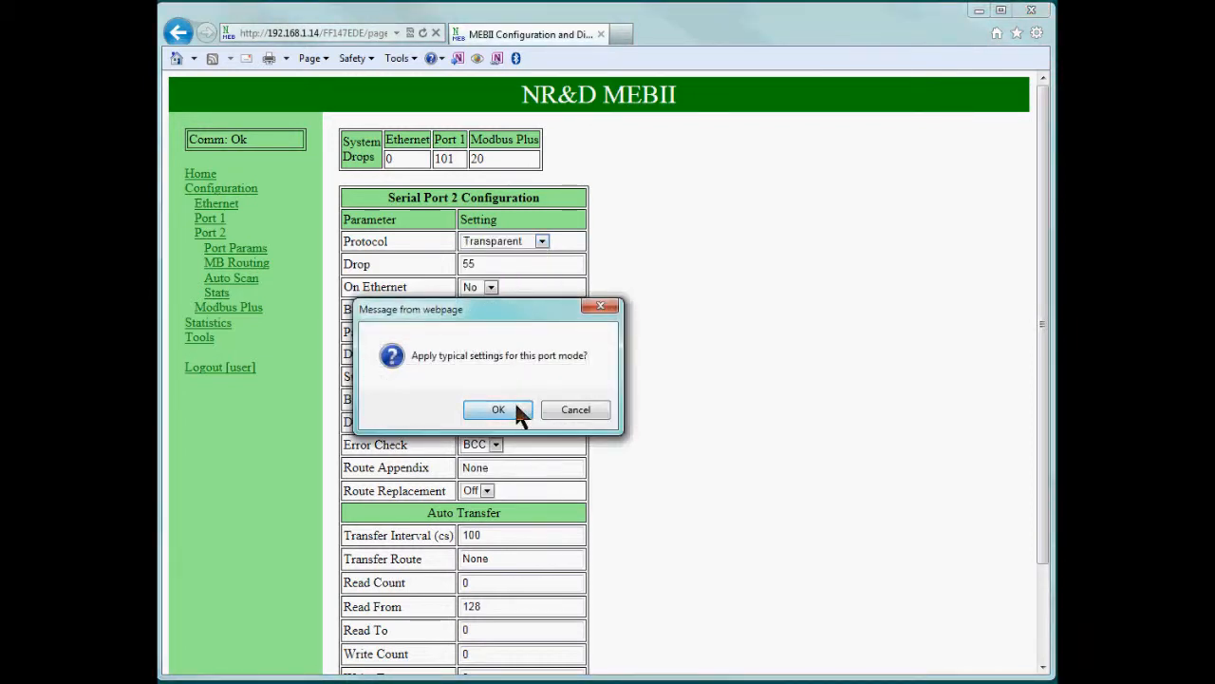
left_click(516, 406)
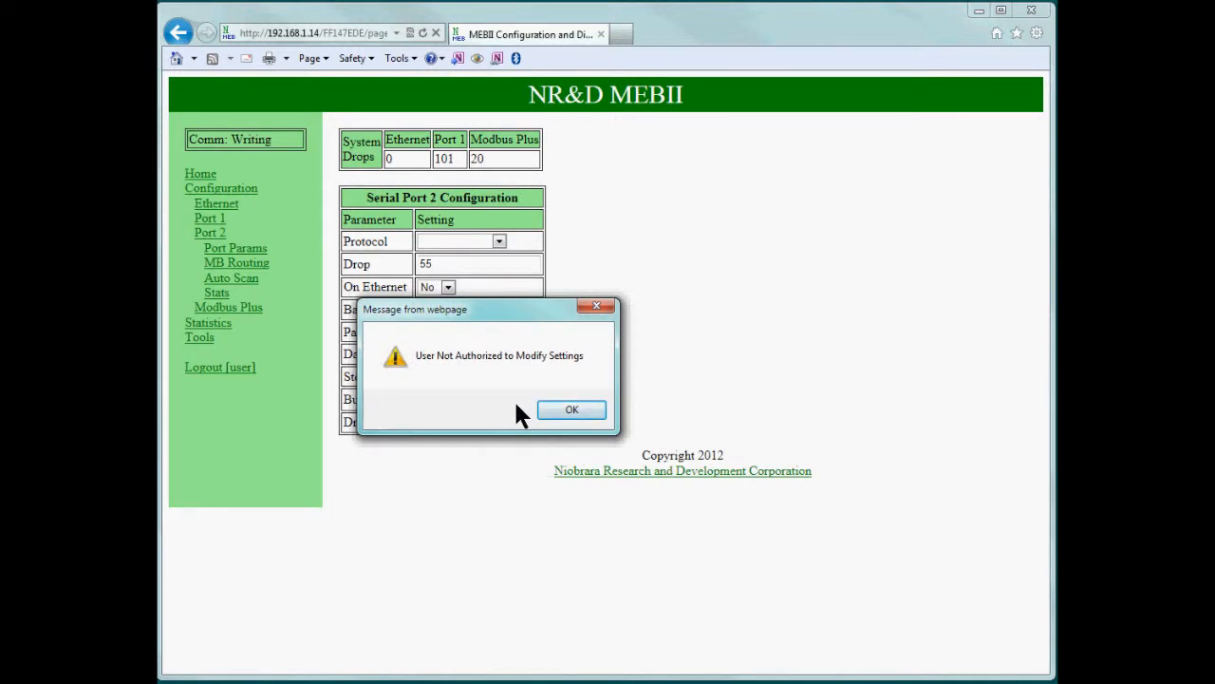
left_click(555, 406)
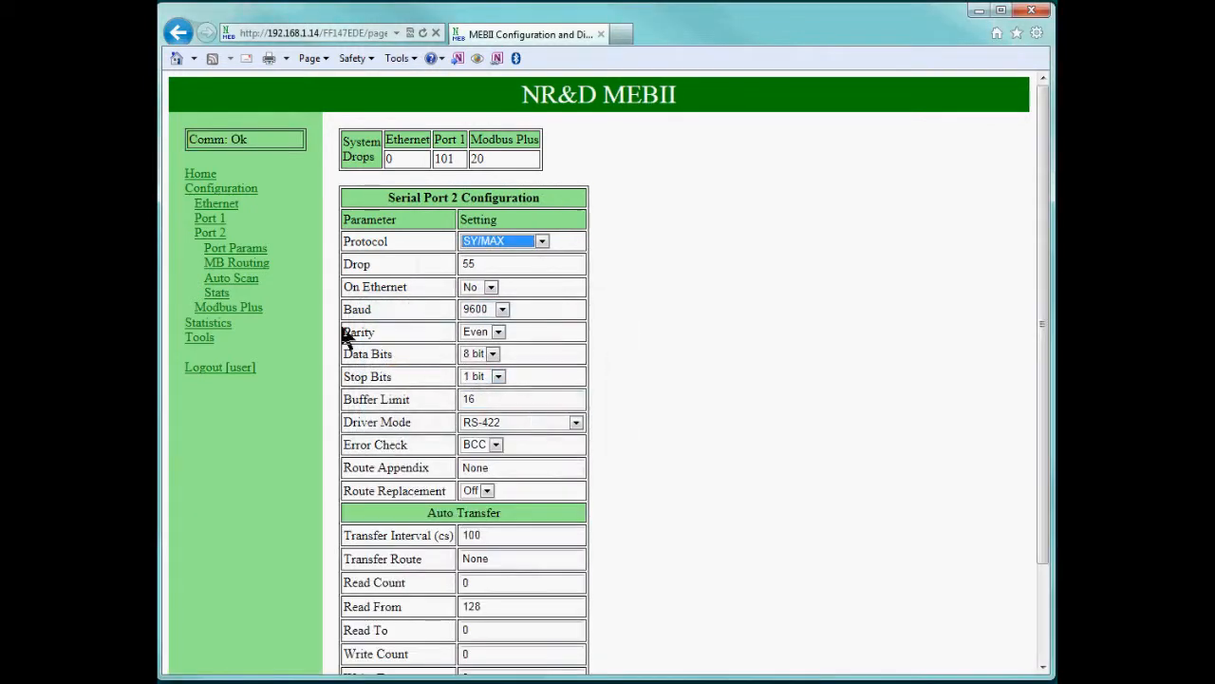
left_click(226, 310)
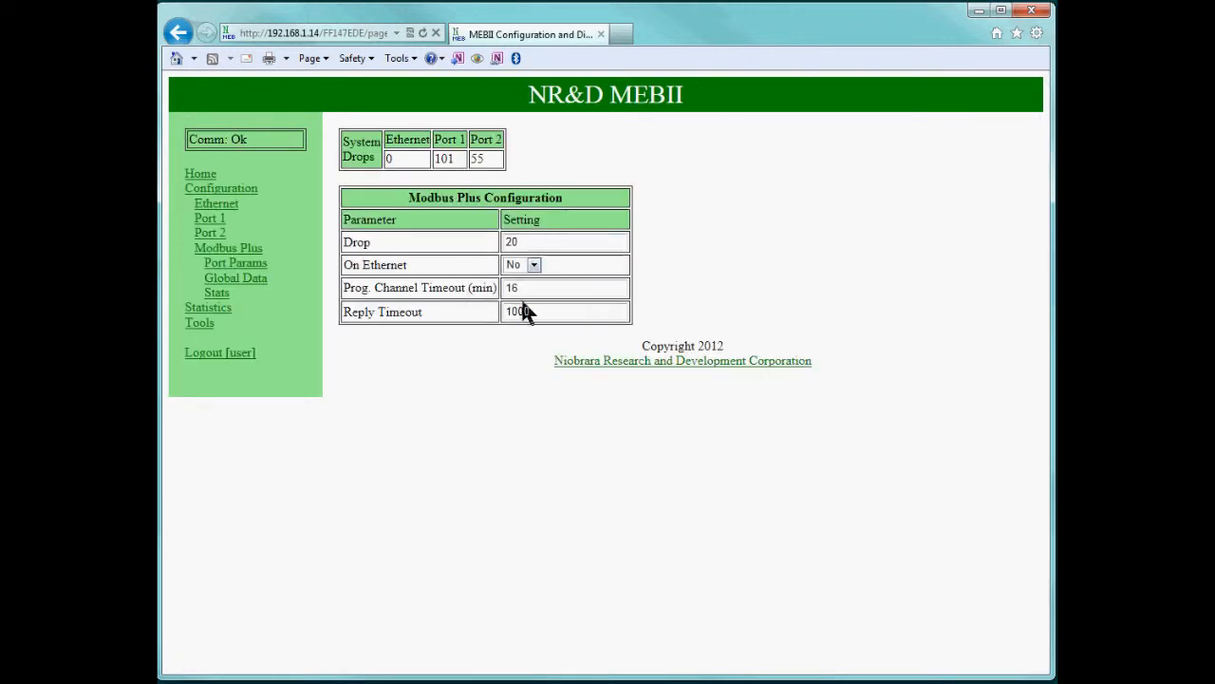
Review the Ethernet statistics, reset the Ethernet counters to zero, then view Port 1 statistics.
left_click(211, 308)
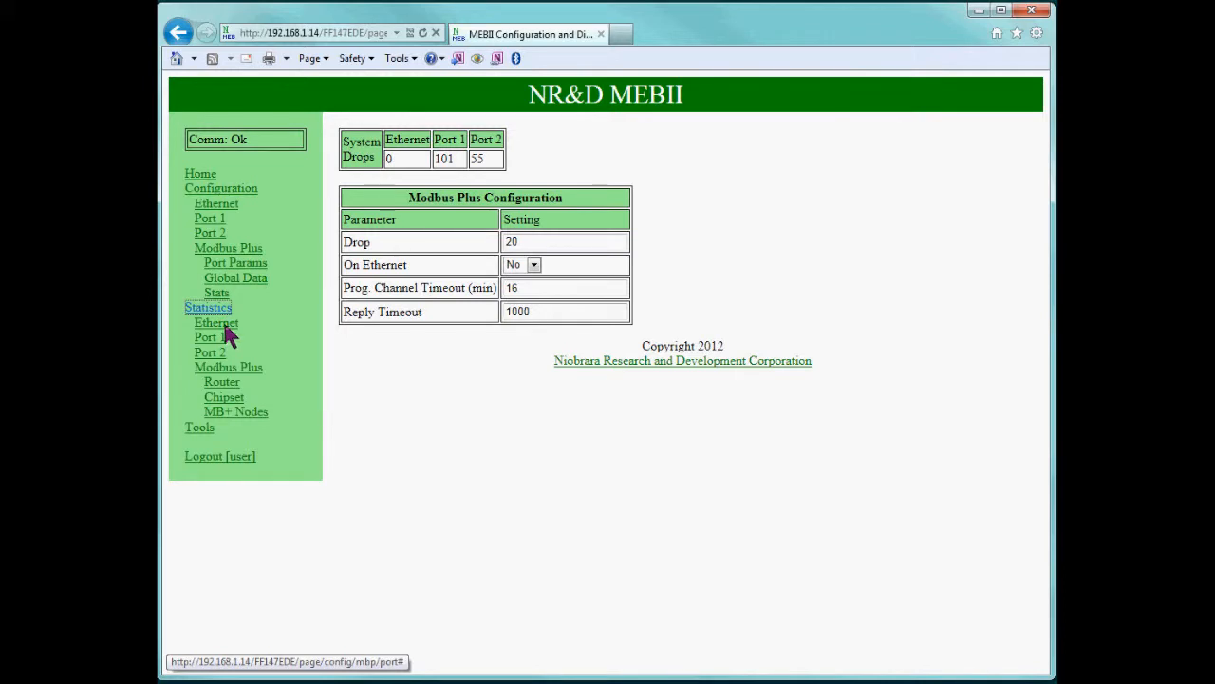
left_click(226, 325)
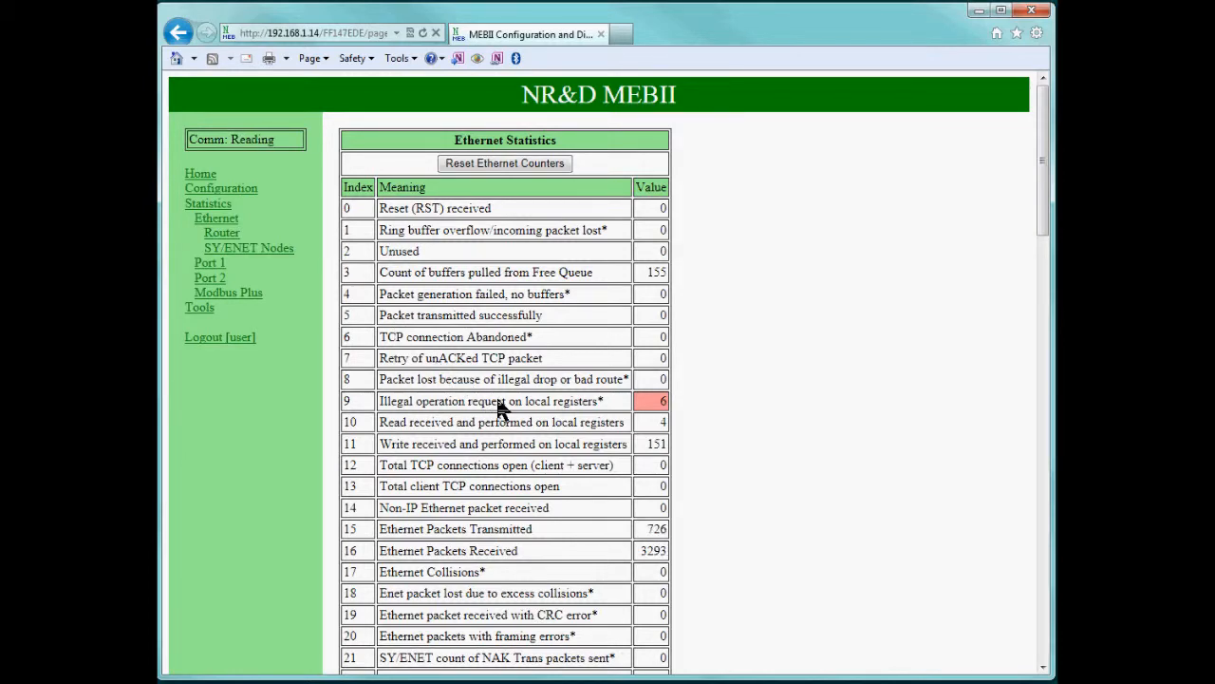
scroll(500, 403, "down", 1)
scroll(500, 404, "down", 2)
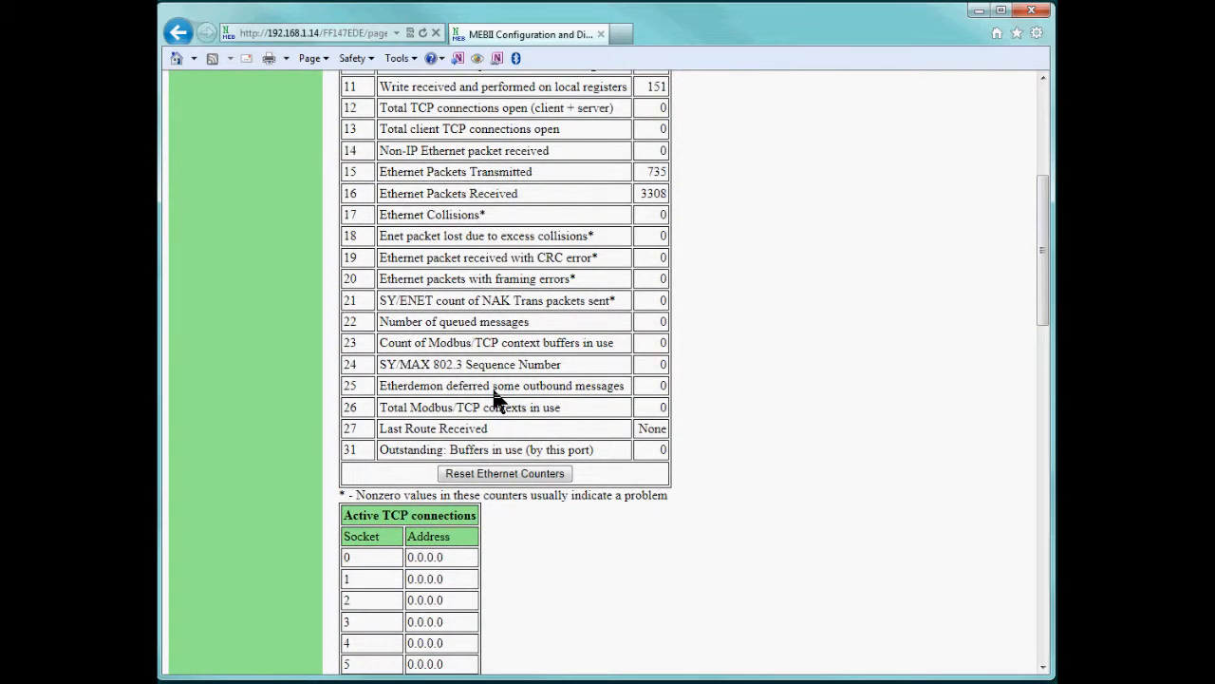
scroll(494, 391, "down", 3)
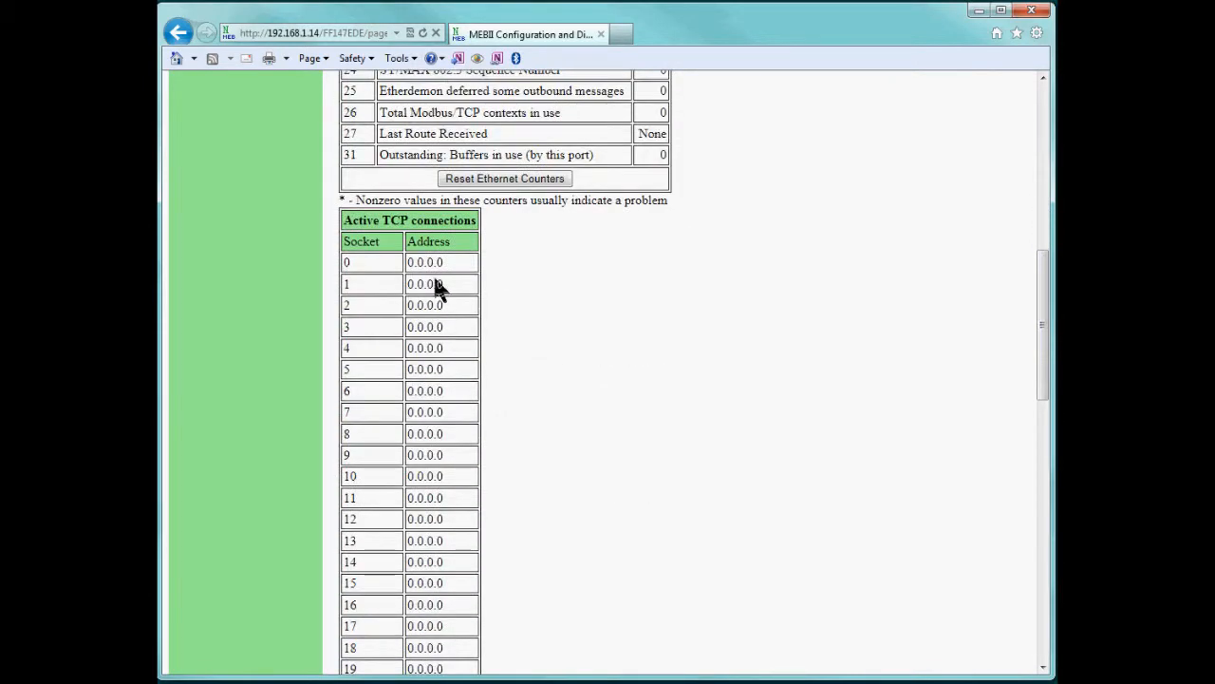
scroll(434, 285, "down", 6)
scroll(434, 288, "up", 6)
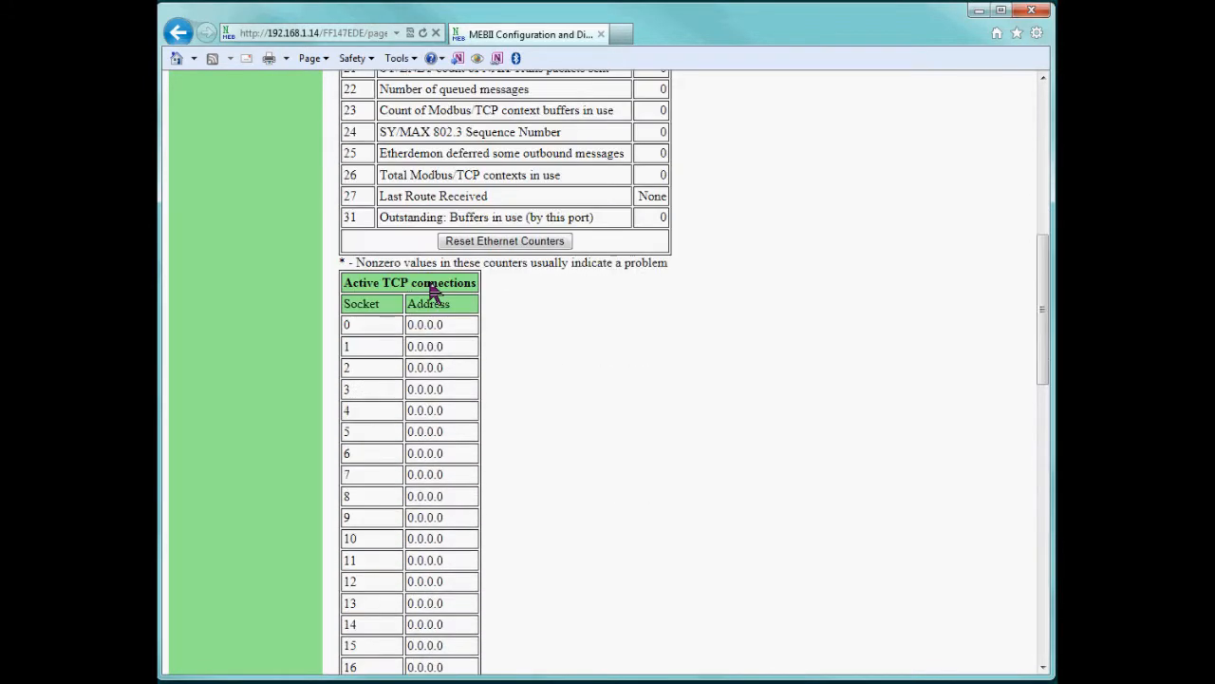
scroll(429, 290, "up", 1)
scroll(429, 290, "up", 5)
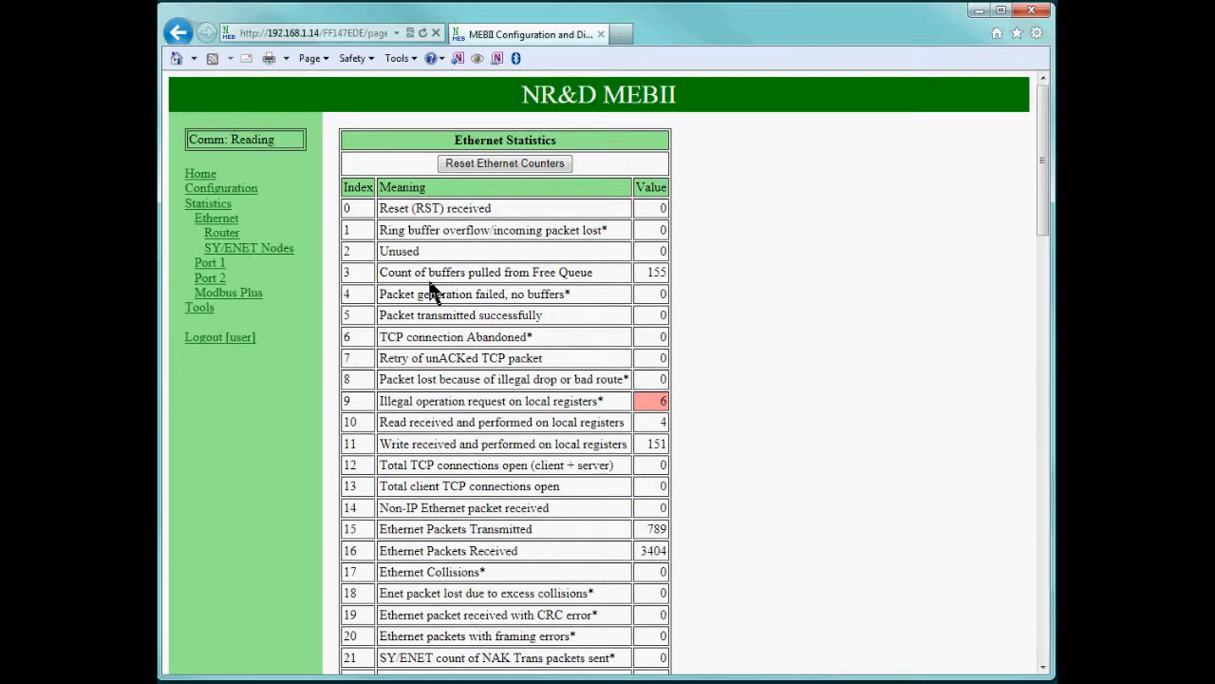
left_click(493, 169)
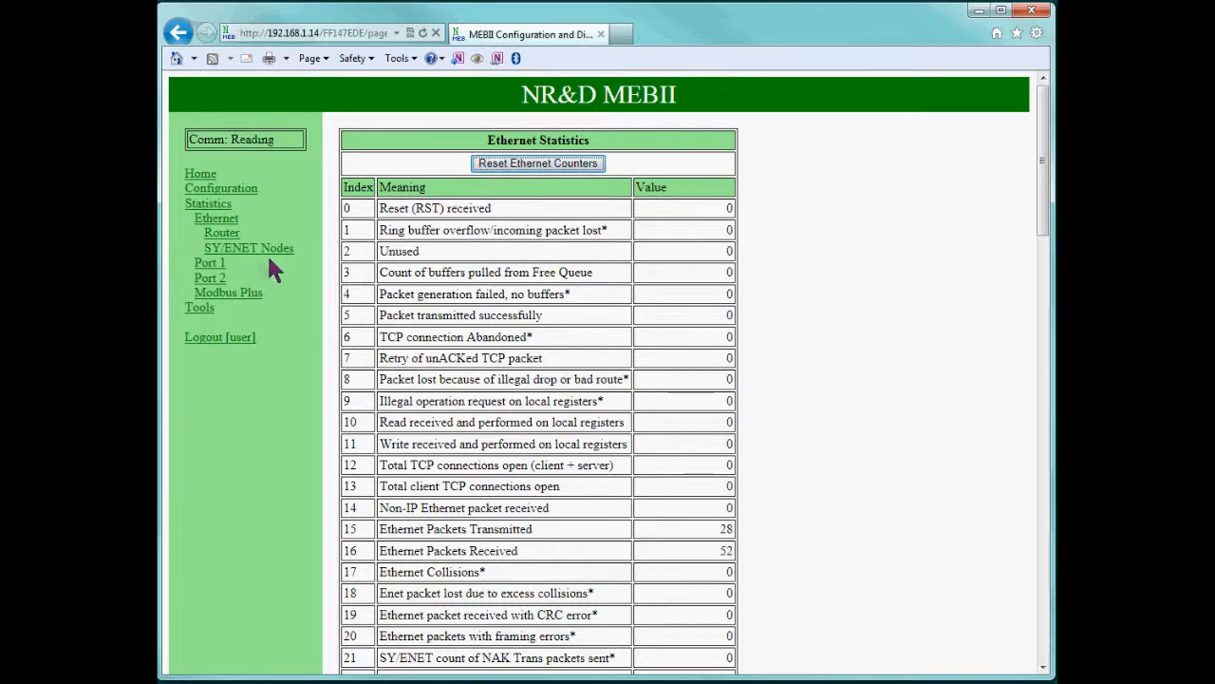
left_click(211, 264)
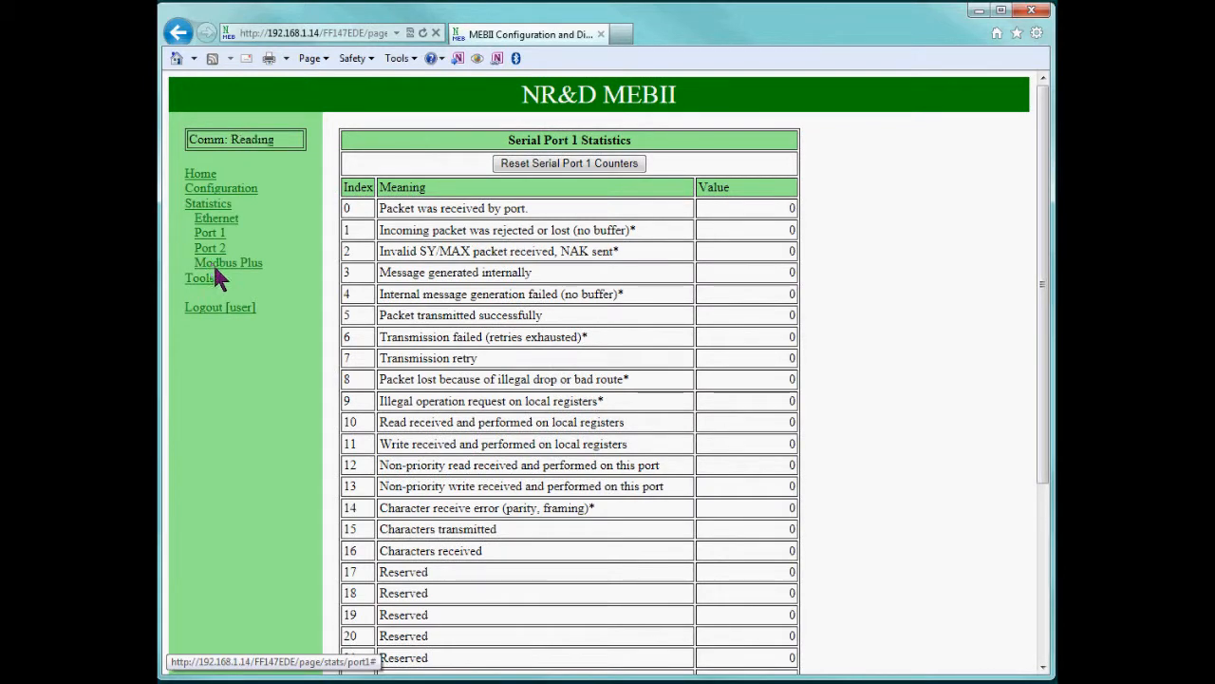
Review the Modbus Plus chipset statistics table.
left_click(219, 266)
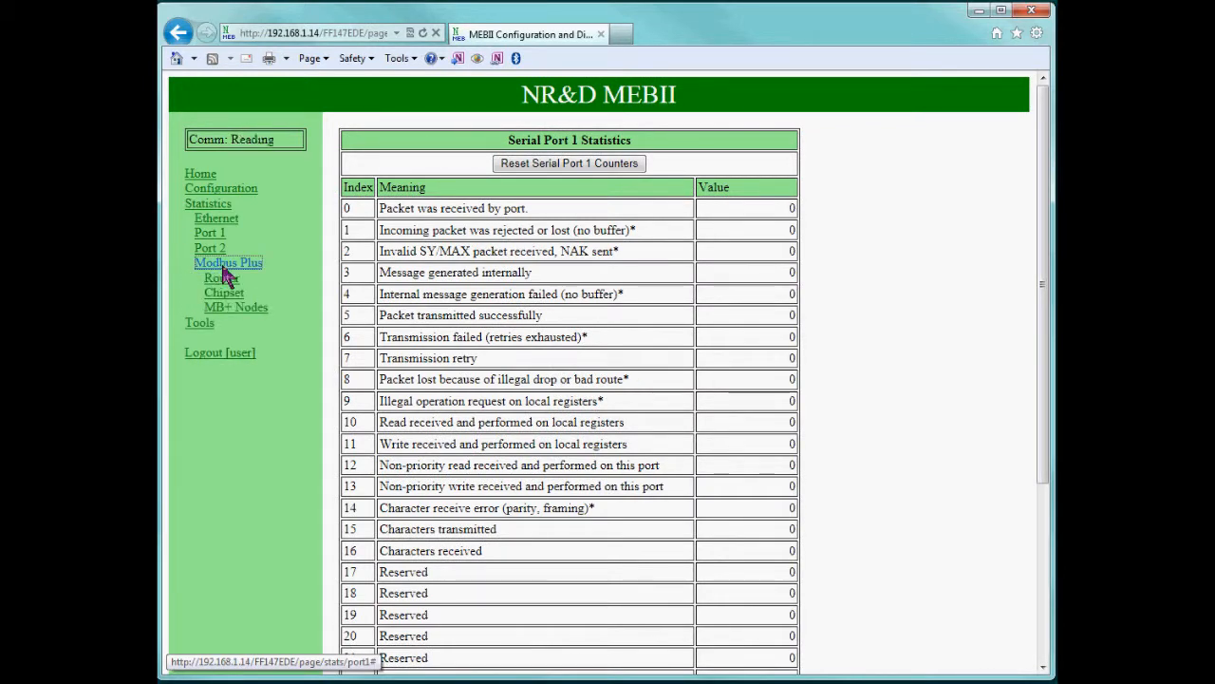
left_click(226, 296)
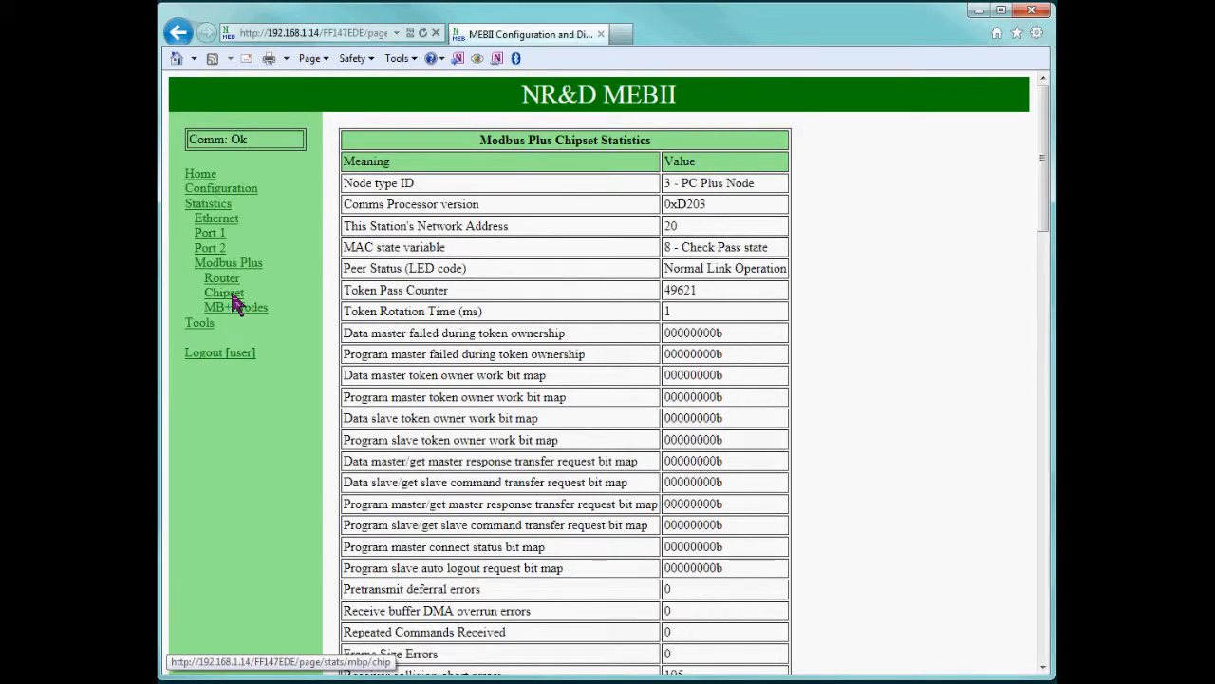
scroll(323, 313, "down", 5)
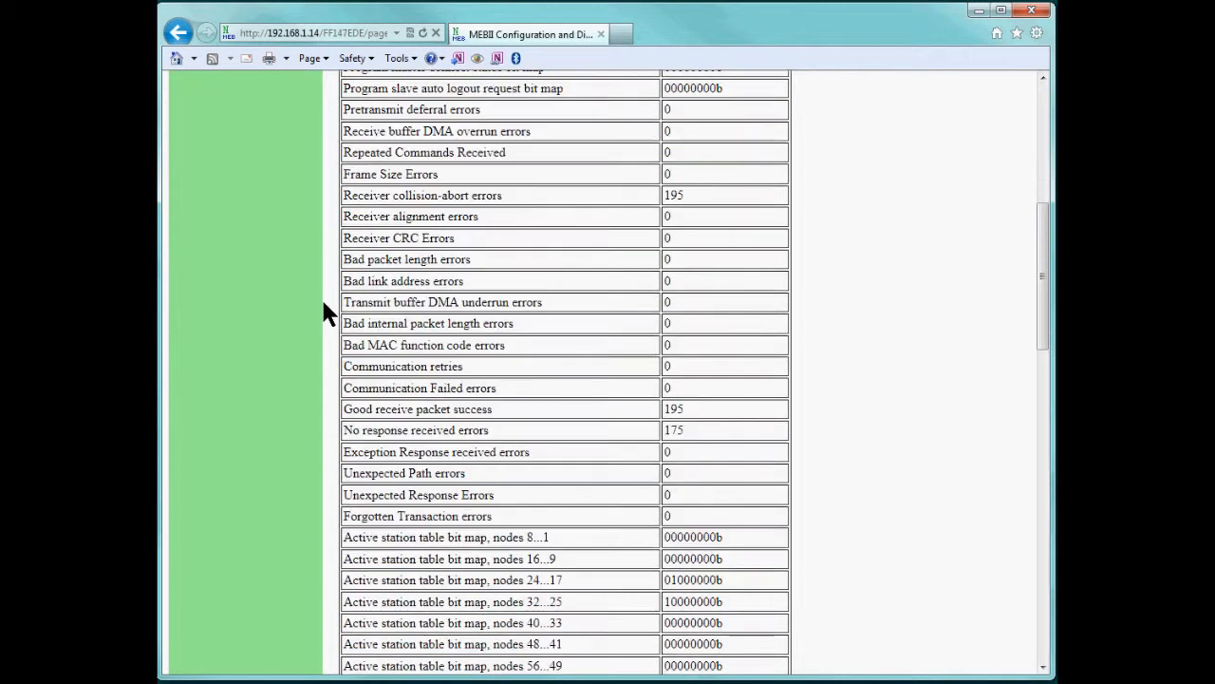
scroll(323, 313, "down", 3)
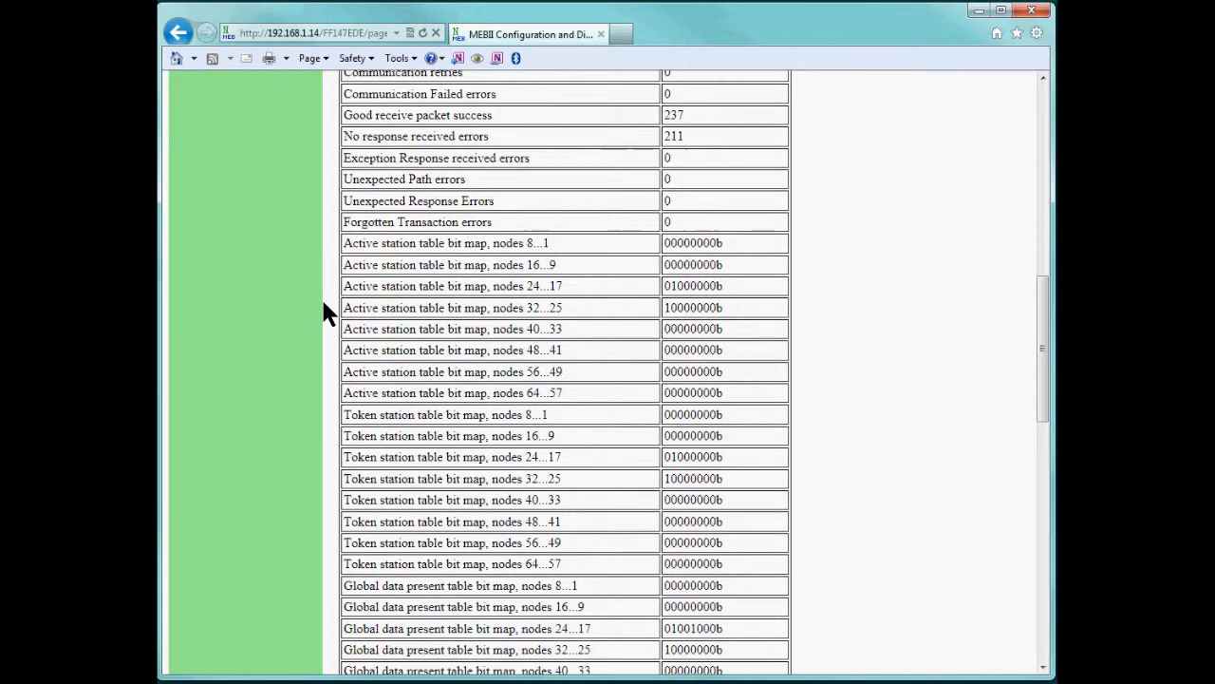
scroll(522, 456, "down", 4)
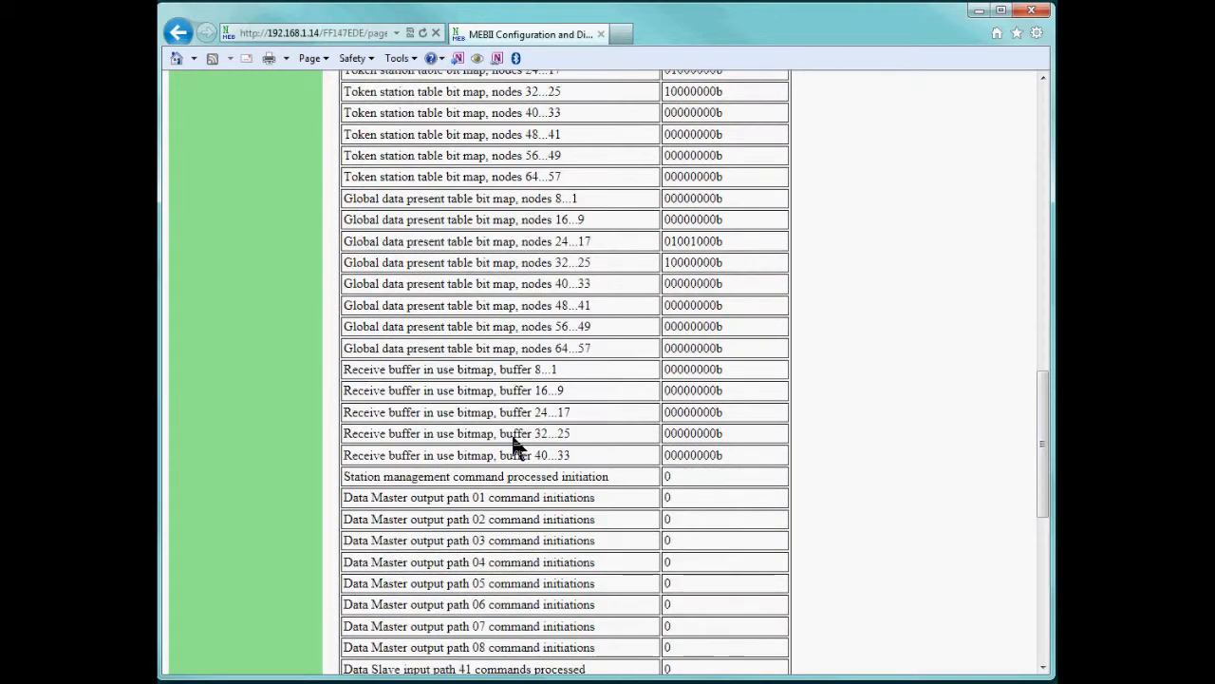
scroll(484, 380, "up", 8)
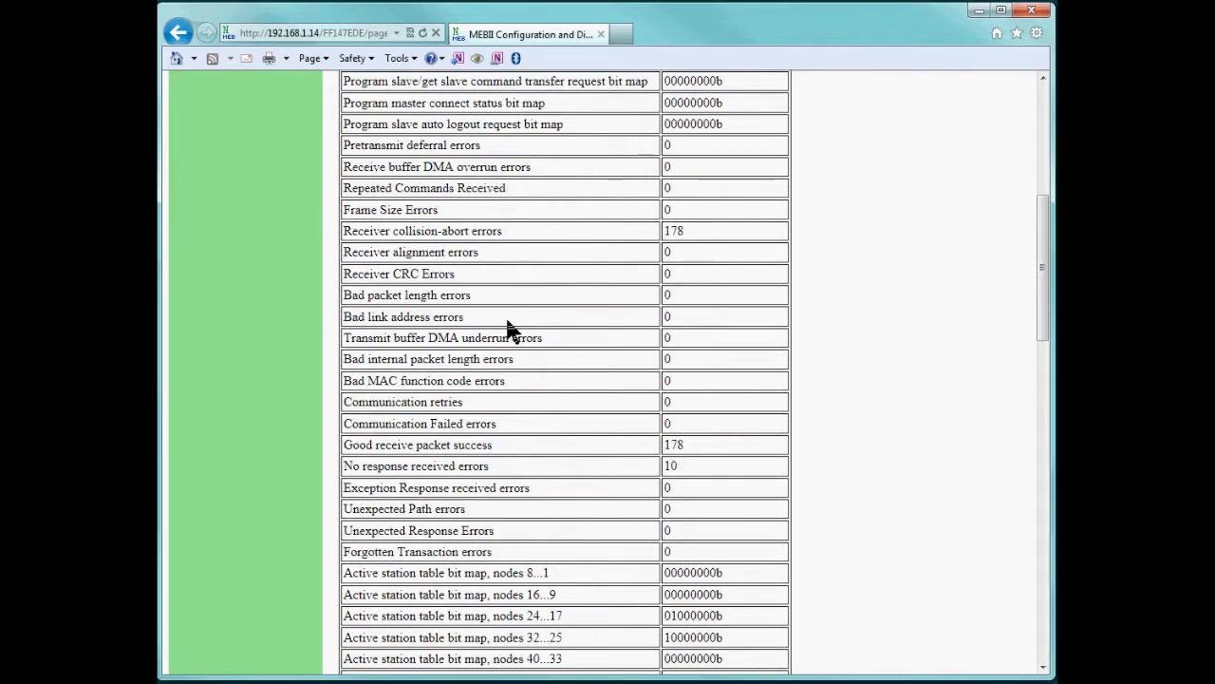
scroll(508, 327, "up", 5)
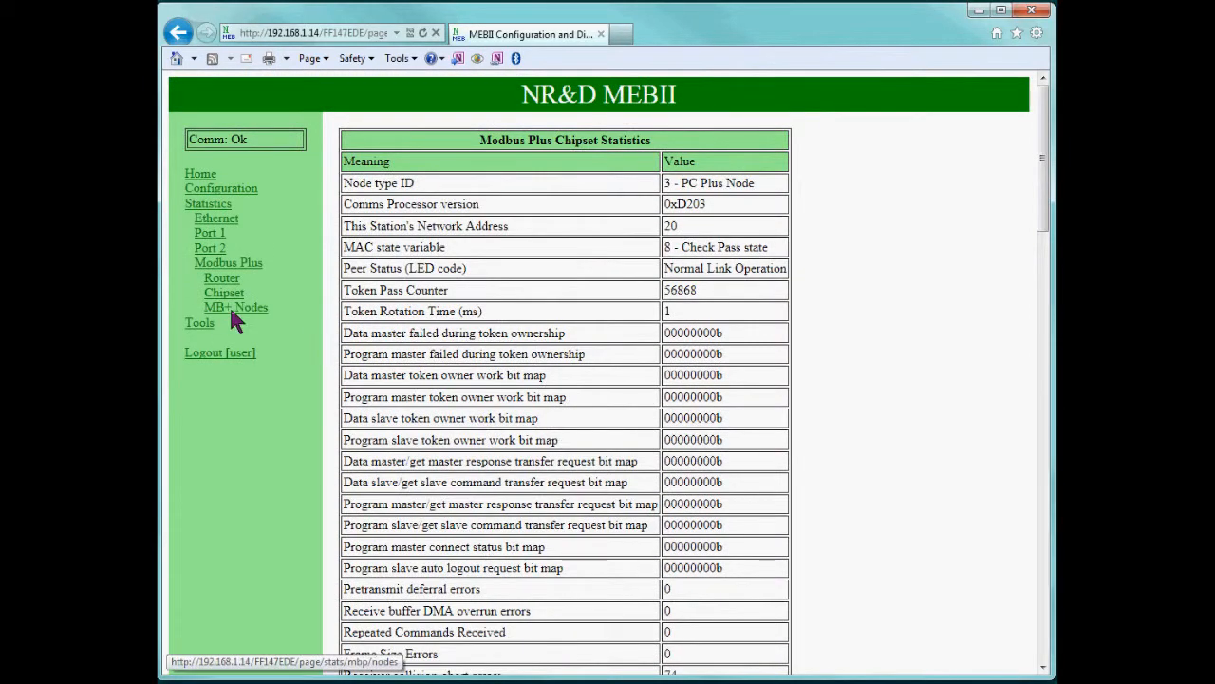
Check the MB+ Nodes station list for station 20, then view the module's hardware information.
left_click(231, 308)
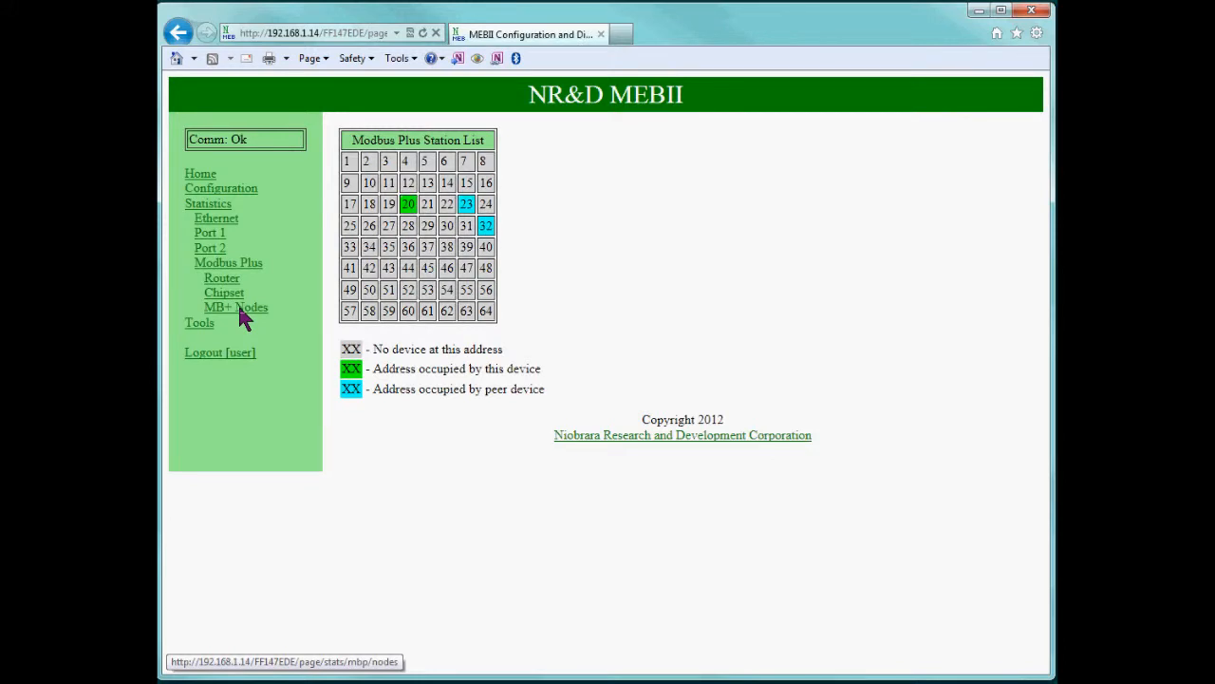
left_click_drag(415, 206, 398, 206)
left_click(414, 224)
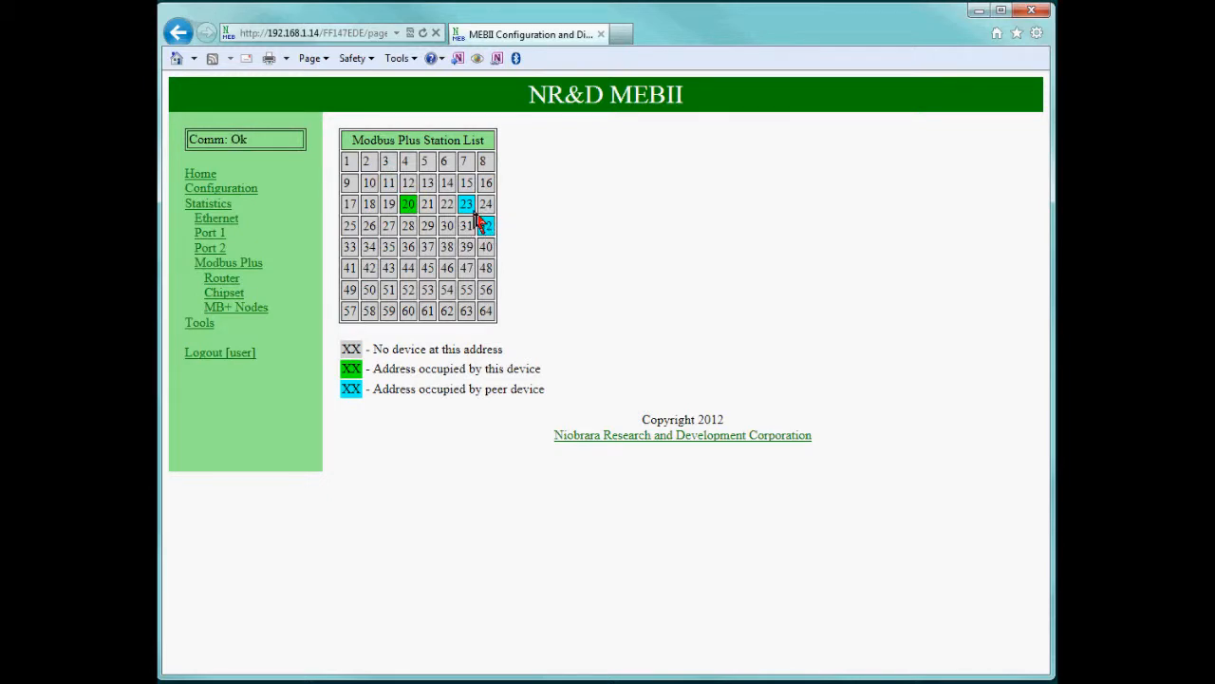
left_click(189, 323)
left_click(210, 339)
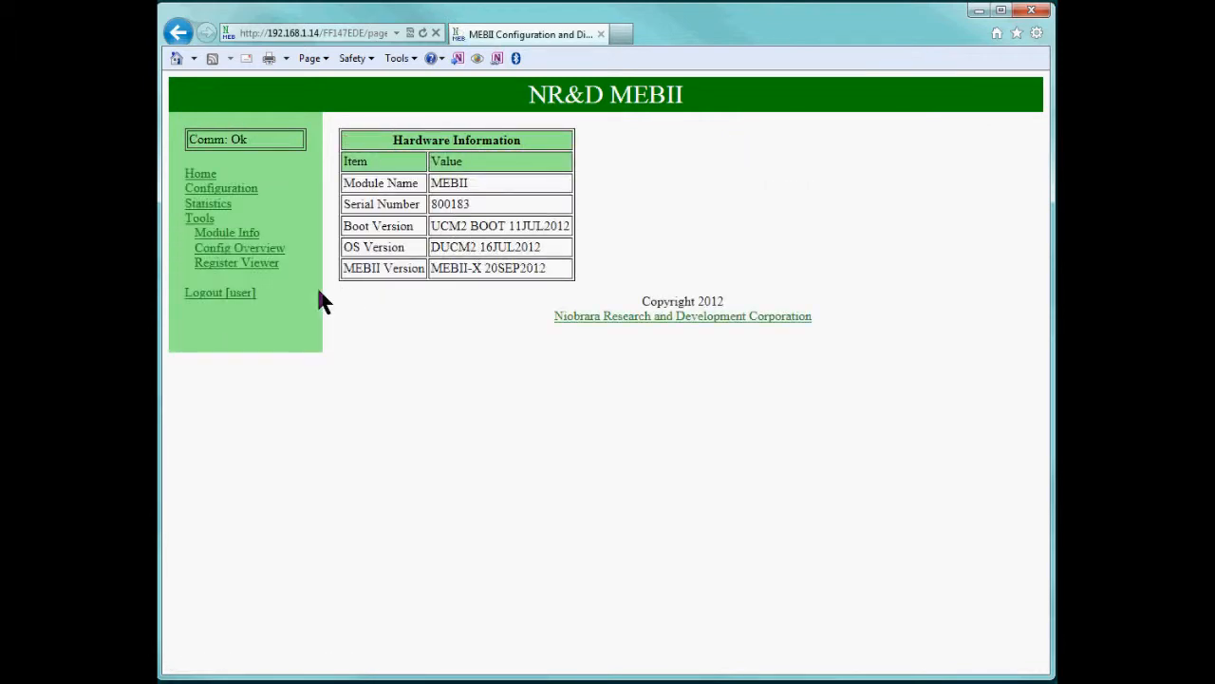
left_click(258, 252)
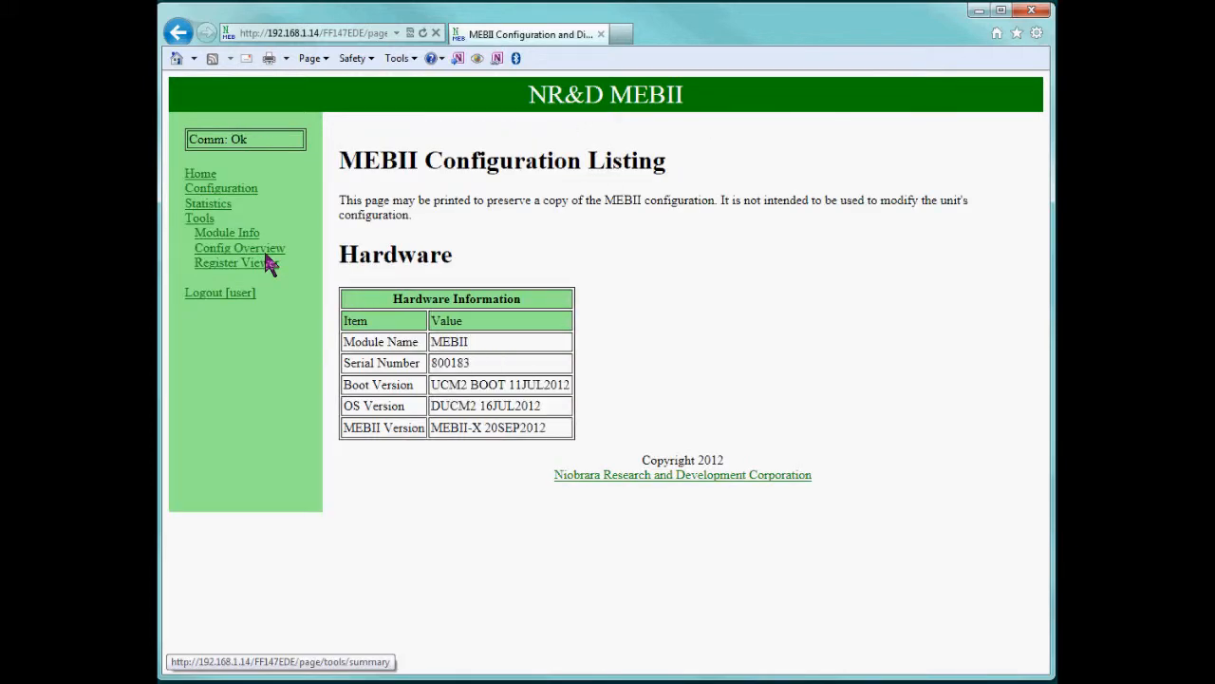
scroll(484, 313, "down", 3)
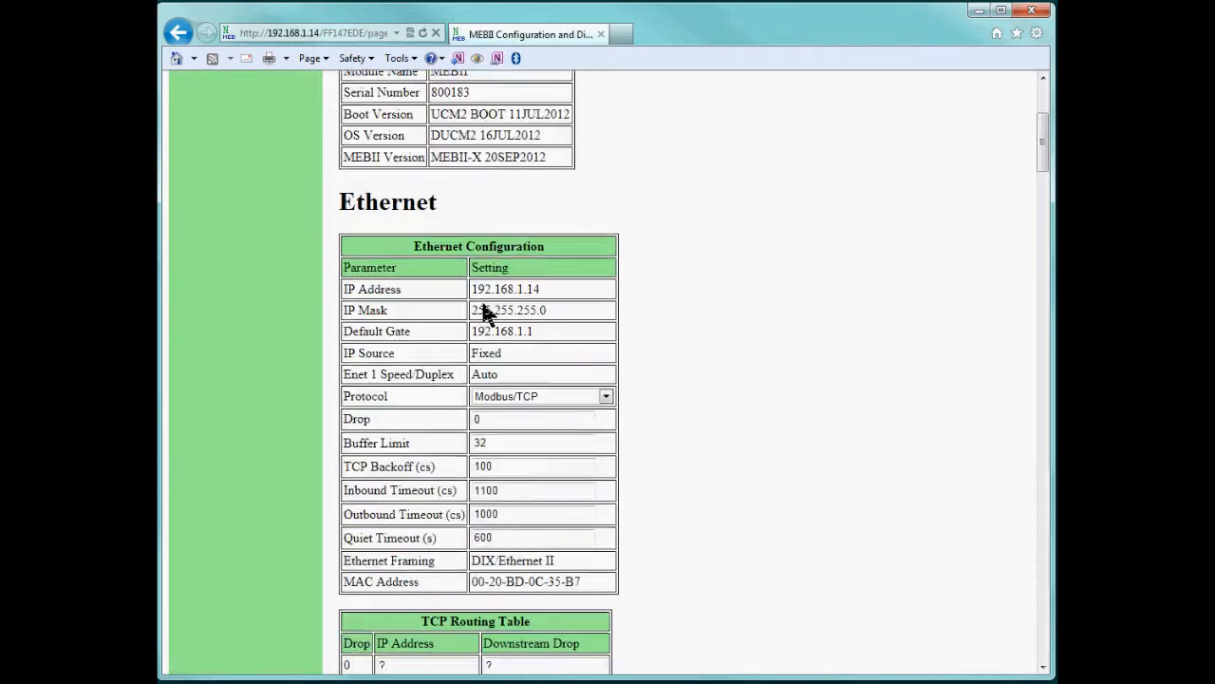
scroll(484, 313, "down", 1)
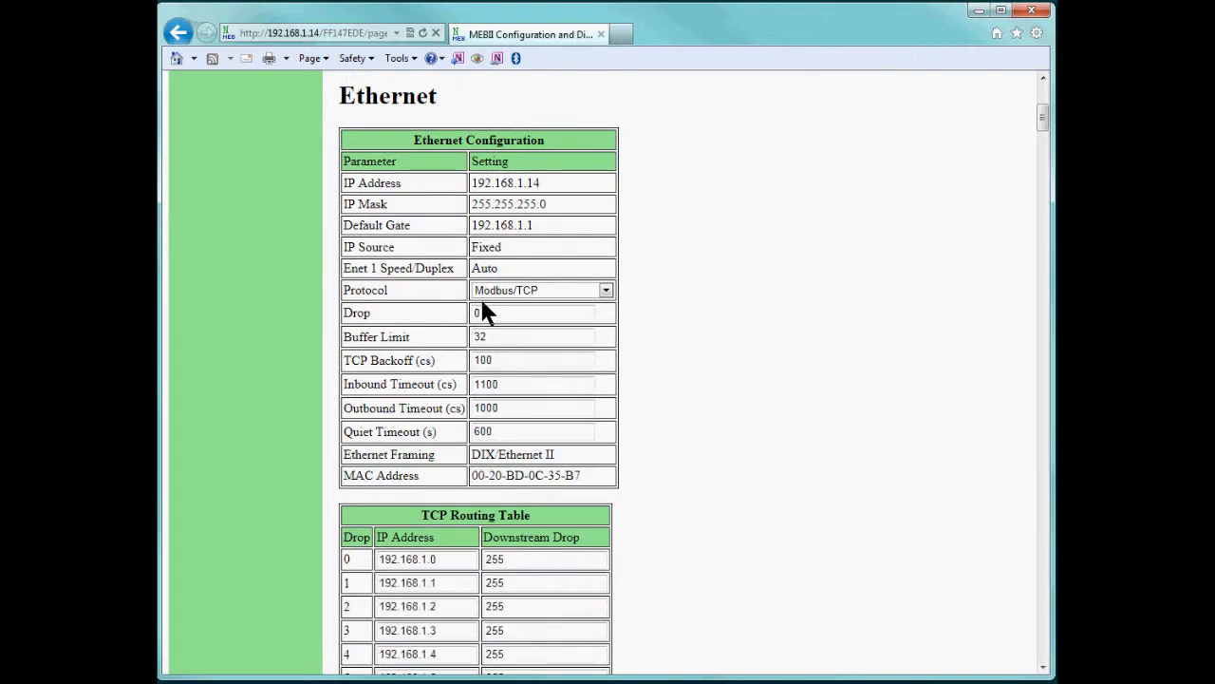
scroll(483, 303, "down", 10)
scroll(483, 305, "down", 20)
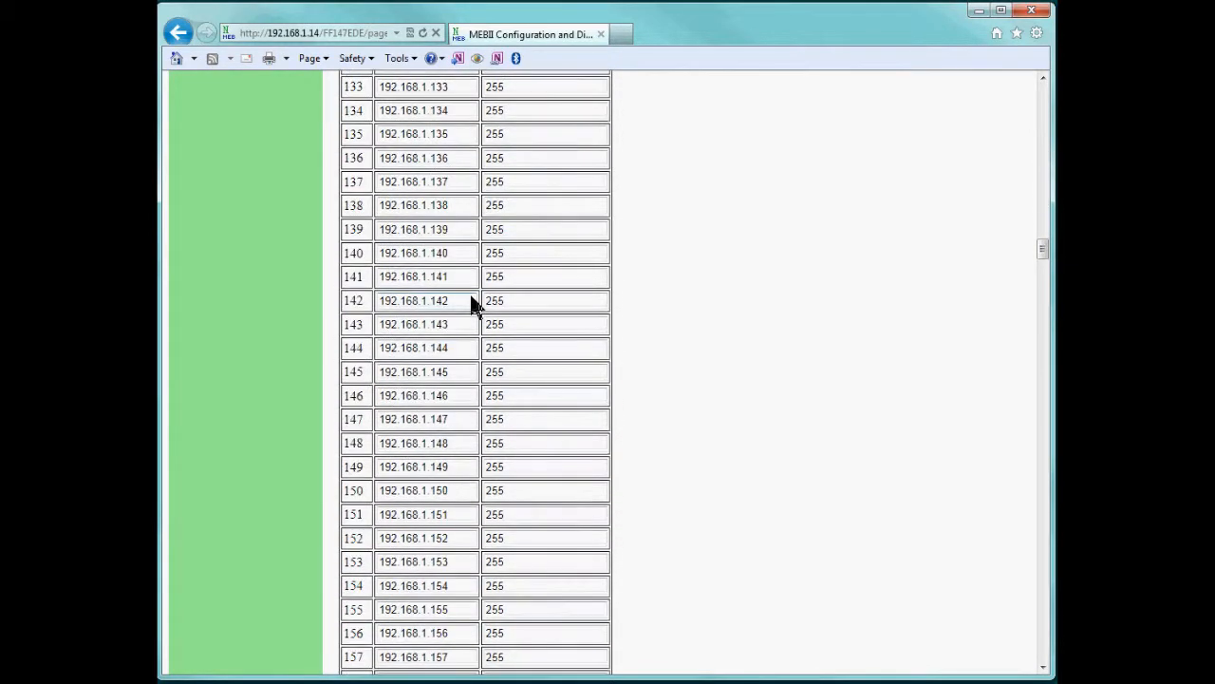
scroll(475, 304, "down", 19)
scroll(472, 306, "up", 3)
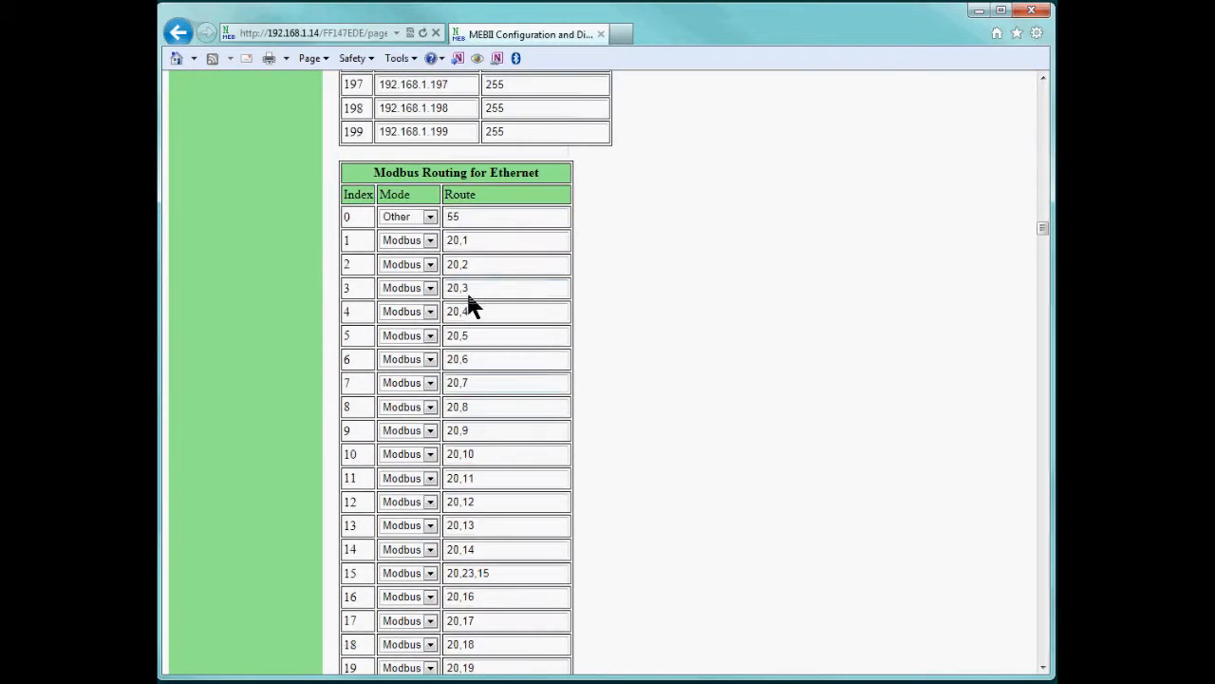
scroll(478, 311, "down", 15)
scroll(472, 309, "down", 20)
scroll(472, 307, "down", 20)
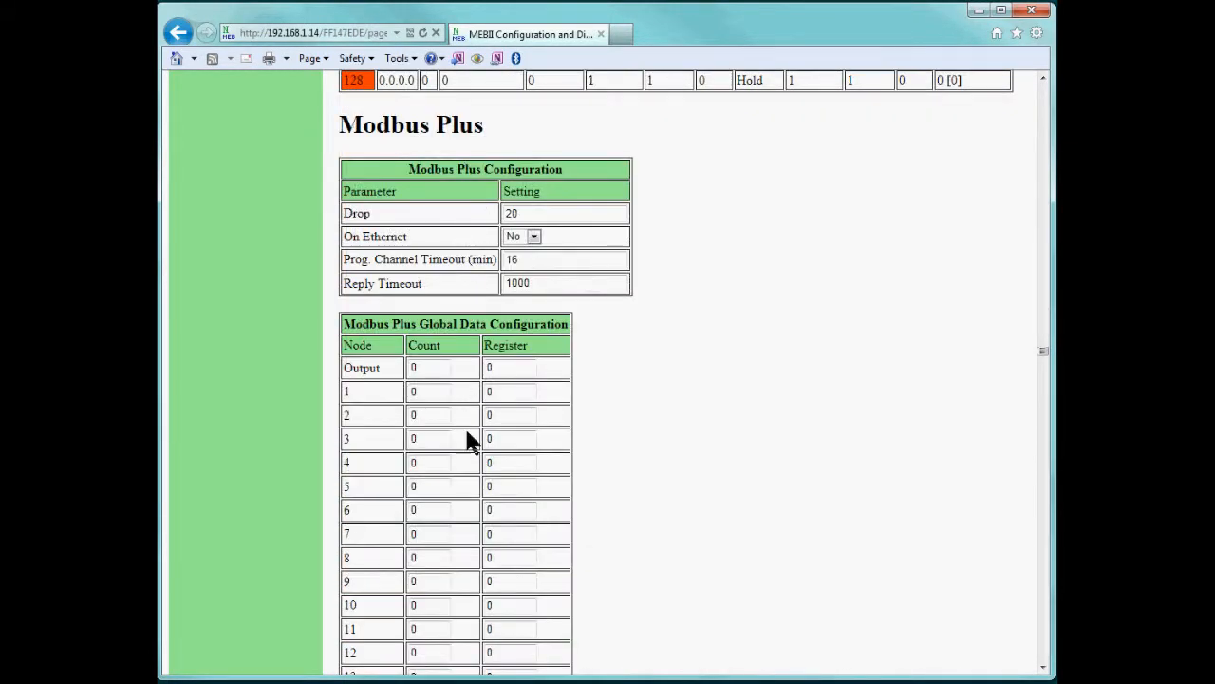
scroll(490, 459, "down", 20)
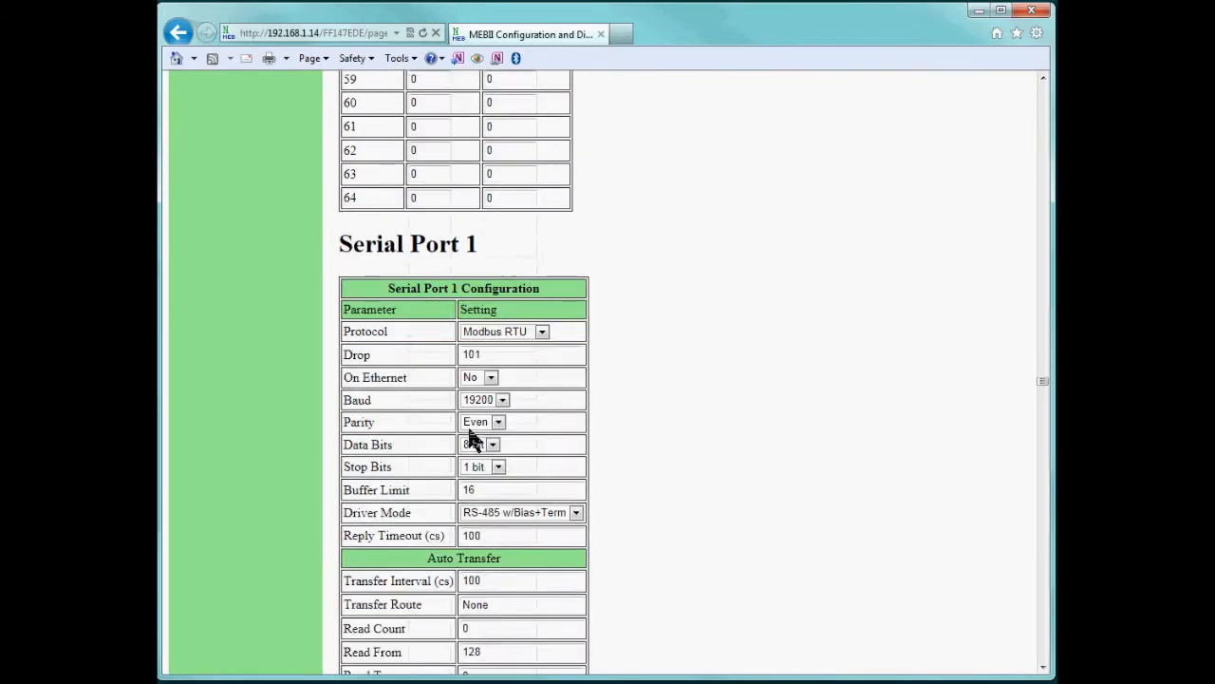
scroll(475, 199, "up", 4)
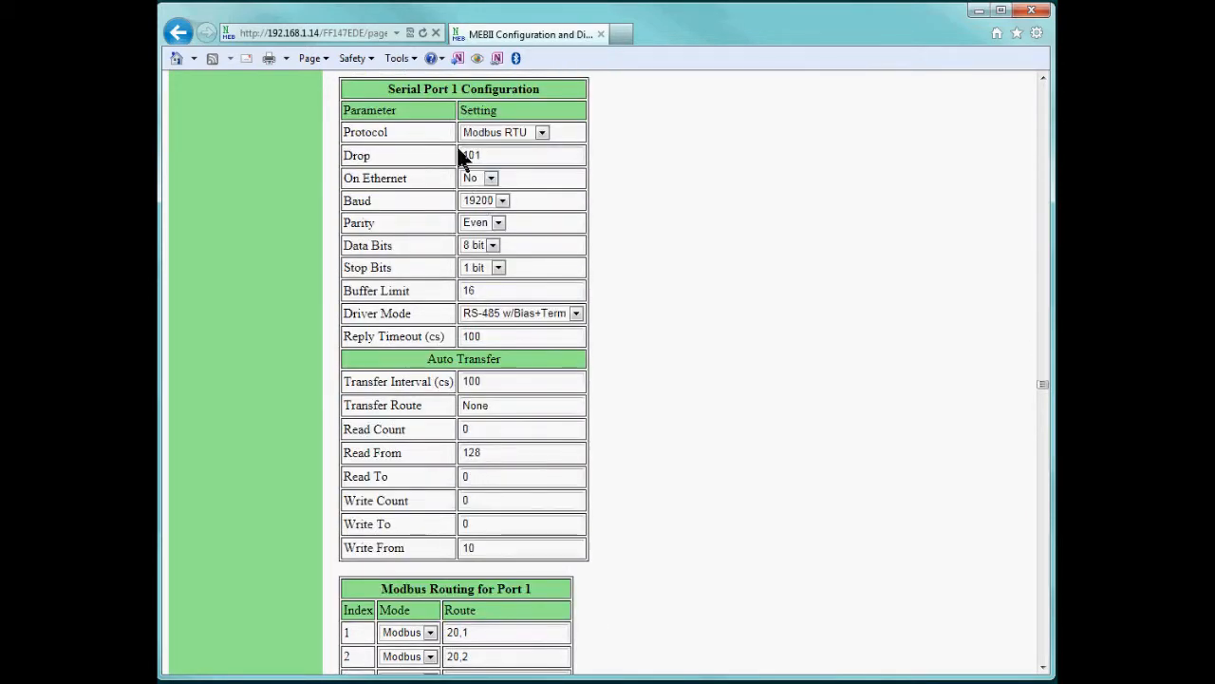
scroll(436, 351, "down", 20)
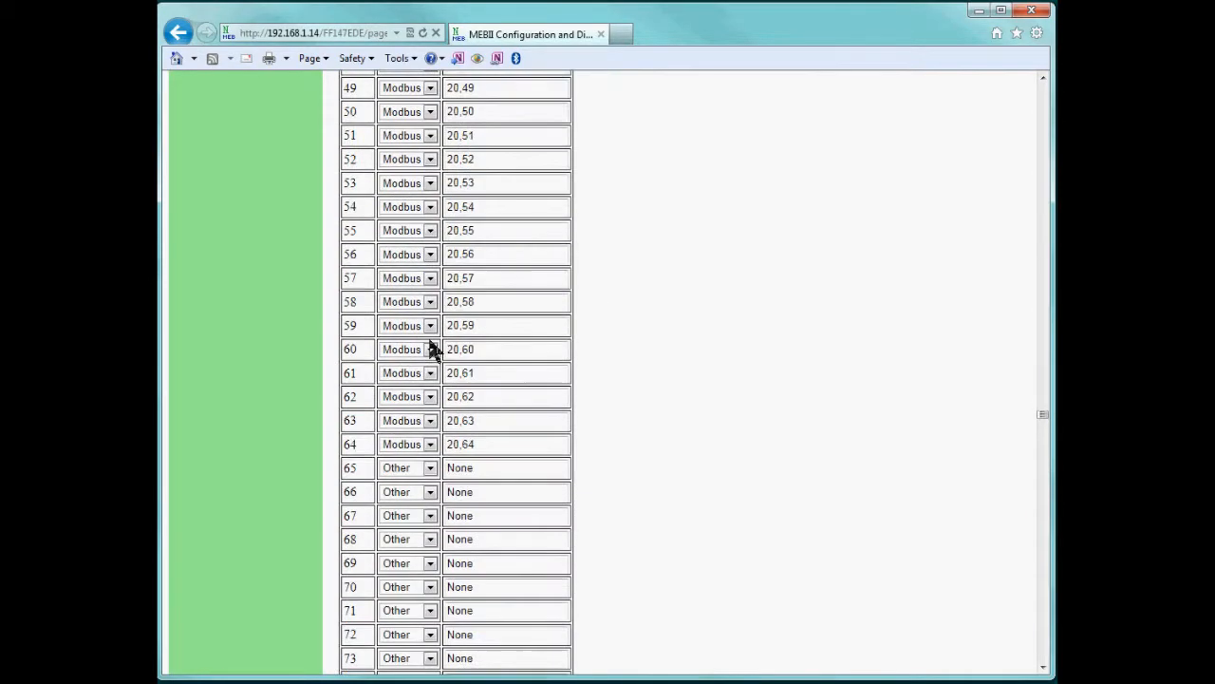
scroll(429, 349, "down", 20)
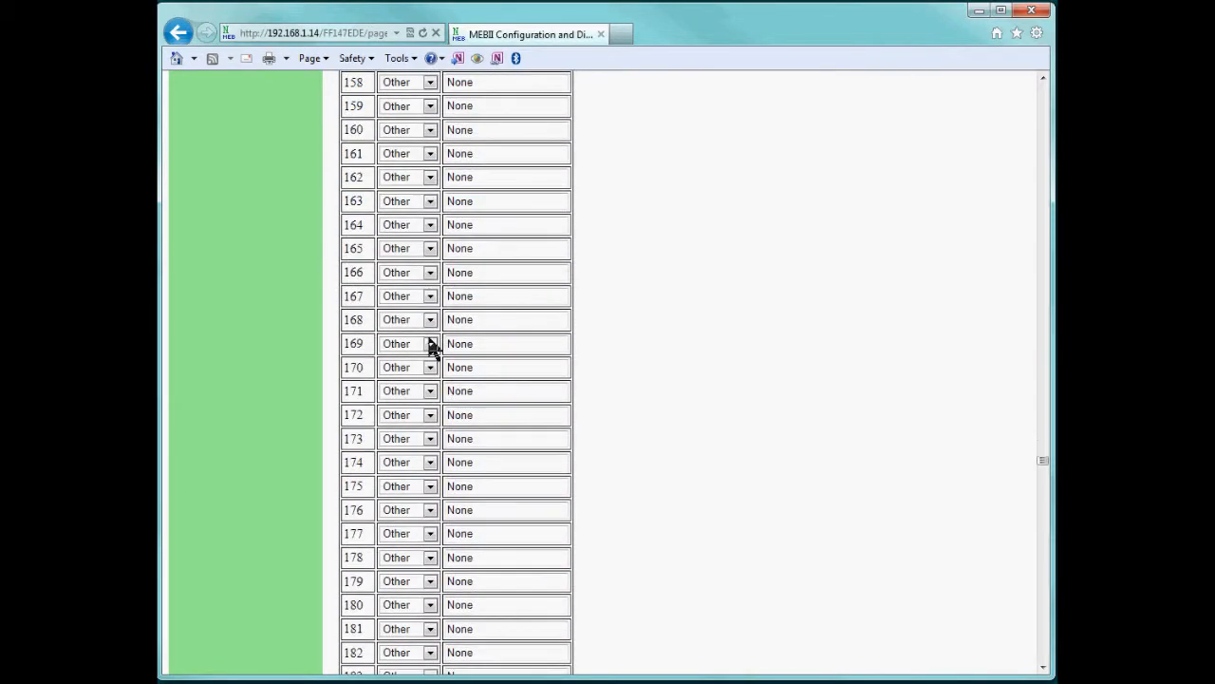
scroll(429, 349, "down", 20)
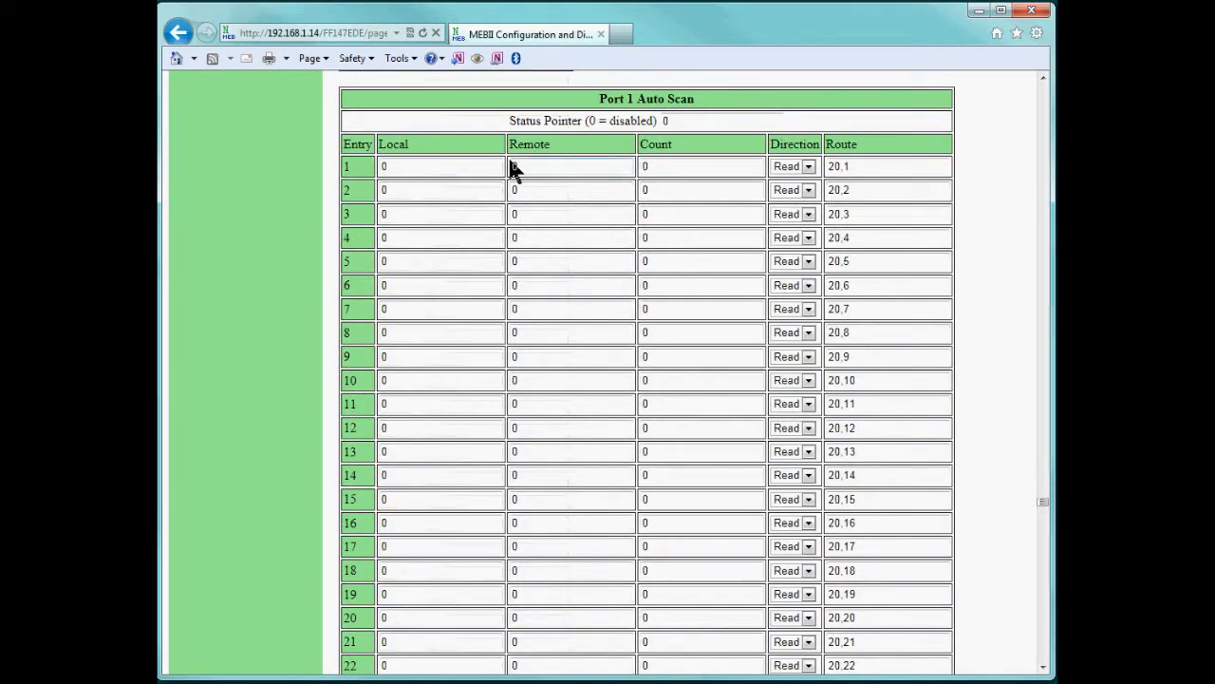
scroll(507, 168, "up", 2)
scroll(503, 175, "down", 10)
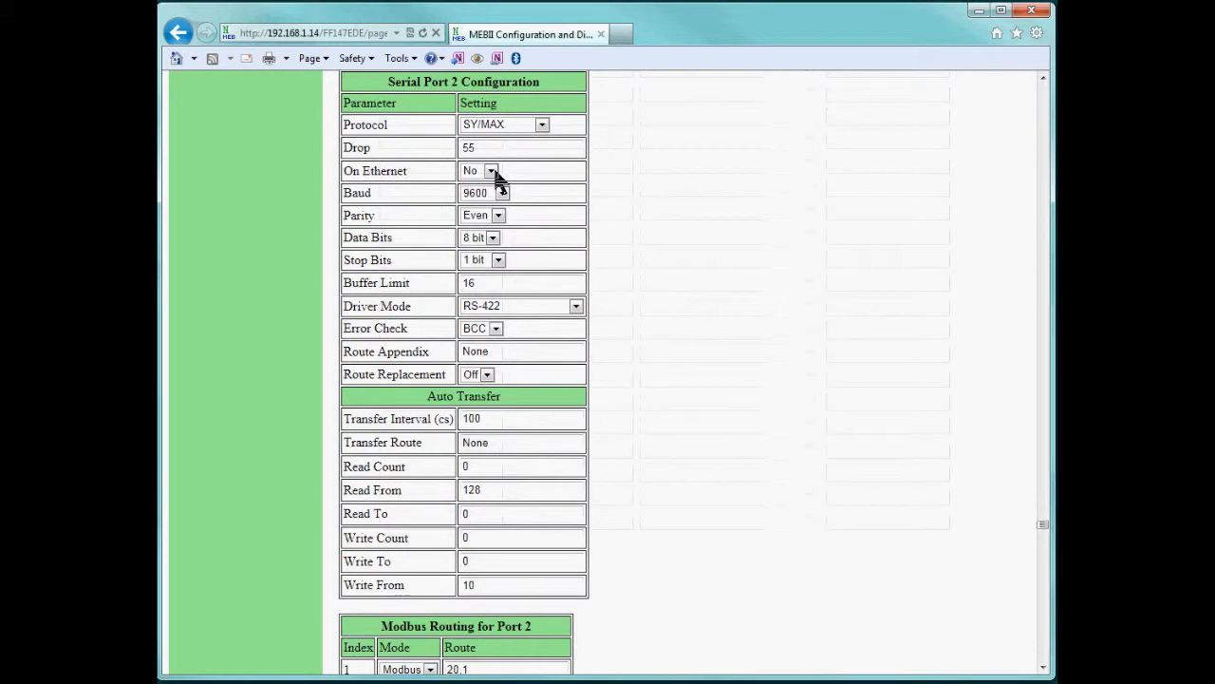
scroll(456, 104, "up", 1)
scroll(456, 109, "down", 8)
scroll(457, 114, "down", 20)
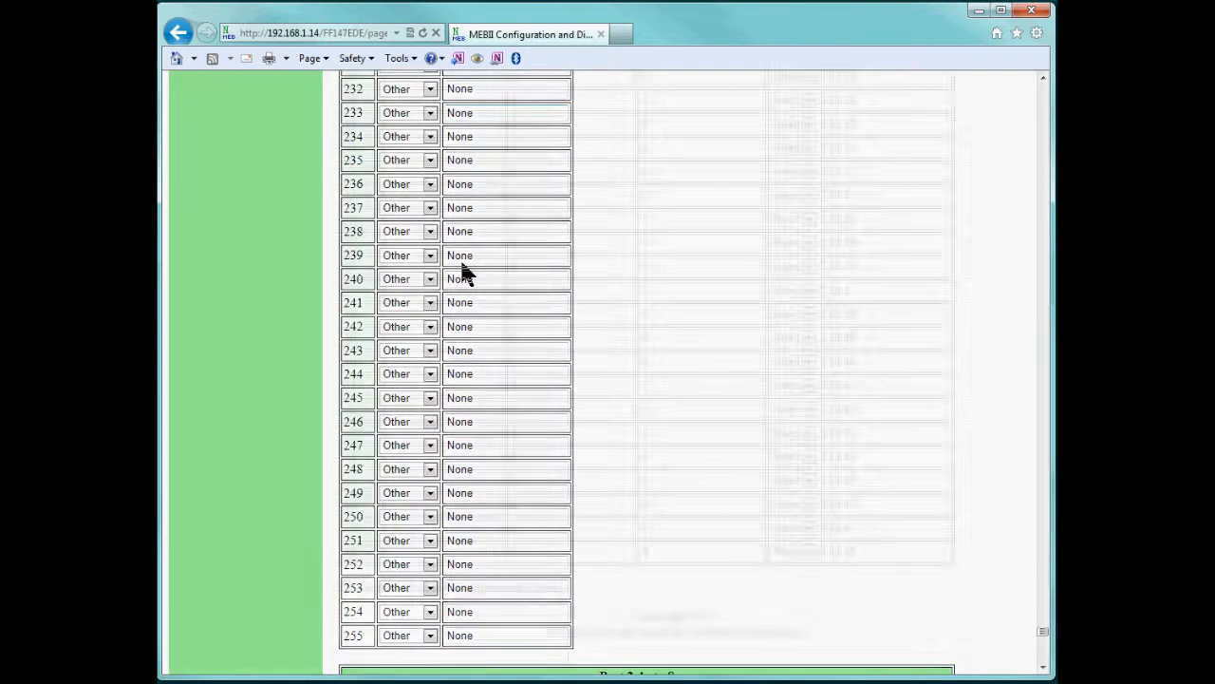
scroll(460, 257, "down", 15)
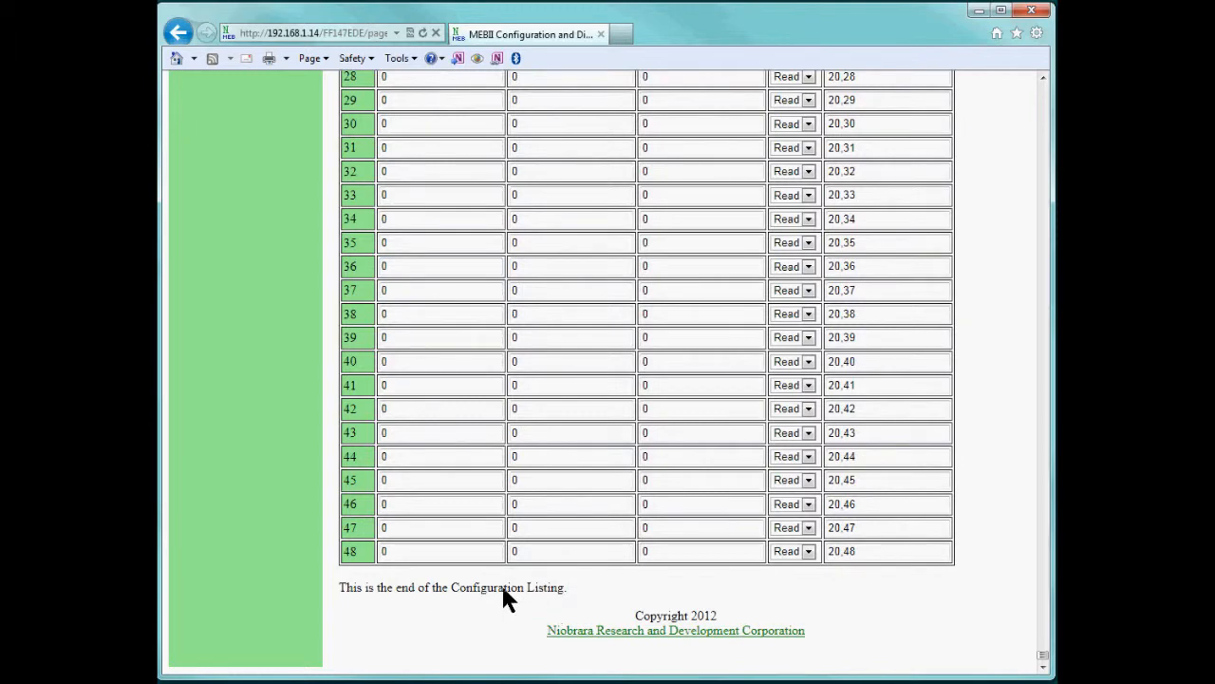
left_click_drag(331, 610, 325, 593)
In the Register Viewer, add a 4x register table for drop 255.
left_click(177, 34)
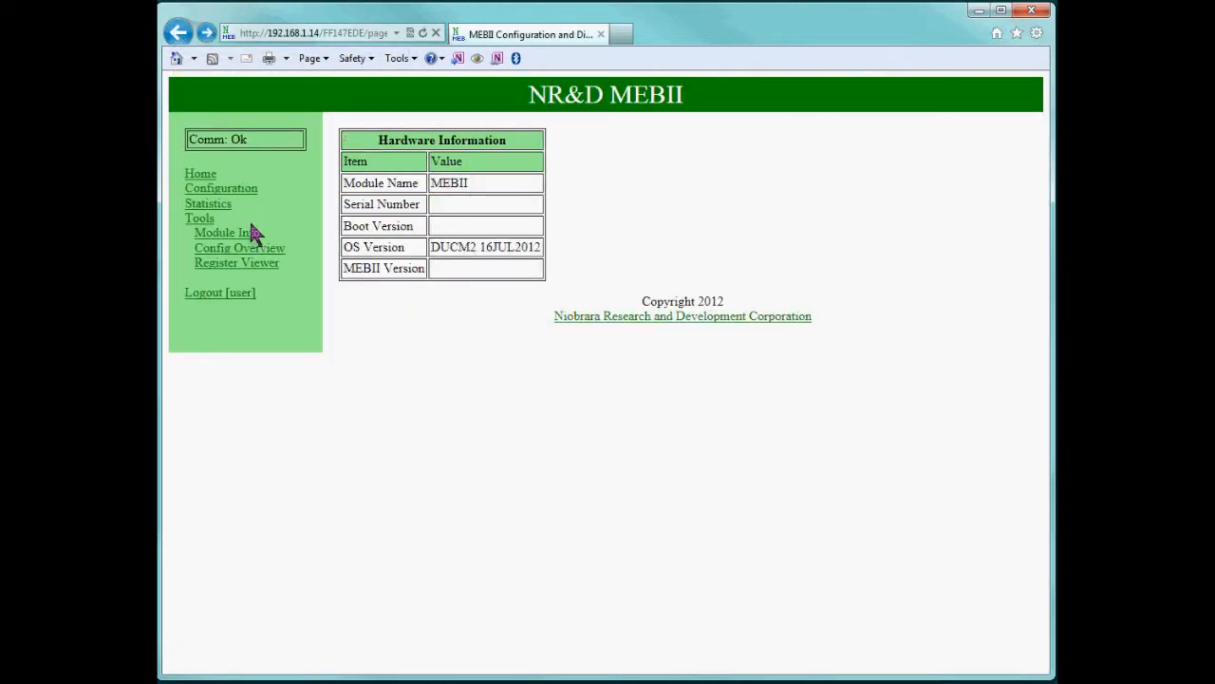
left_click(258, 263)
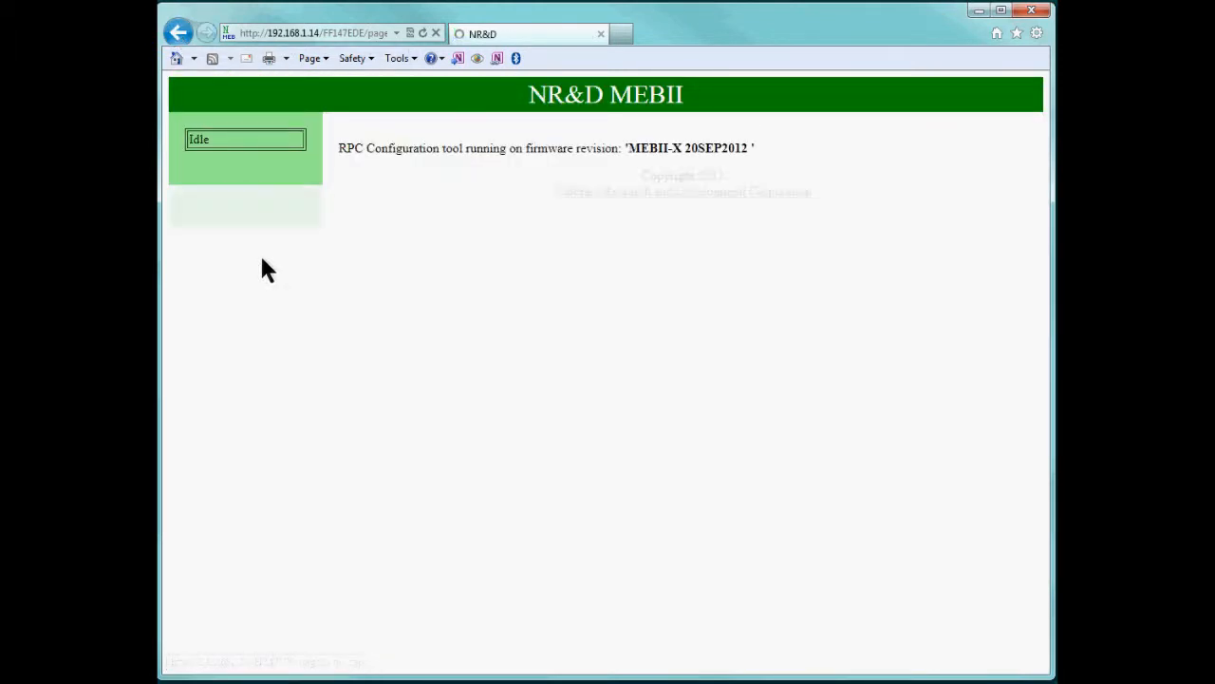
left_click(374, 166)
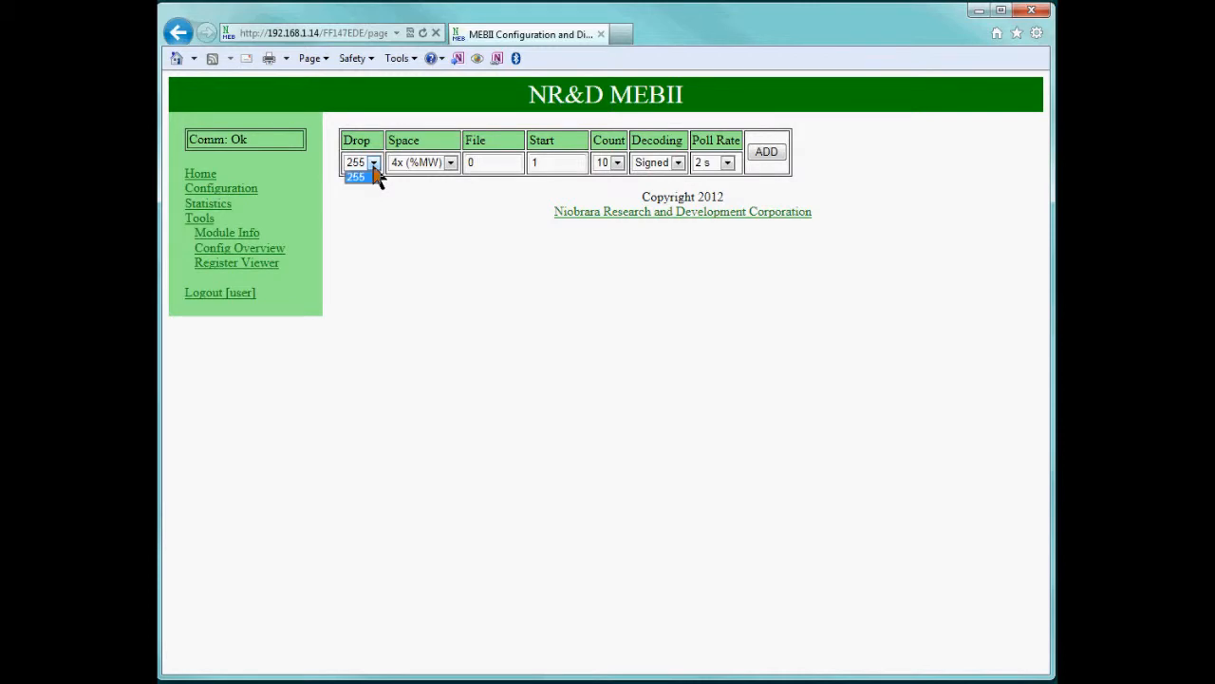
left_click(374, 177)
left_click(451, 165)
left_click(450, 164)
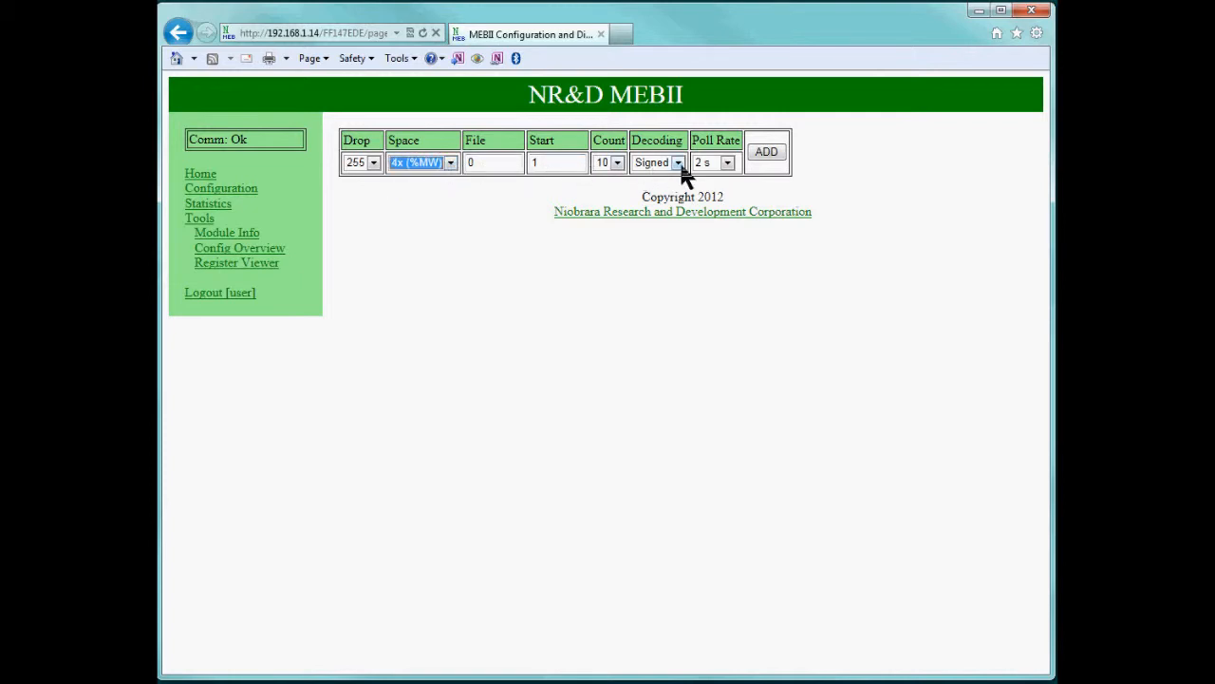
left_click(757, 155)
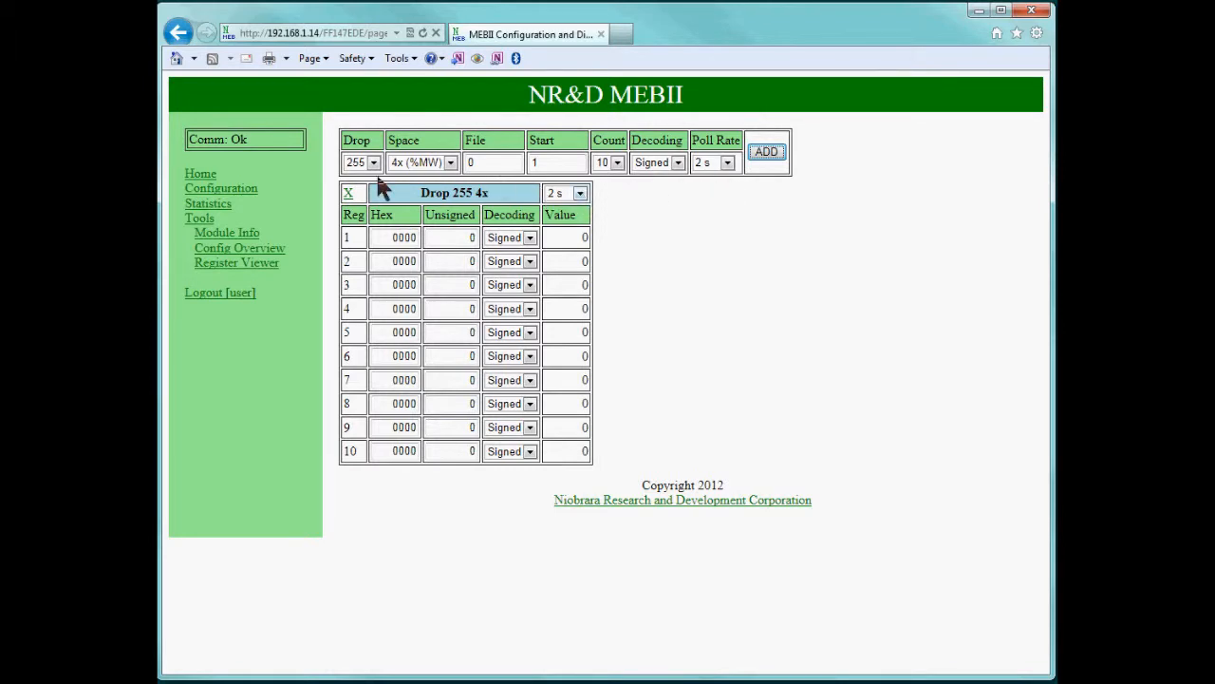
Add a 4x table starting at 2049 with count 35, polling every 1/2 s.
left_click_drag(558, 164, 463, 169)
type("20")
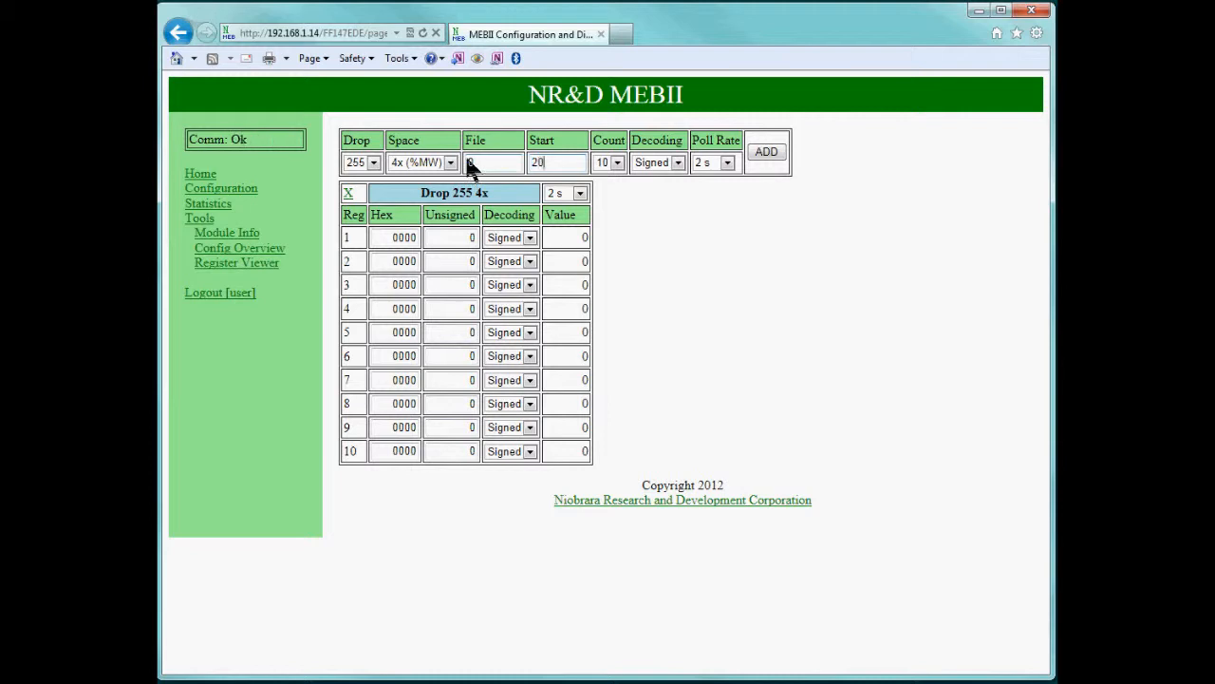
type("49")
left_click(617, 162)
left_click(608, 487)
left_click(727, 162)
left_click(707, 177)
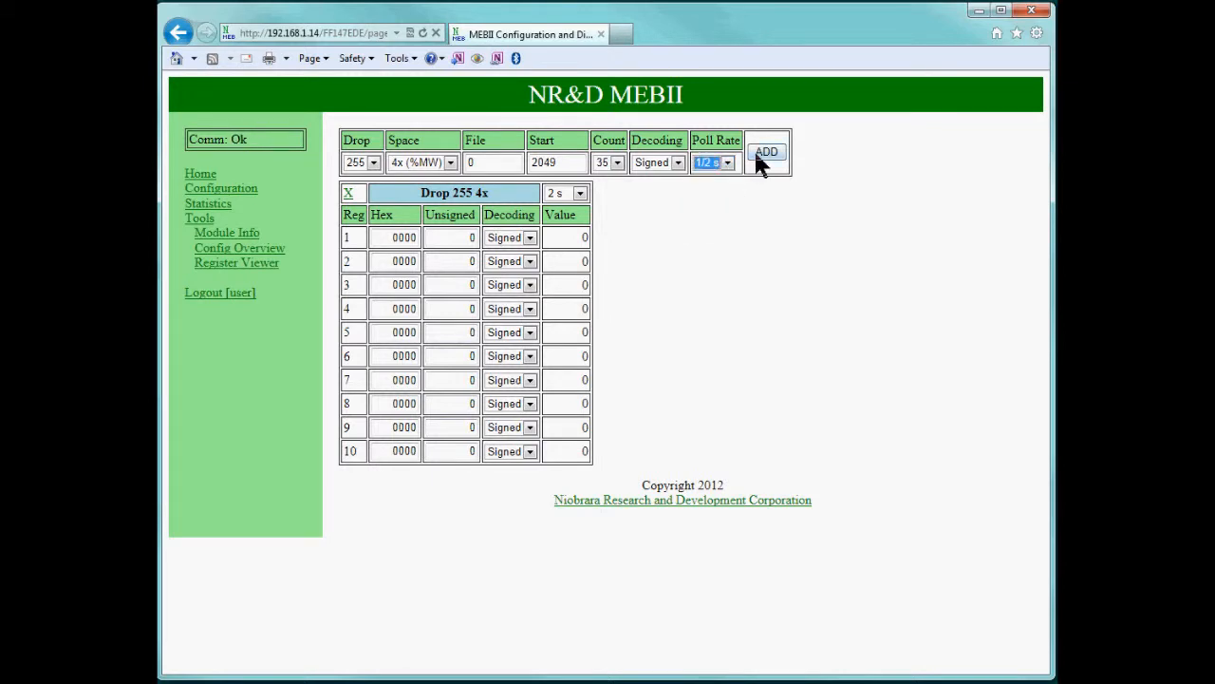
left_click(764, 155)
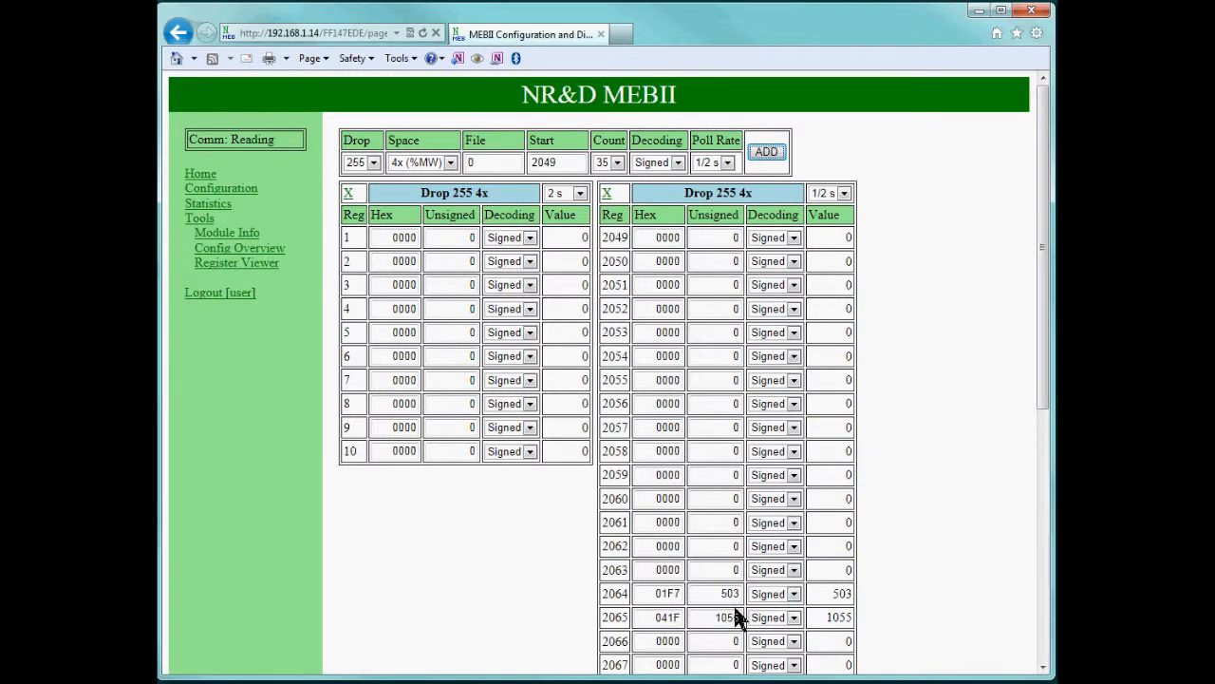
Display register 2064 in octal, then in binary.
left_click(778, 592)
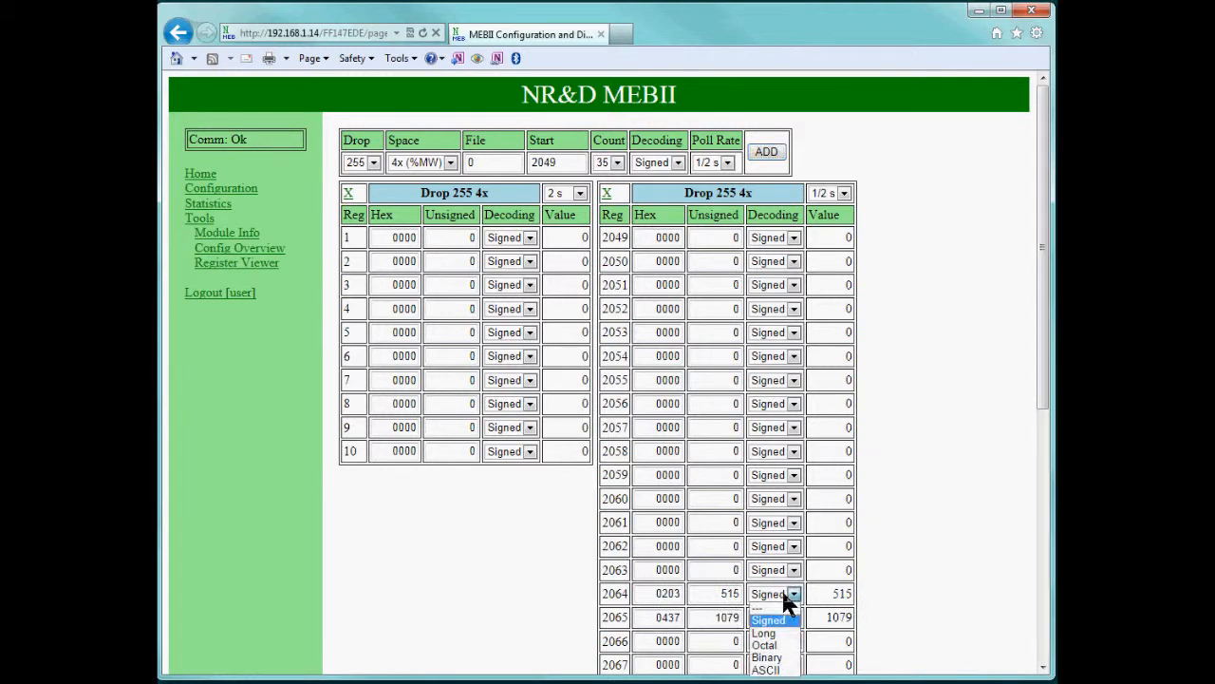
left_click(781, 645)
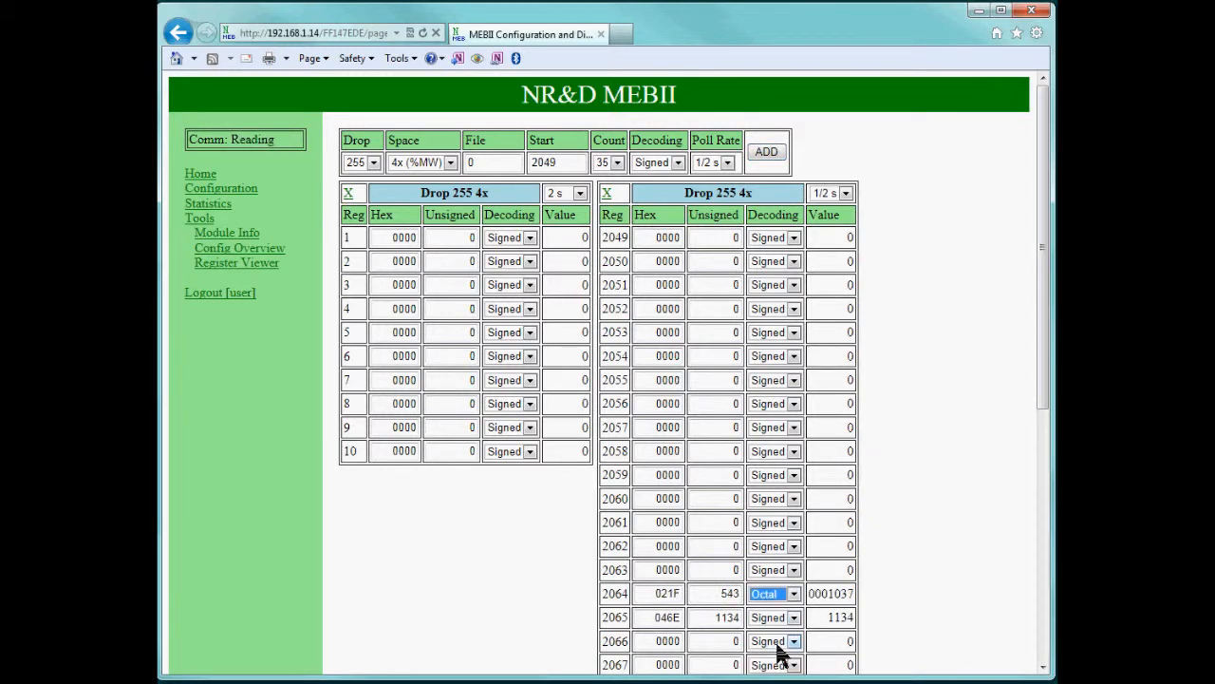
left_click(788, 616)
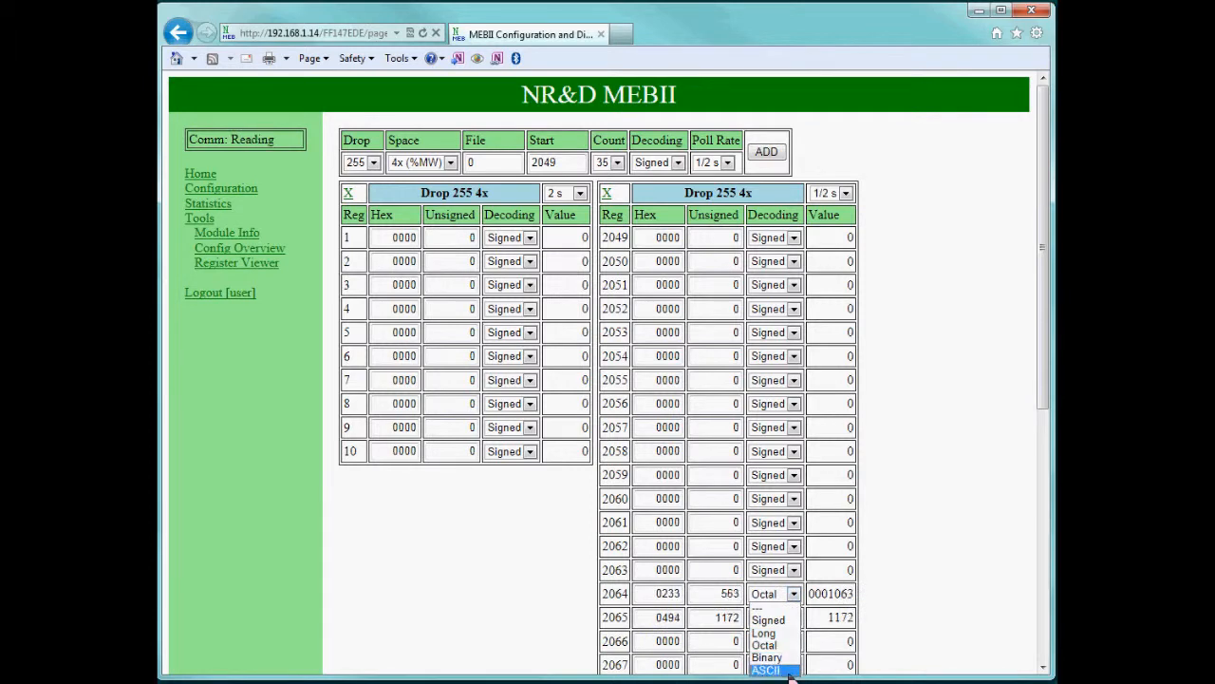
left_click(783, 662)
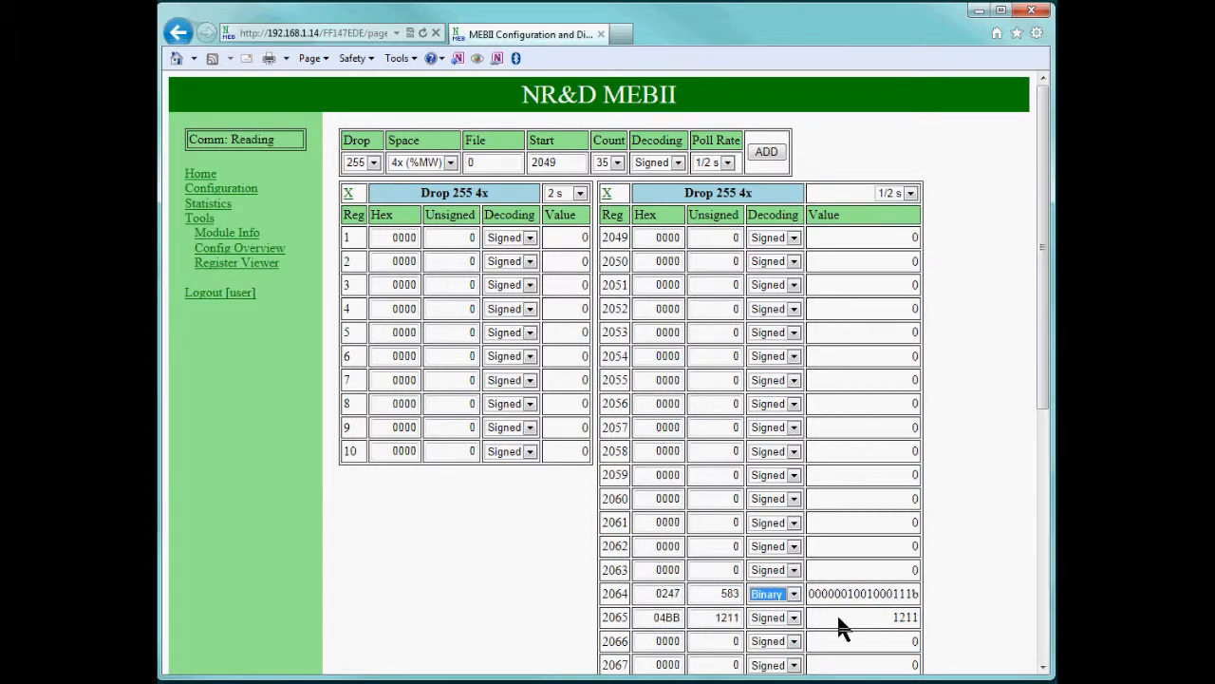
Remove both register tables and log out of the web interface.
left_click(607, 192)
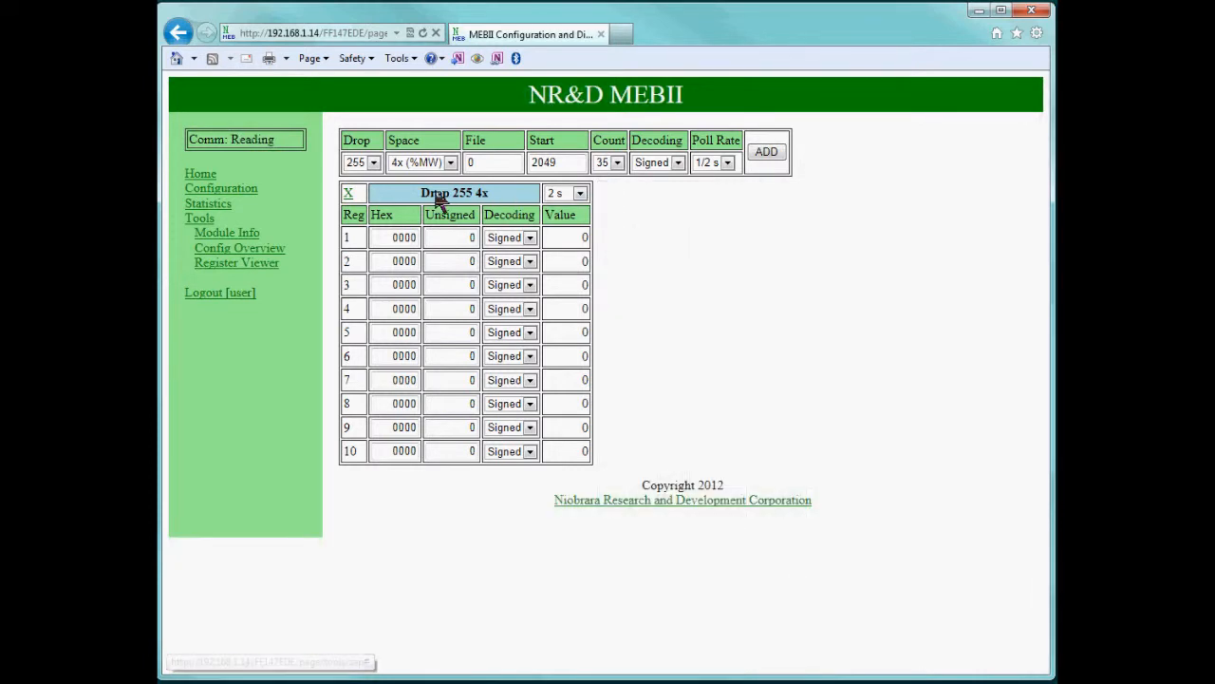
left_click(347, 193)
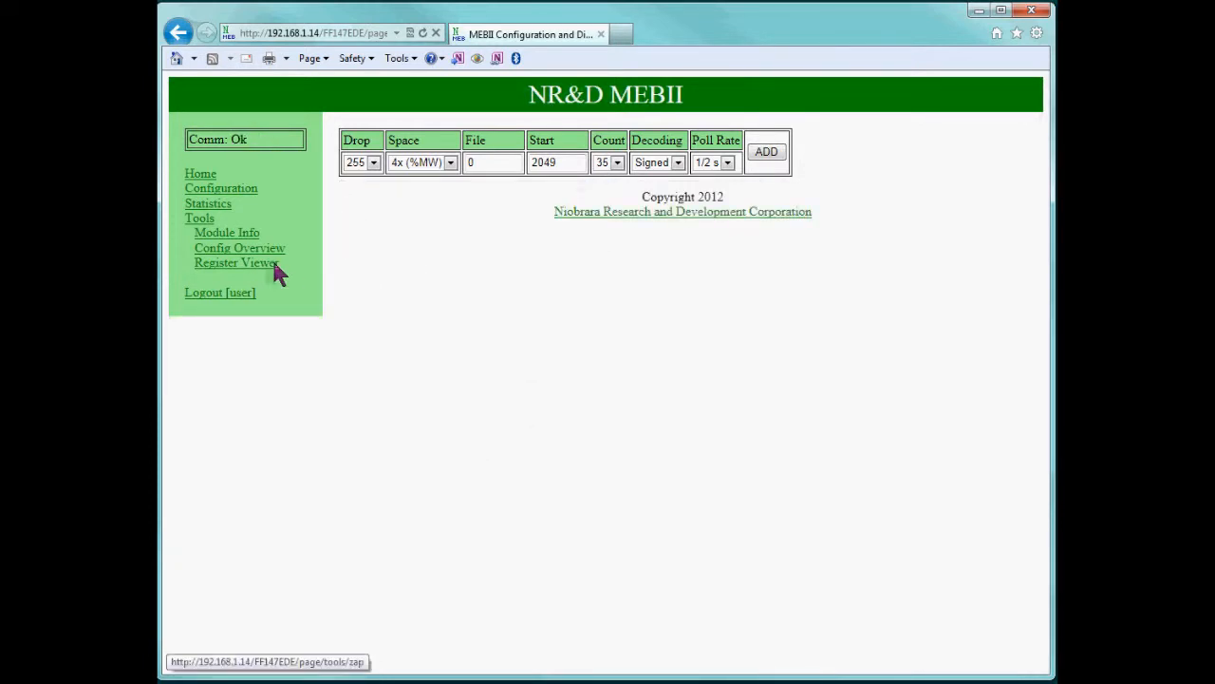
left_click(215, 293)
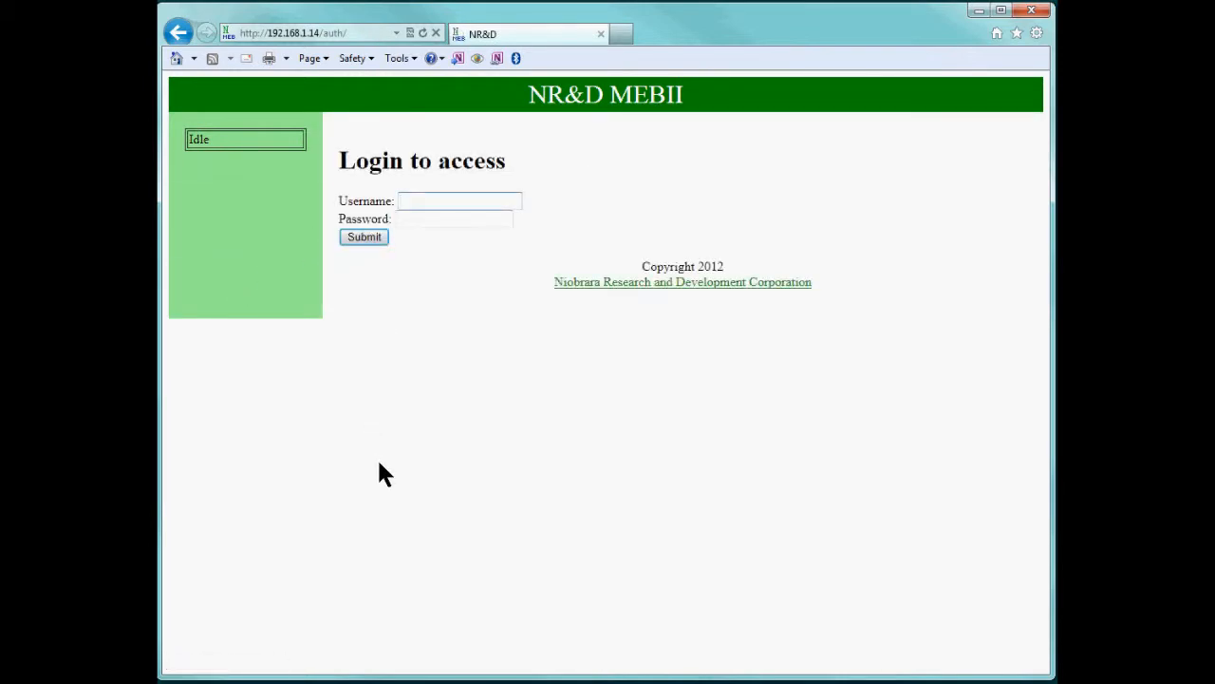
Log back in with the admin account and expand the Configuration pages.
key("Tab")
type("••••")
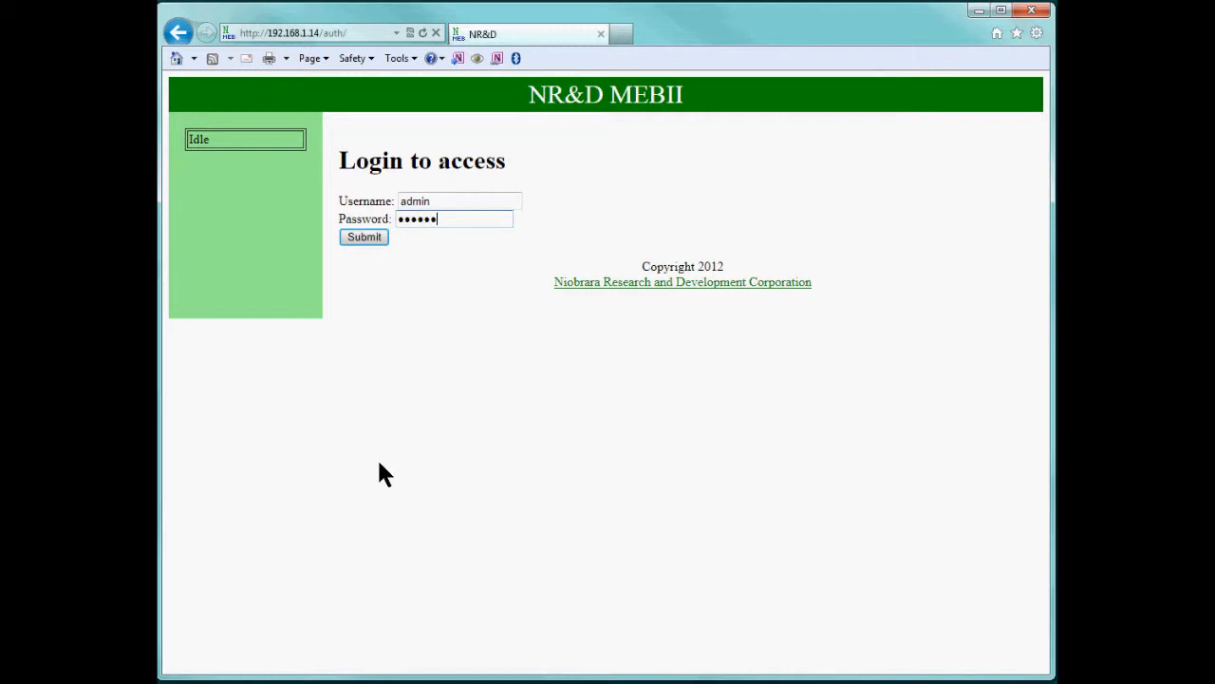
key("Return")
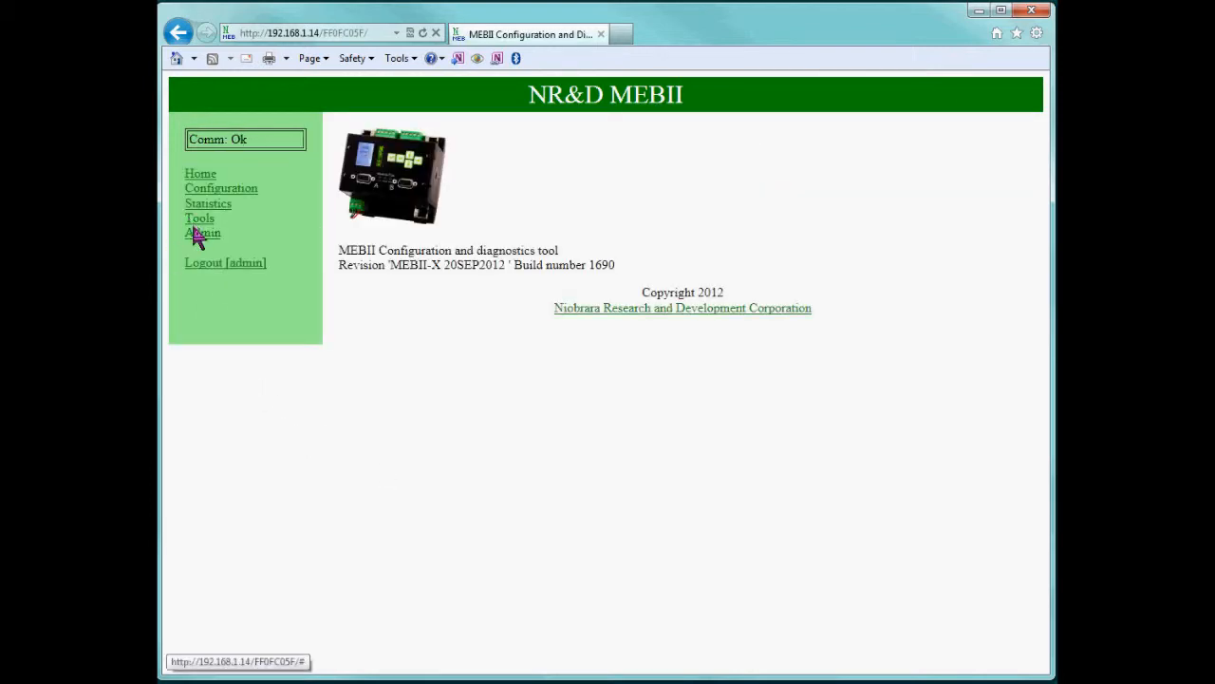
left_click(212, 190)
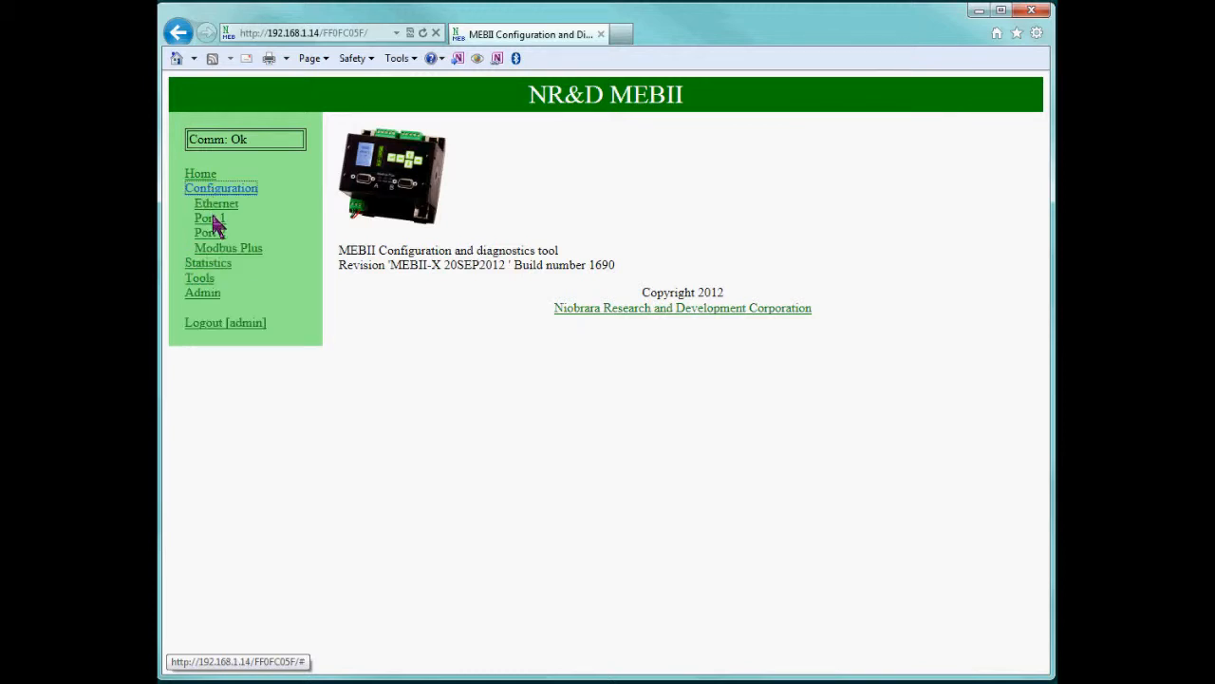
In Port 1's Modbus routing table, keep route 2 as 20,2,7,5 and store it to EEPROM.
left_click(212, 218)
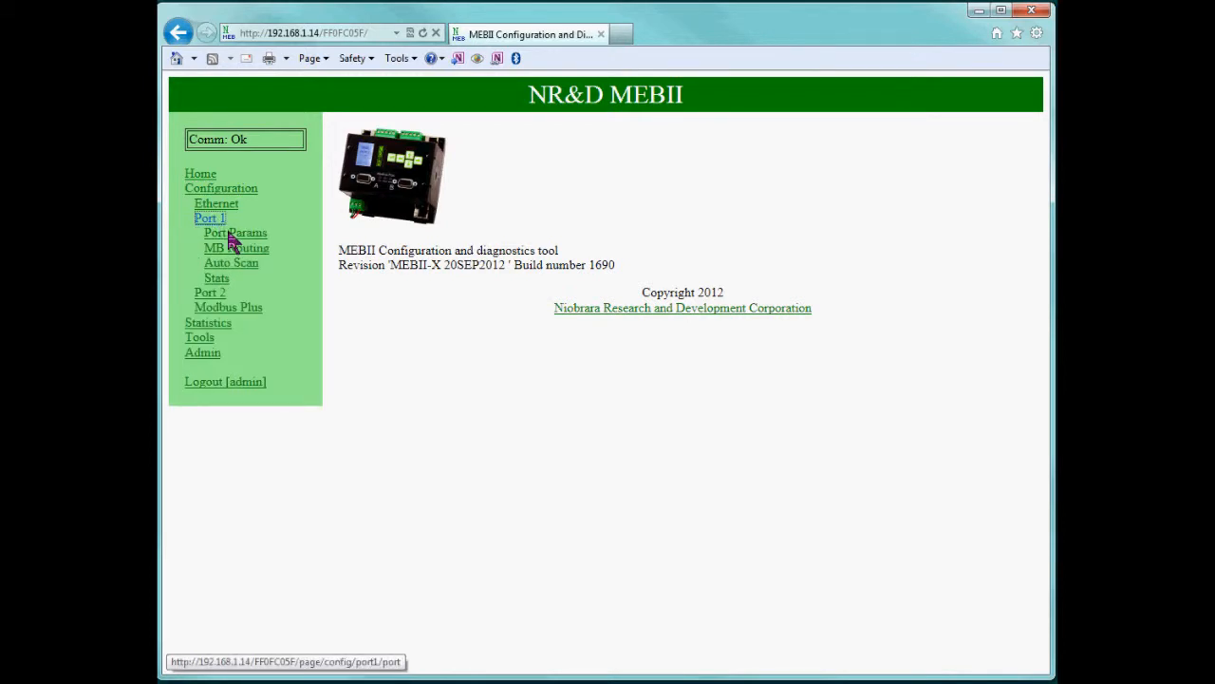
left_click(233, 247)
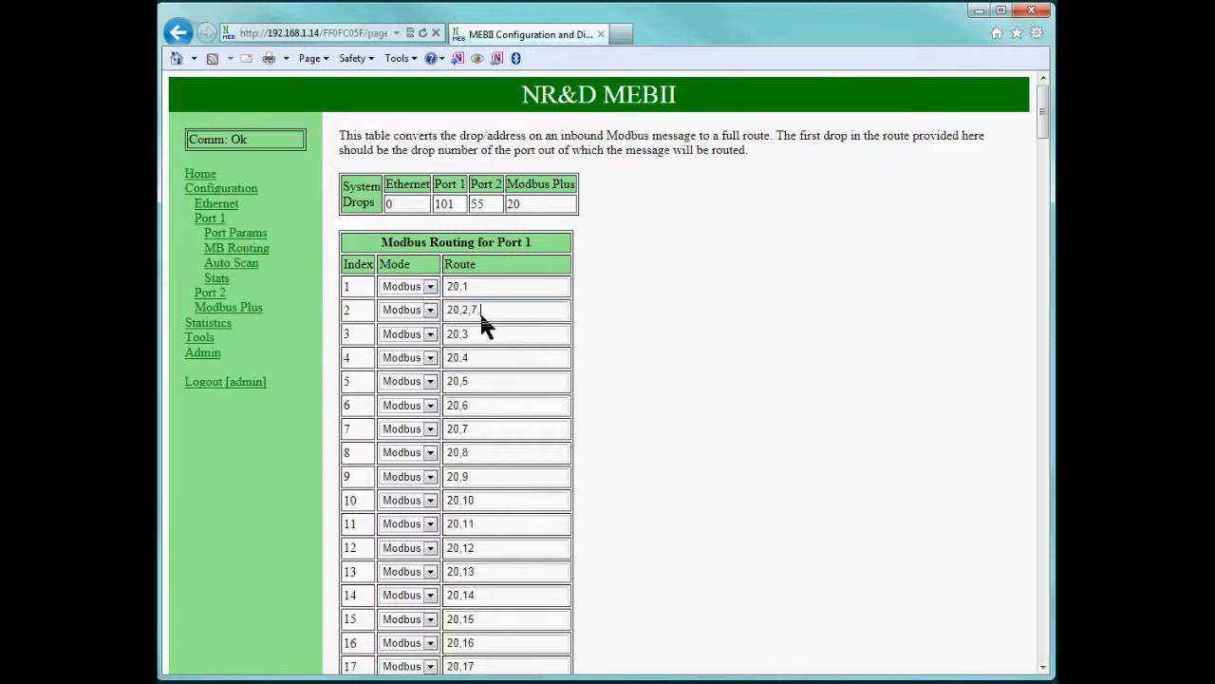
key("Tab")
left_click(498, 336)
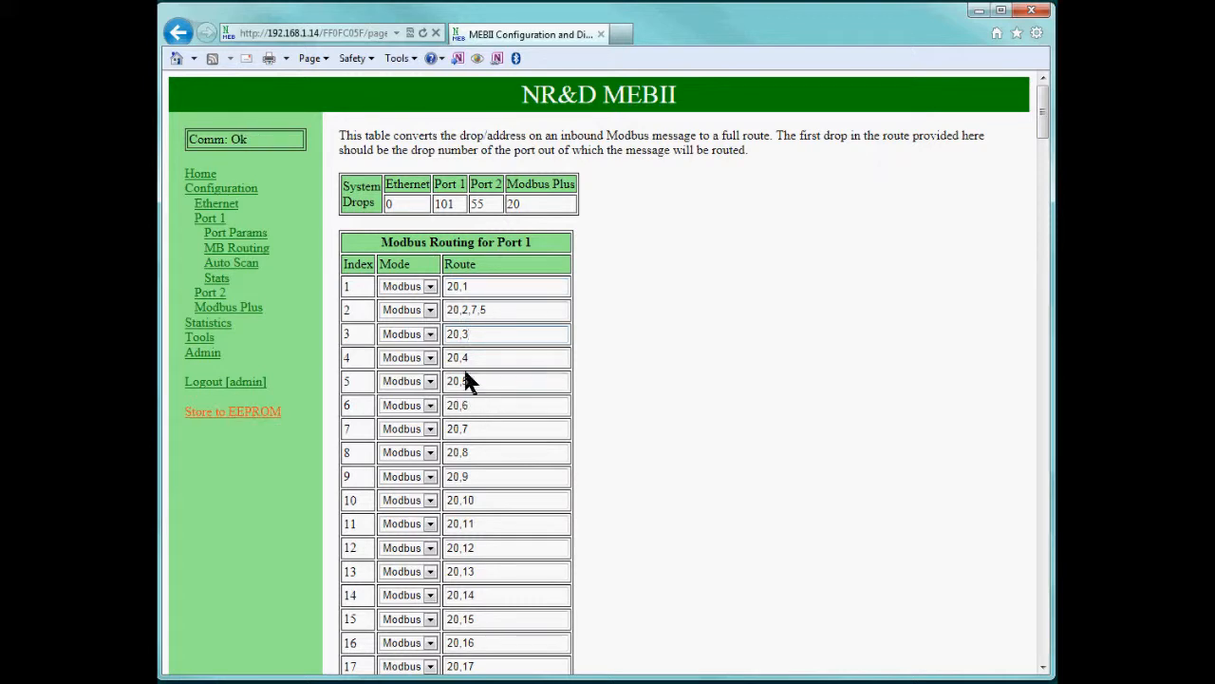
left_click(251, 415)
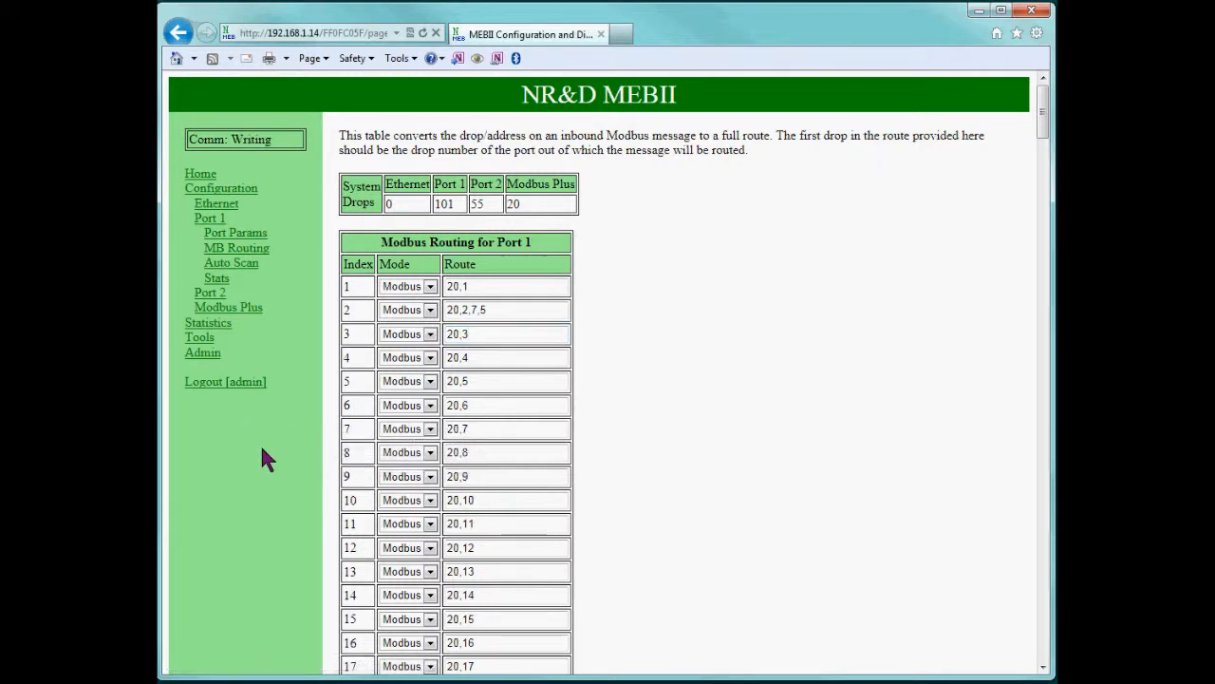
Save the Admin backup as config_192_168_1_14.mebii in C:\Niobrara\MEB, replacing the older copy.
left_click(205, 355)
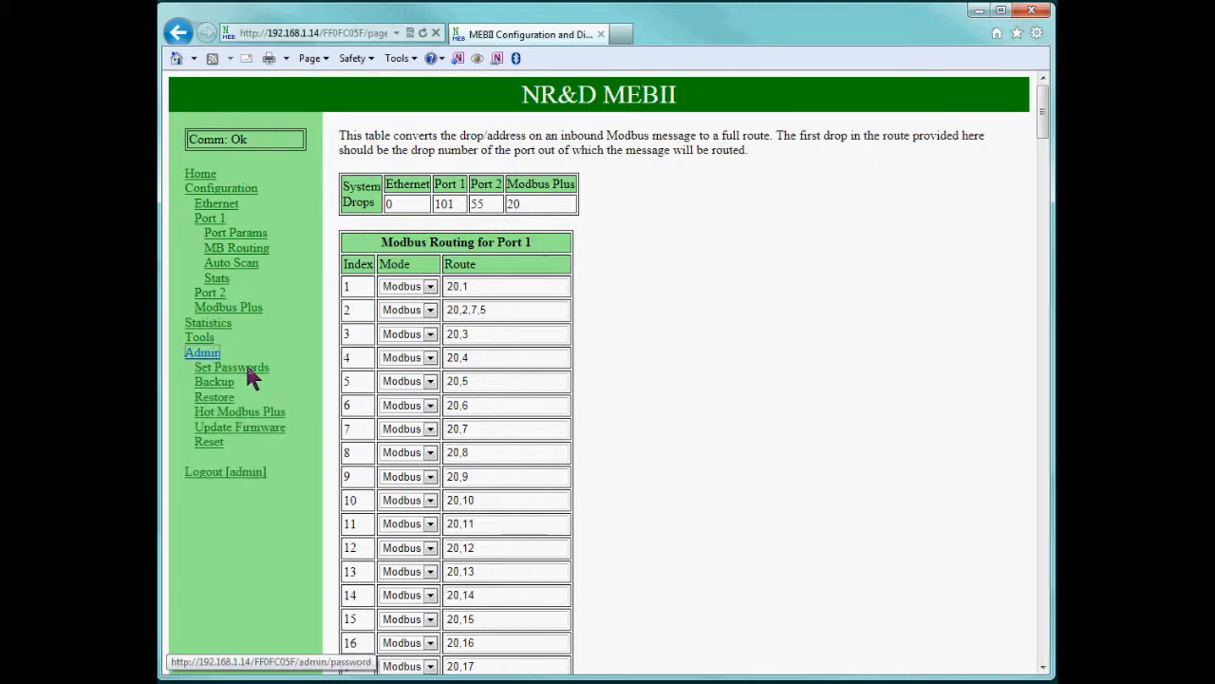
left_click(246, 370)
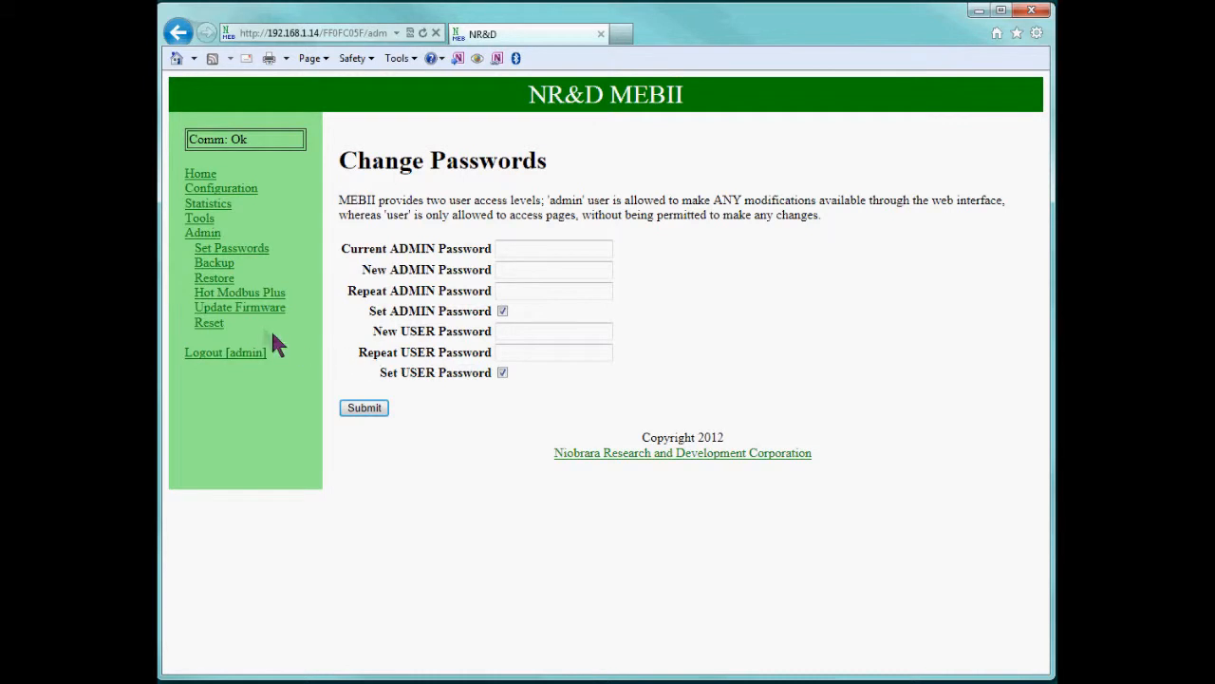
left_click(215, 264)
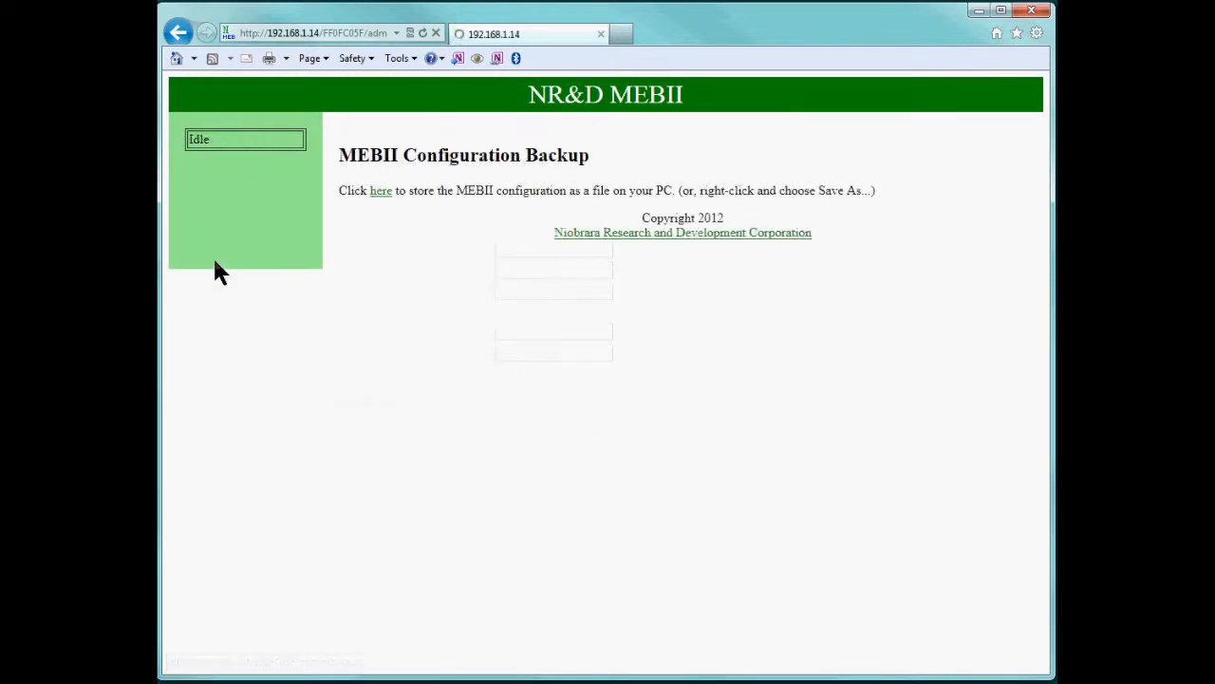
right_click(381, 194)
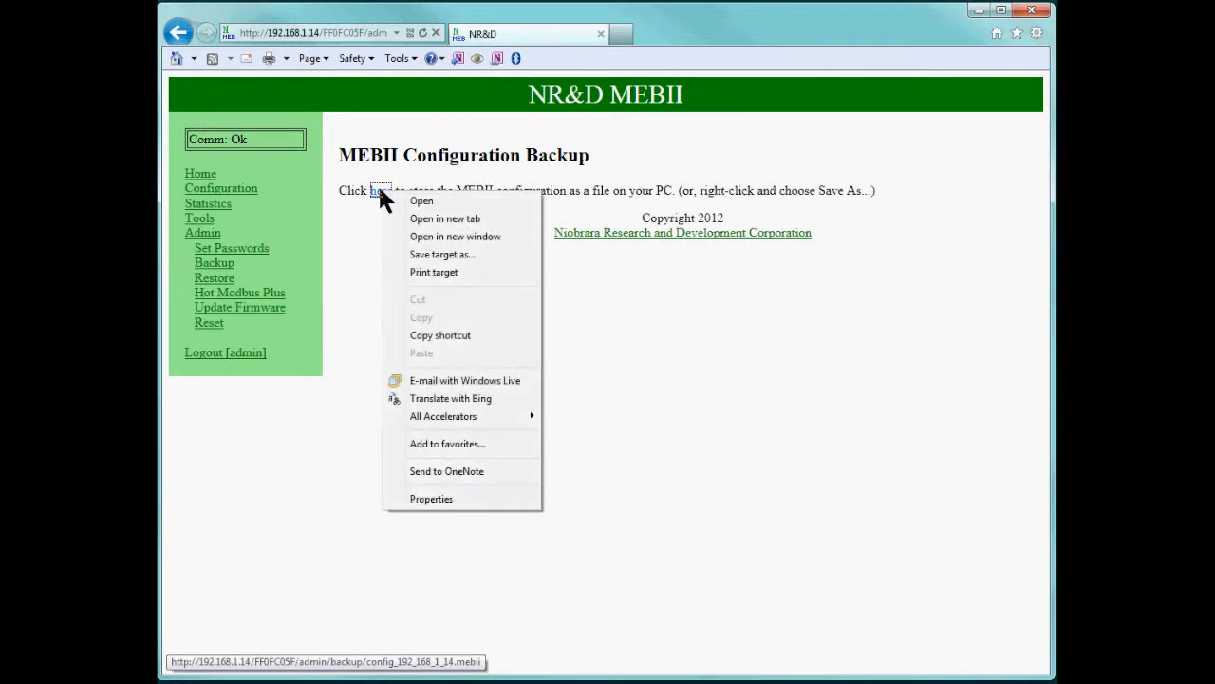
left_click(433, 254)
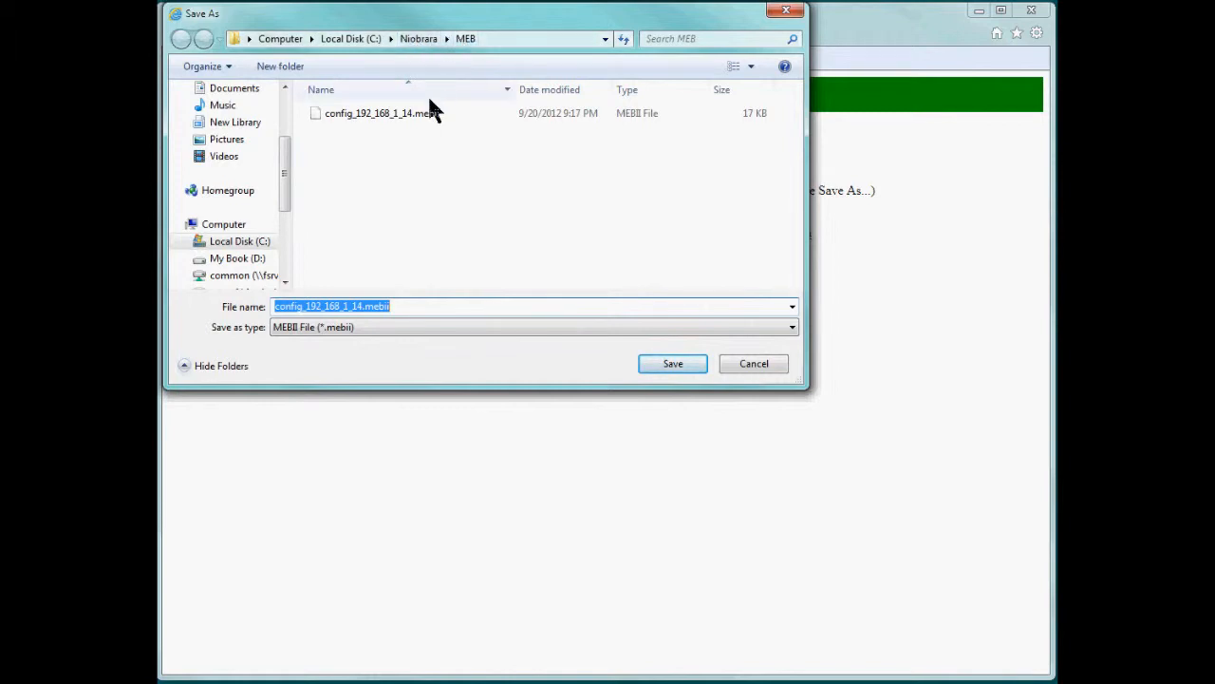
left_click(667, 362)
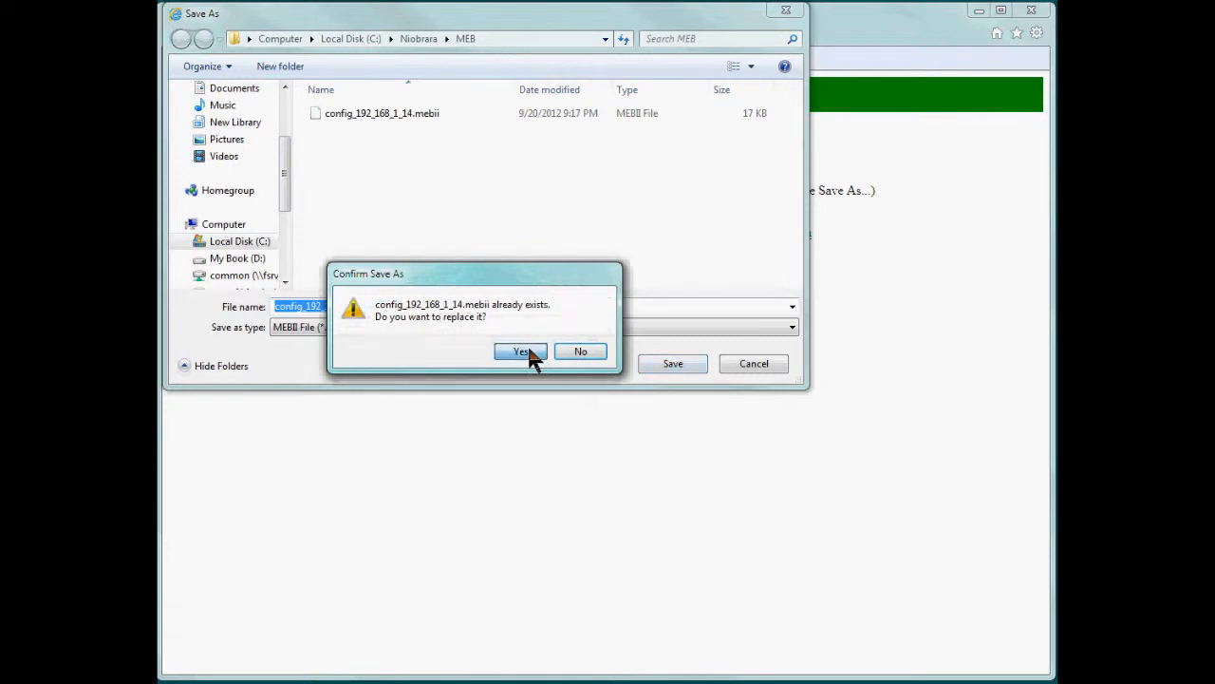
left_click(524, 351)
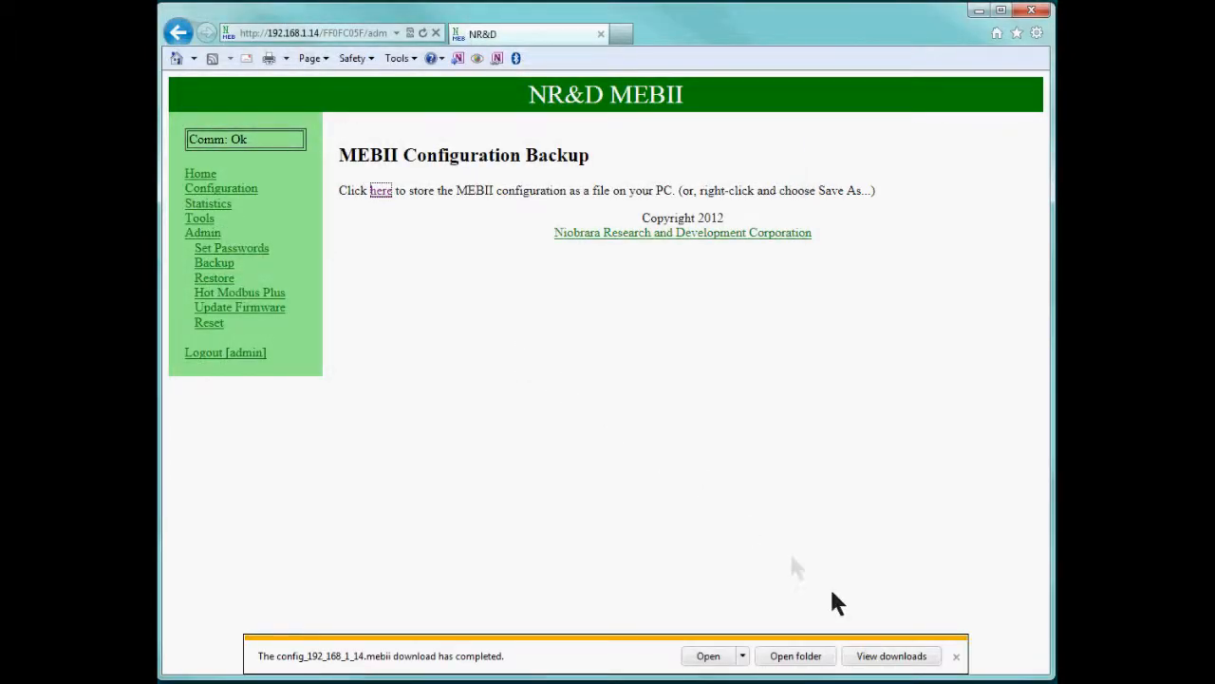
left_click(955, 657)
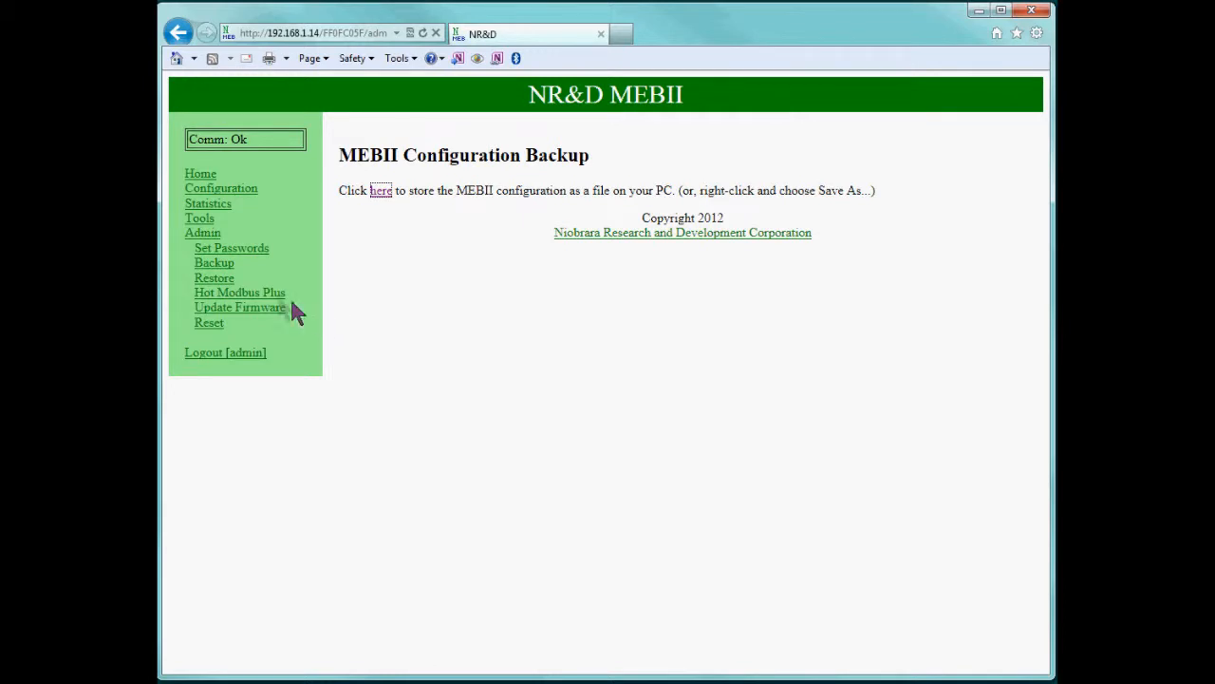
On the Admin Restore page, start browsing for the backup file on drive C:.
left_click(215, 277)
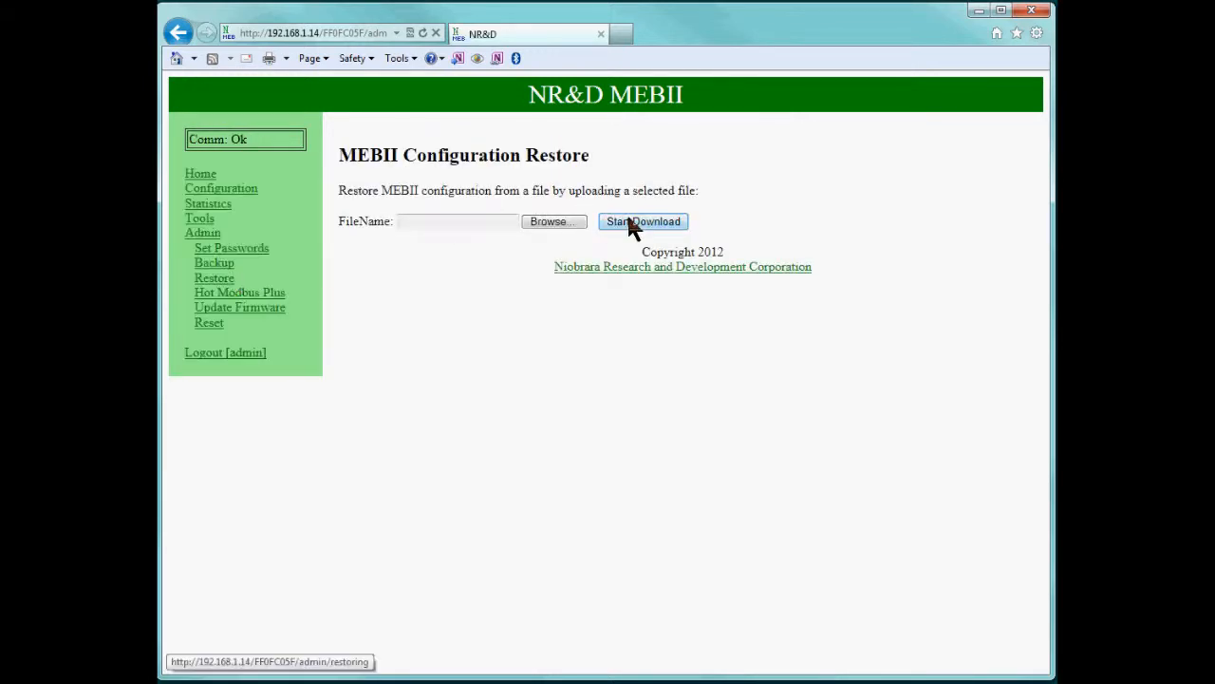
left_click(552, 222)
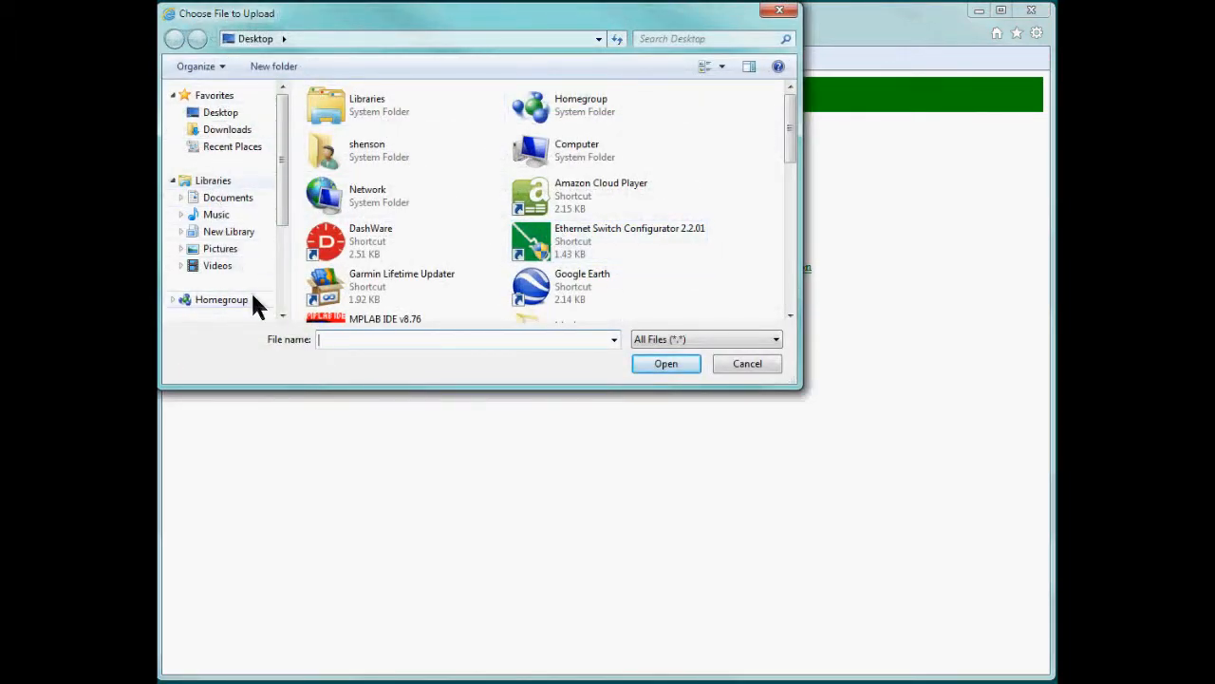
left_click(282, 290)
left_click(222, 209)
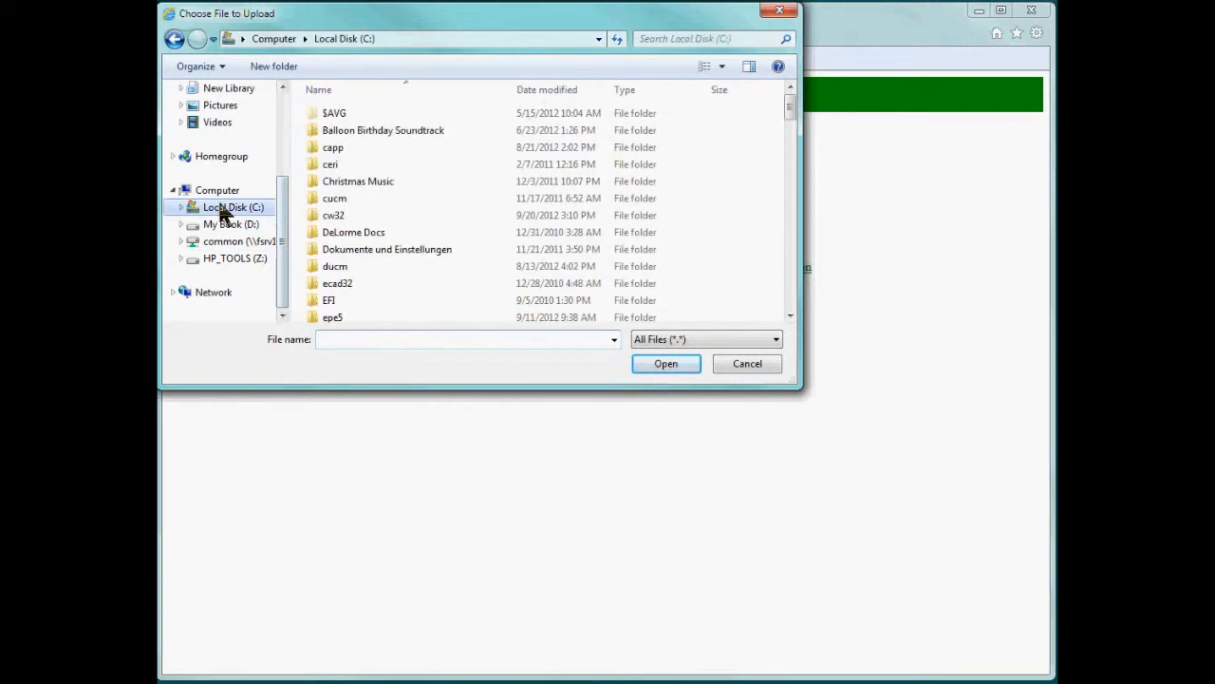
scroll(367, 247, "down", 12)
scroll(357, 245, "up", 2)
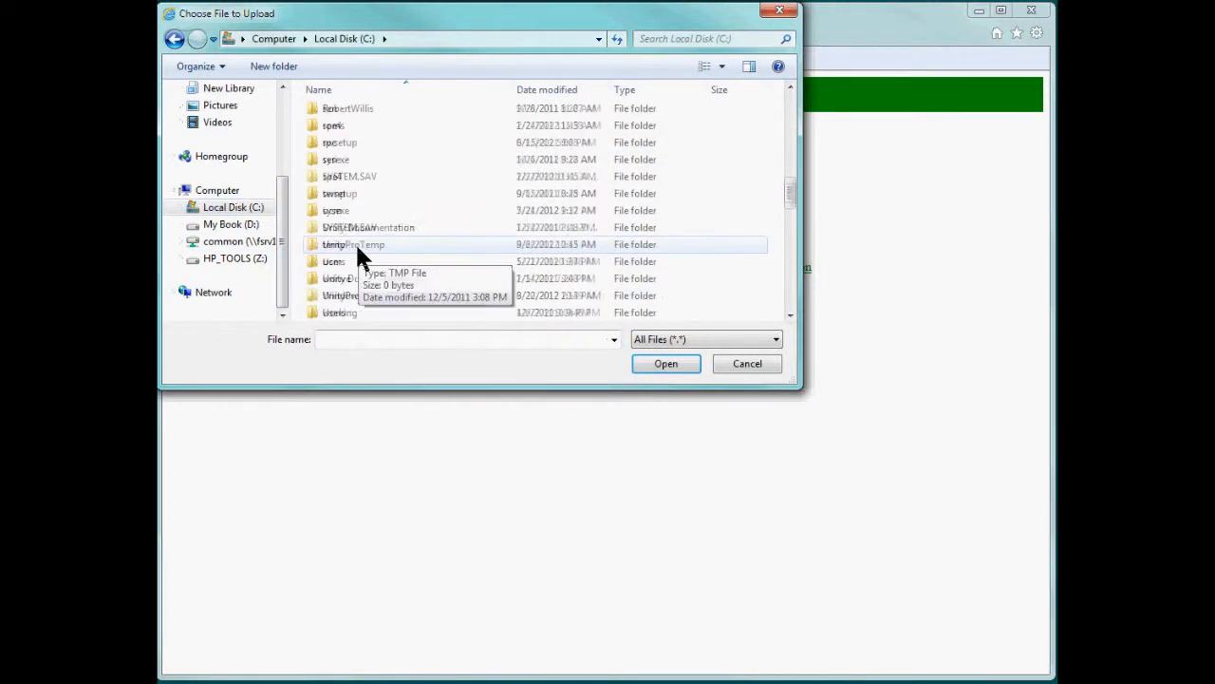
scroll(355, 241, "up", 6)
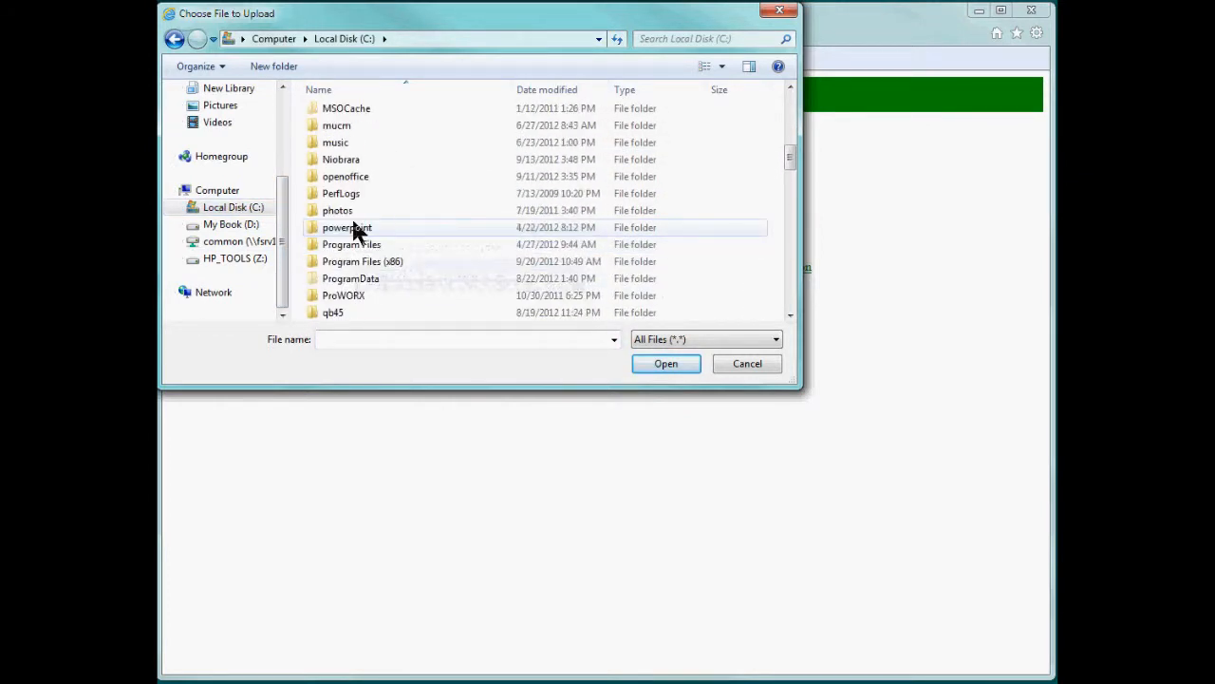
Pick C:\Niobrara\MEB\config_192_168_1_14.mebii and upload it to restore the configuration.
double_click(344, 159)
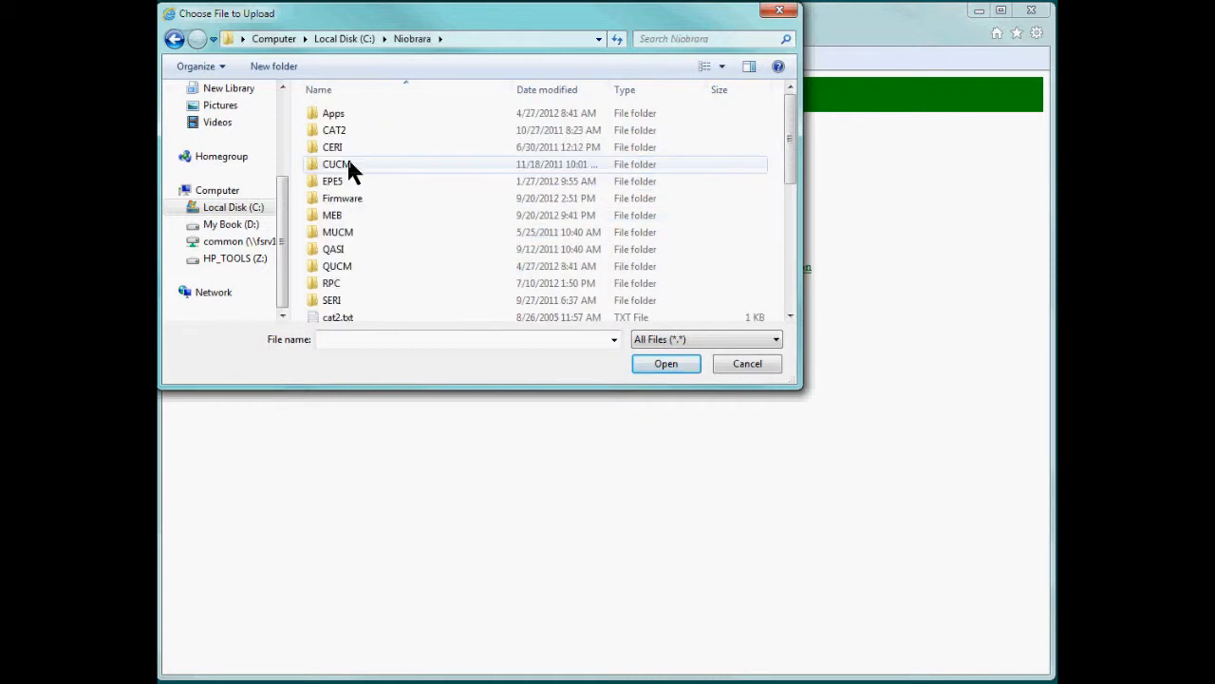
left_click(335, 216)
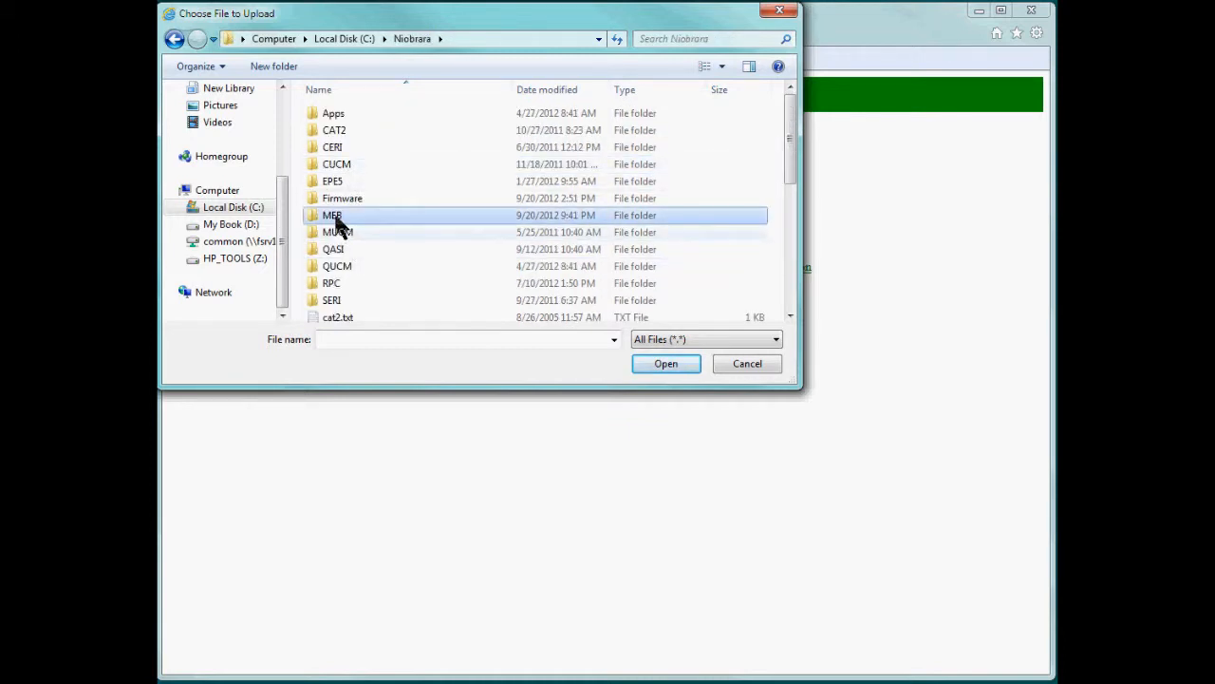
double_click(335, 218)
left_click(372, 130)
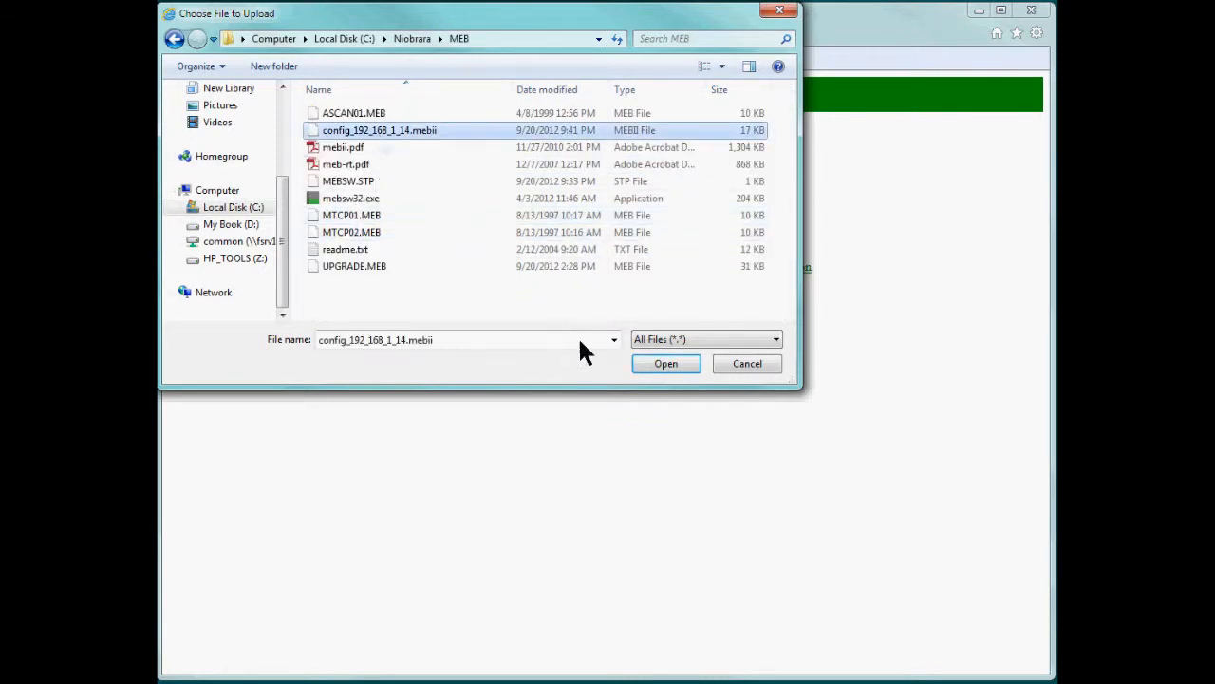
left_click(650, 365)
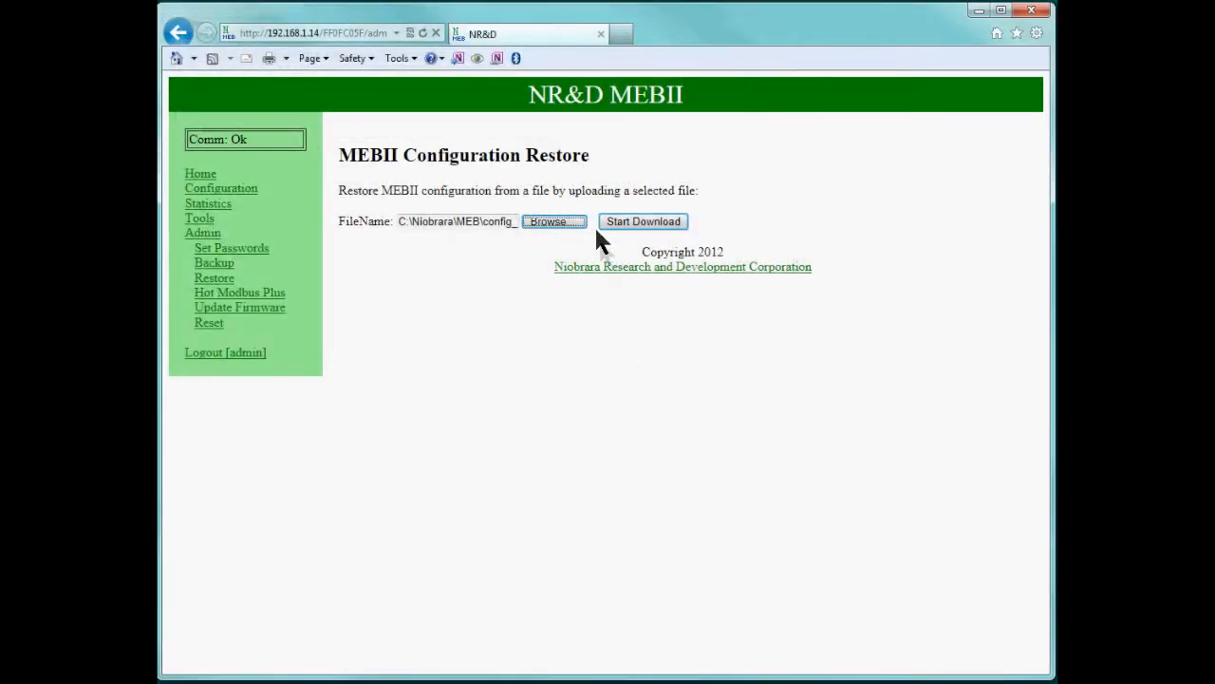
left_click(616, 221)
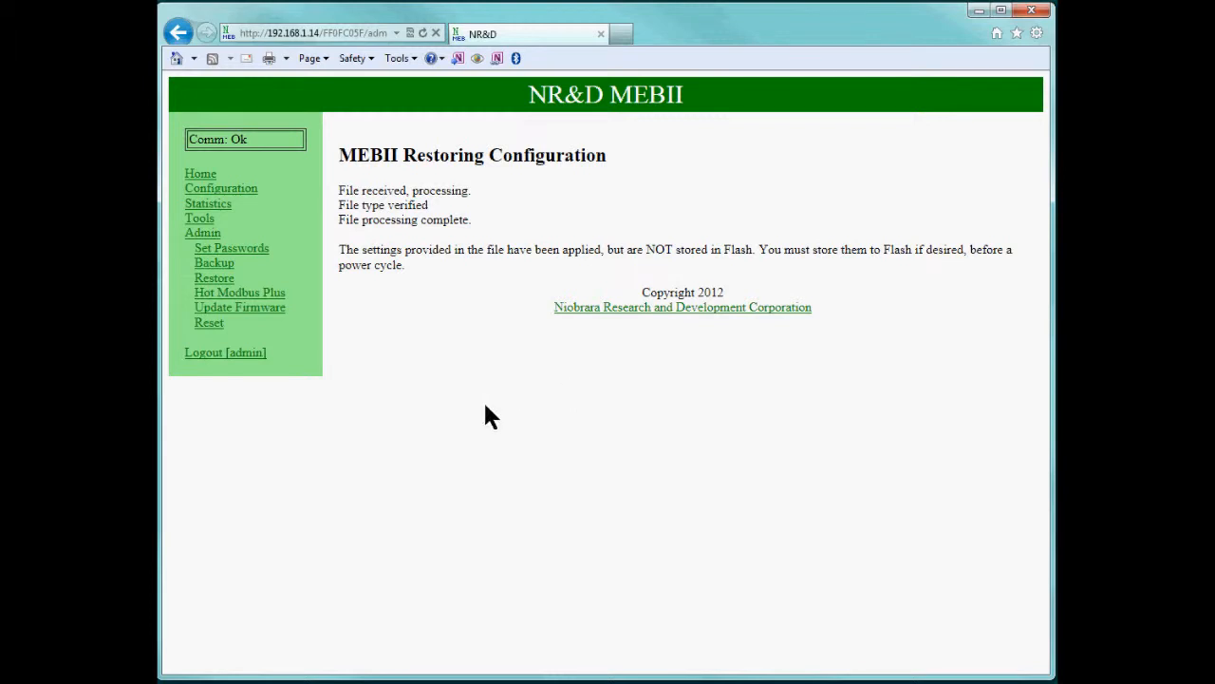
On the Firmware Update page, choose C:\Niobrara\Firmware\MEBII.qrc as the upload file.
left_click(268, 312)
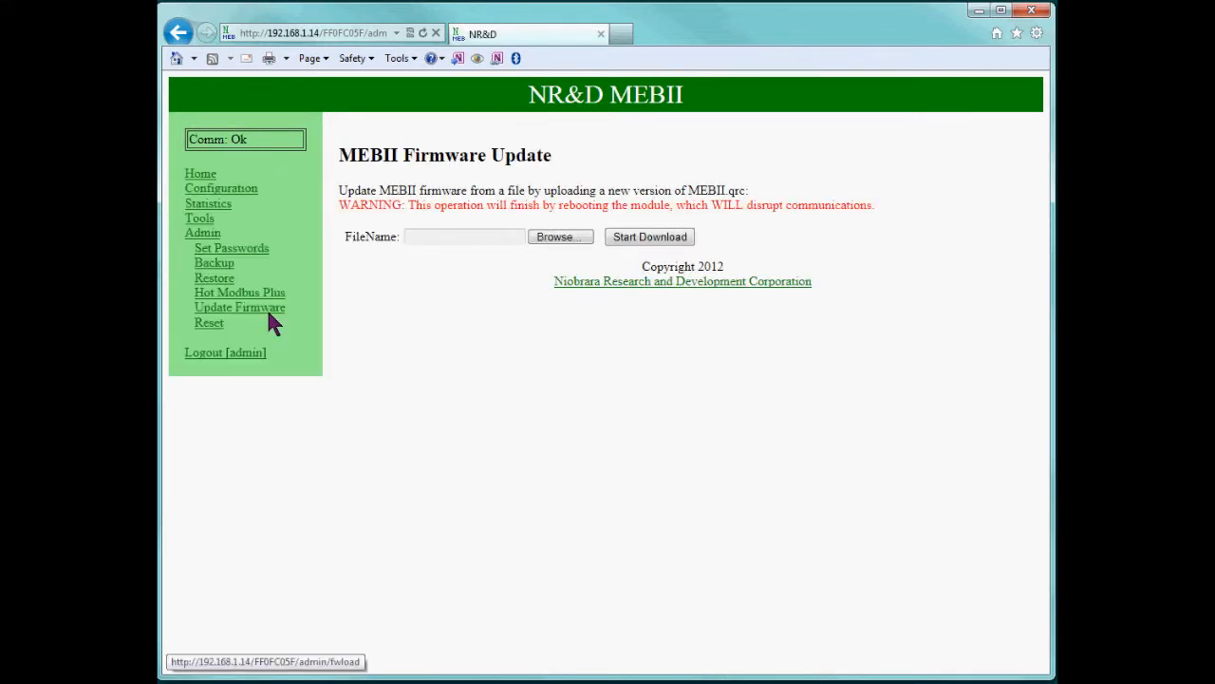
left_click(560, 238)
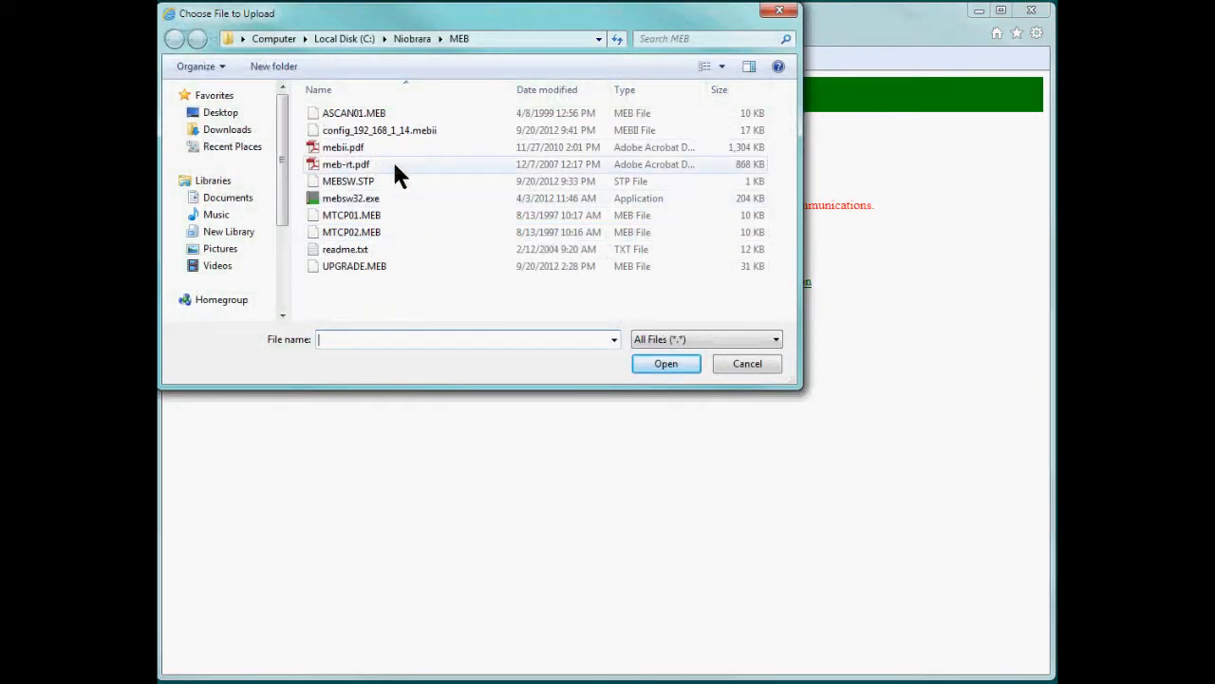
left_click(414, 40)
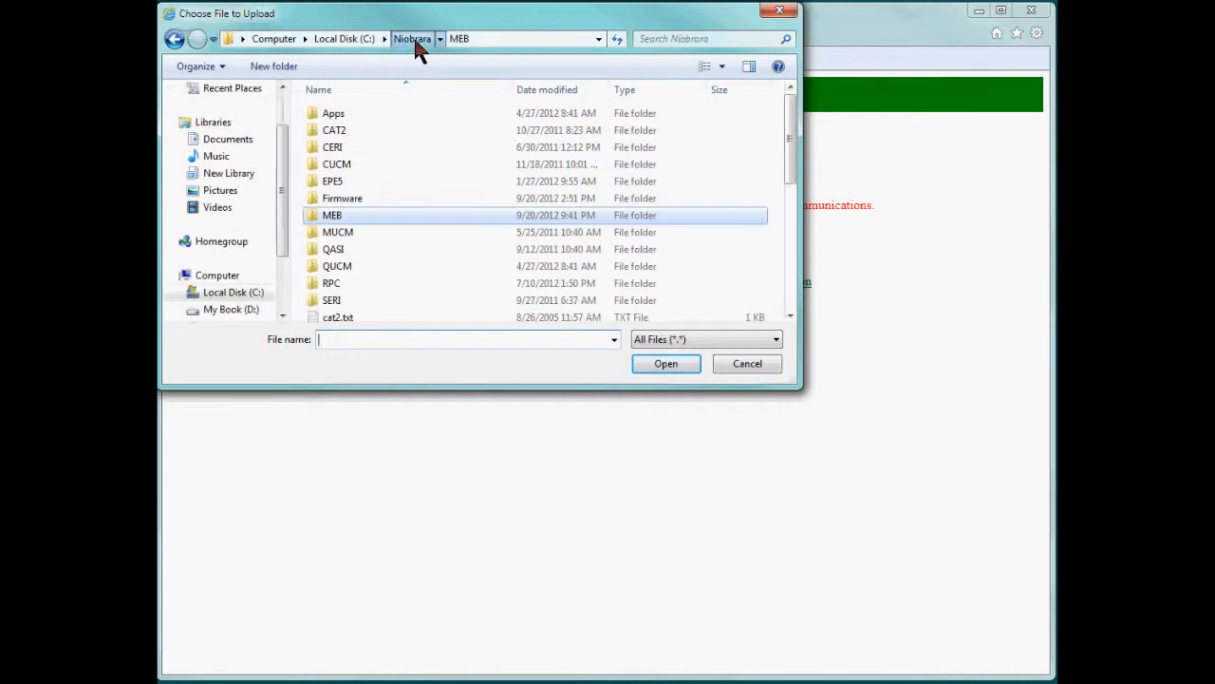
double_click(342, 203)
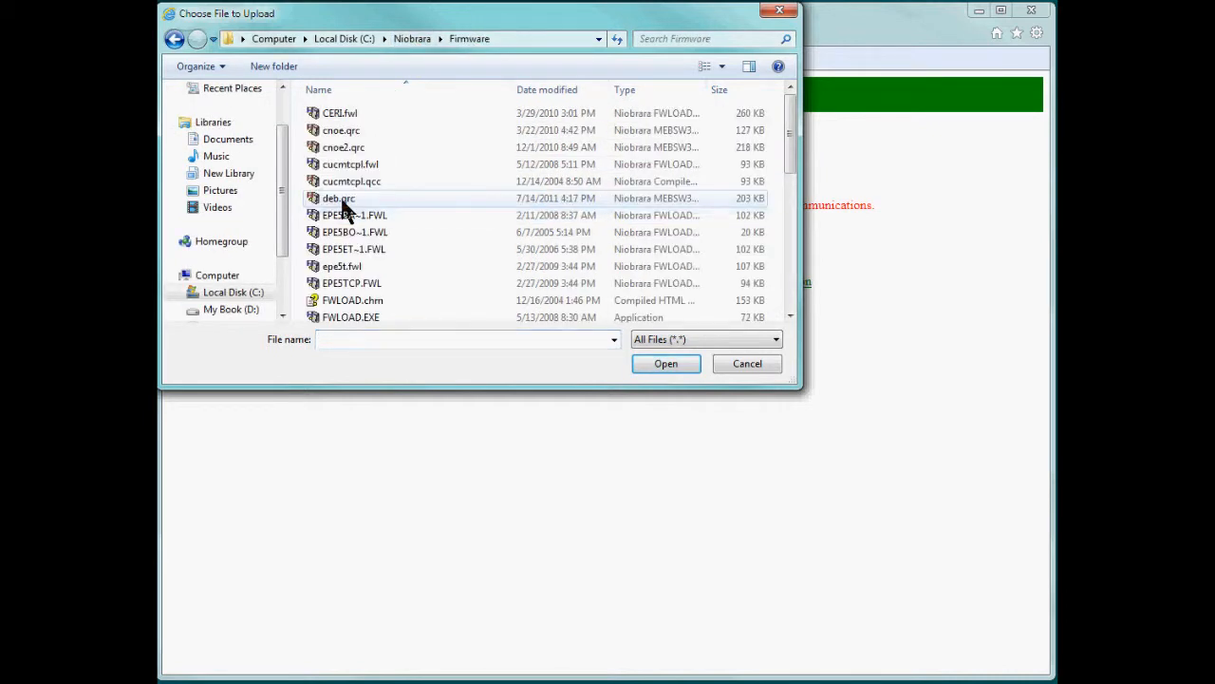
scroll(370, 309, "down", 3)
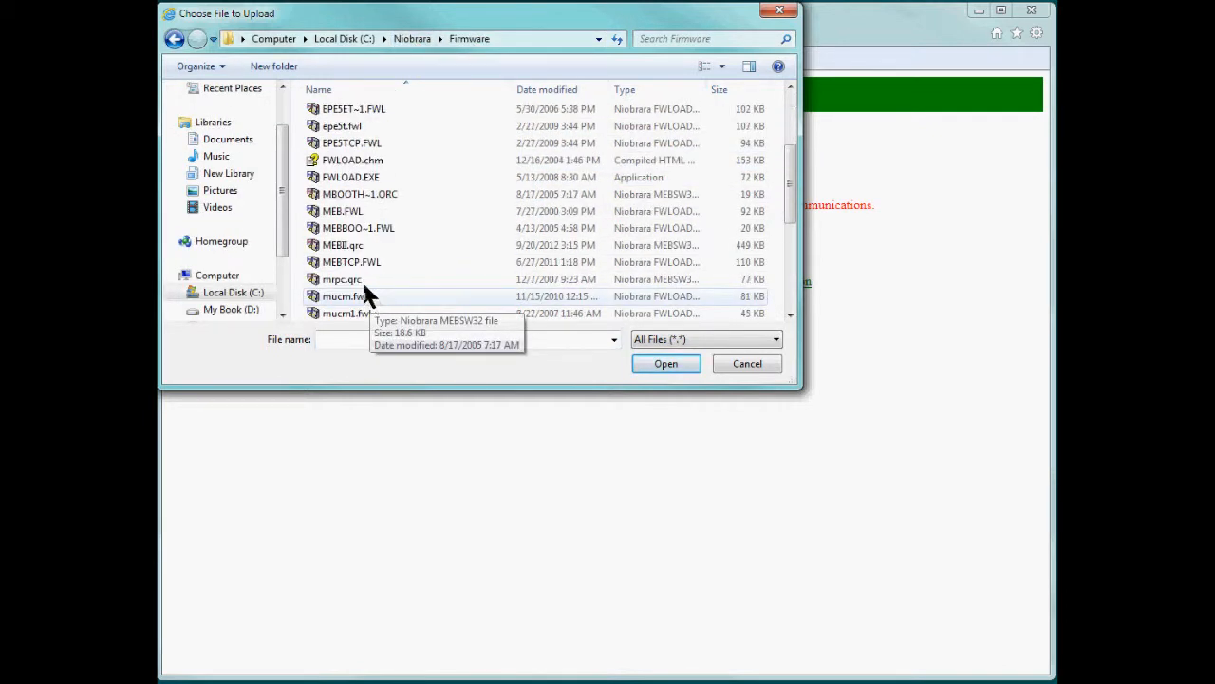
left_click(347, 246)
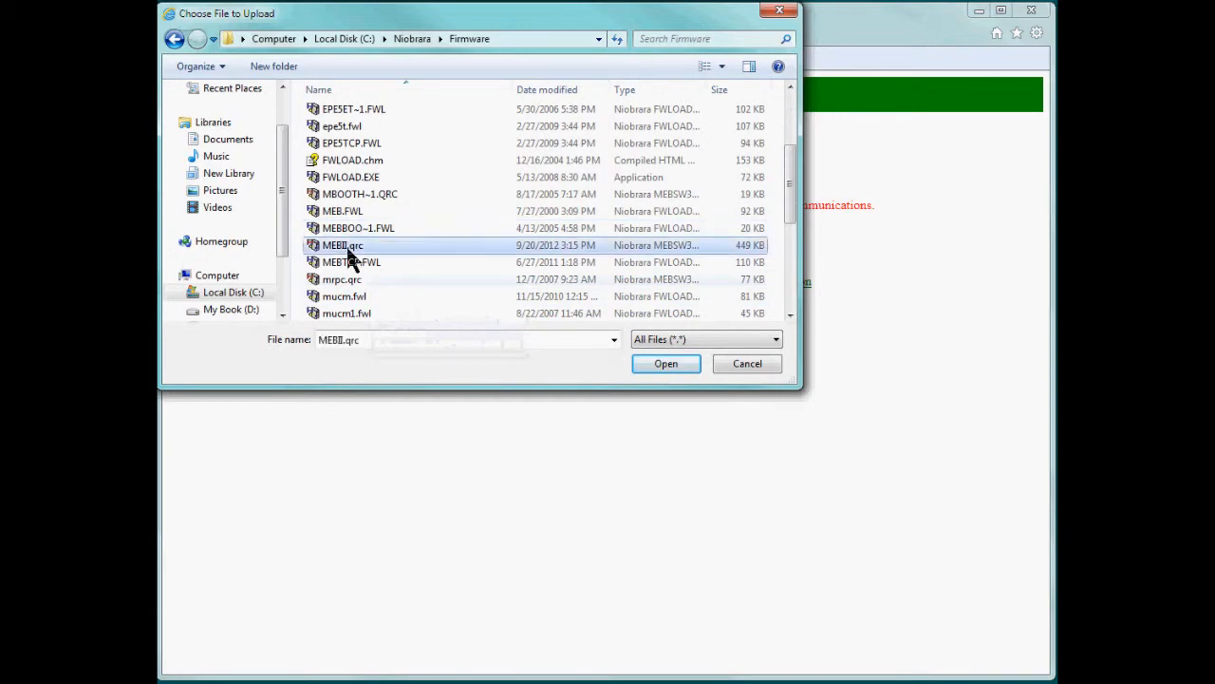
left_click(670, 363)
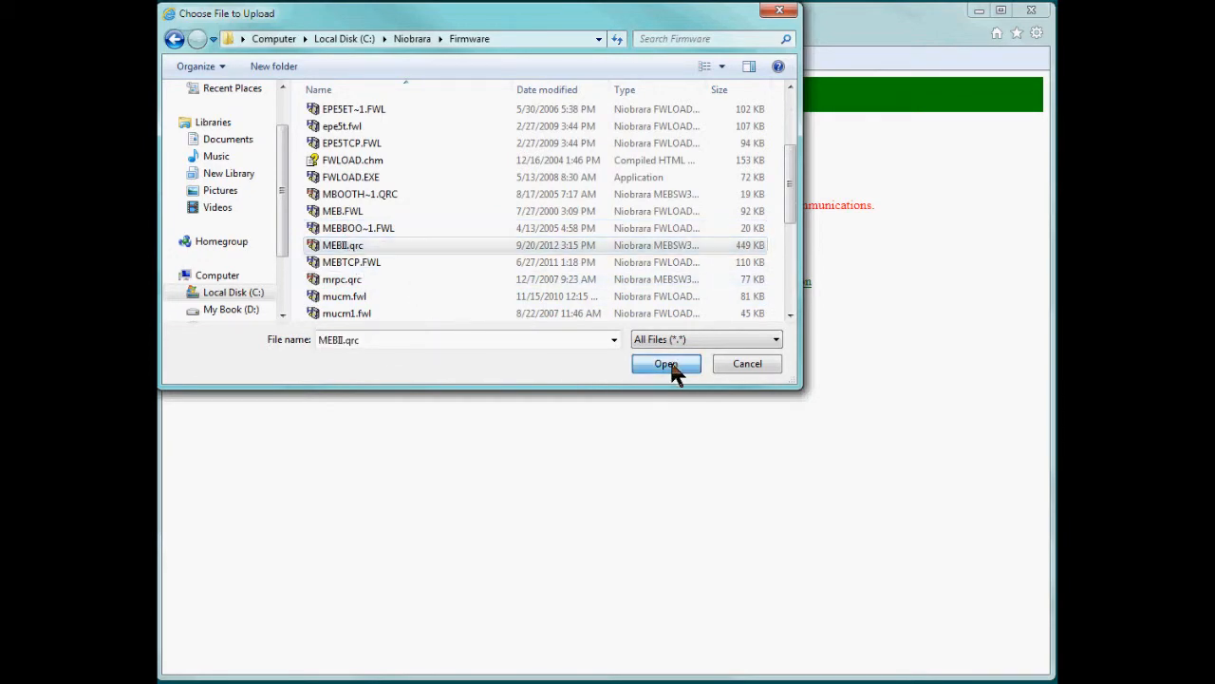